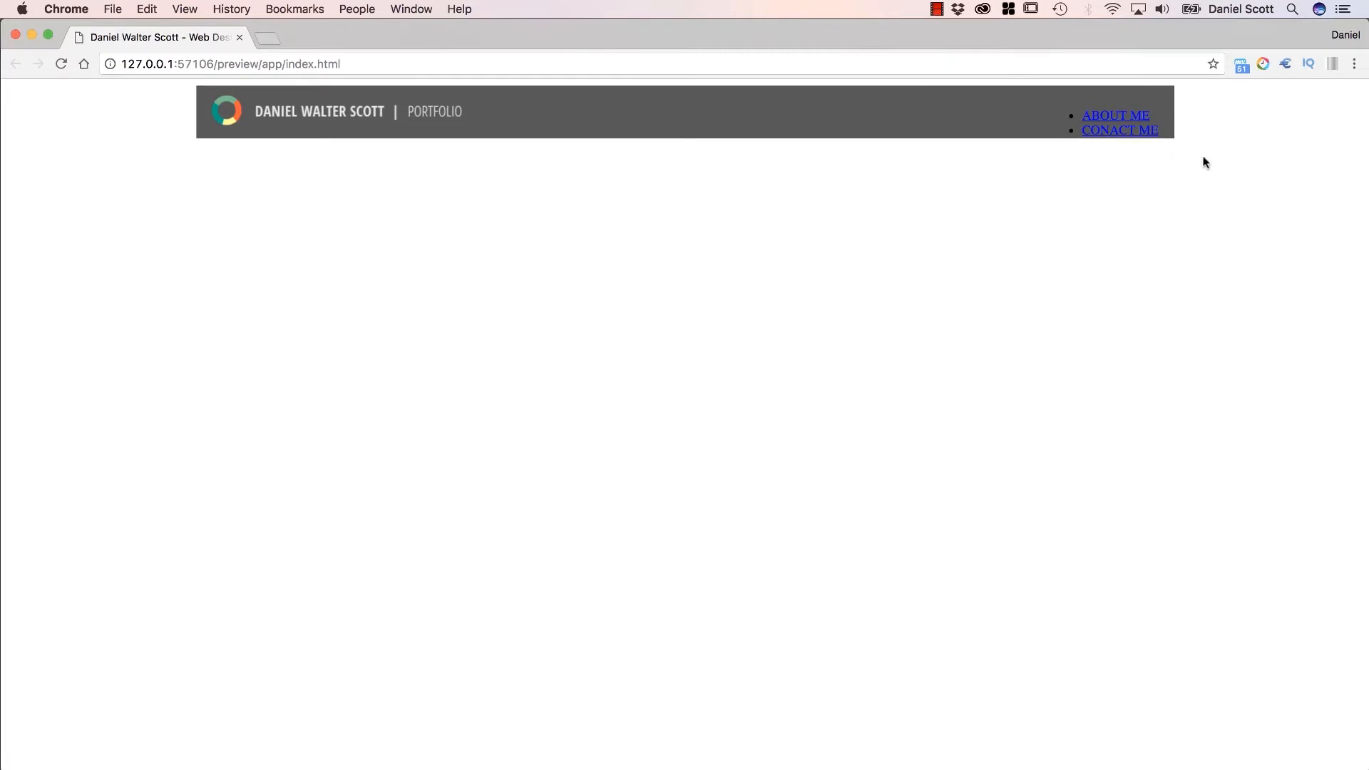
Narrow Chrome to mobile width and toggle the burger menu to show and hide the links.
drag(1366, 250, 578, 250)
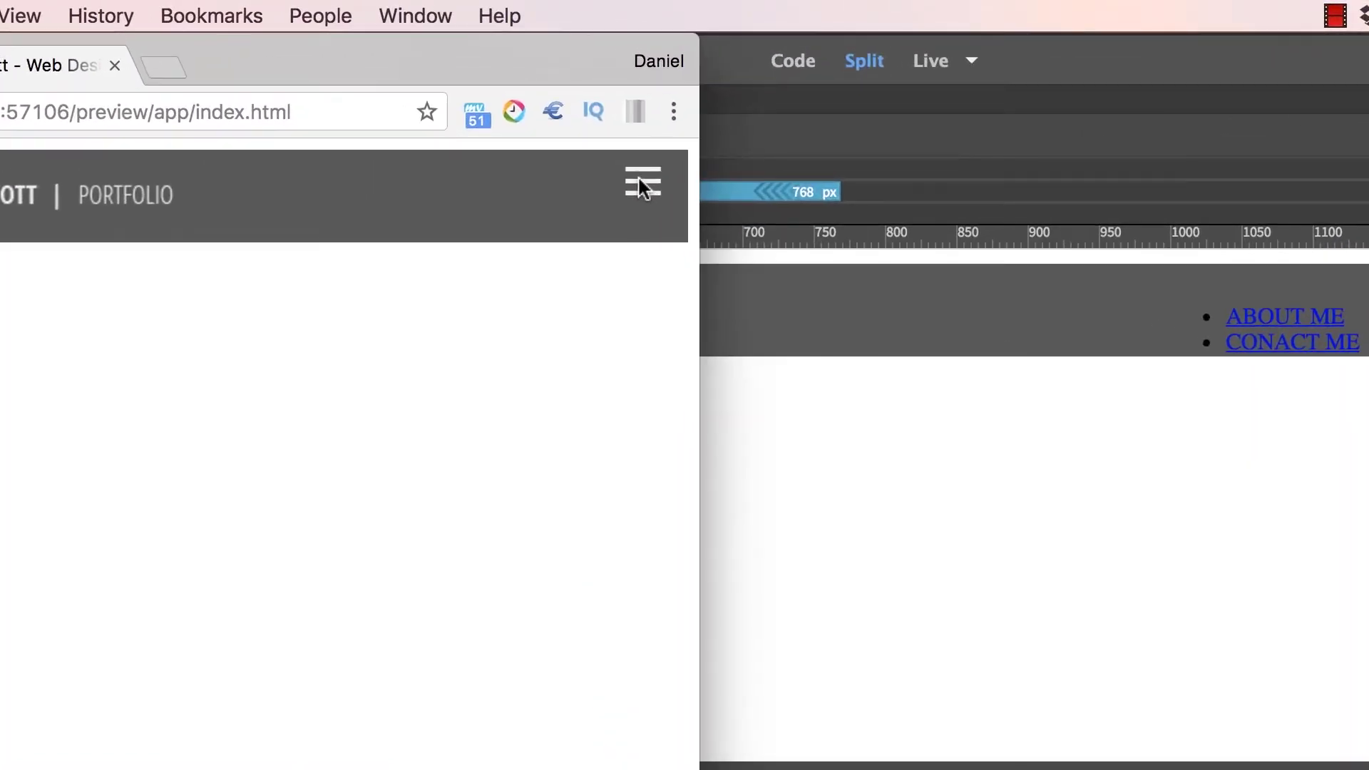
click(642, 184)
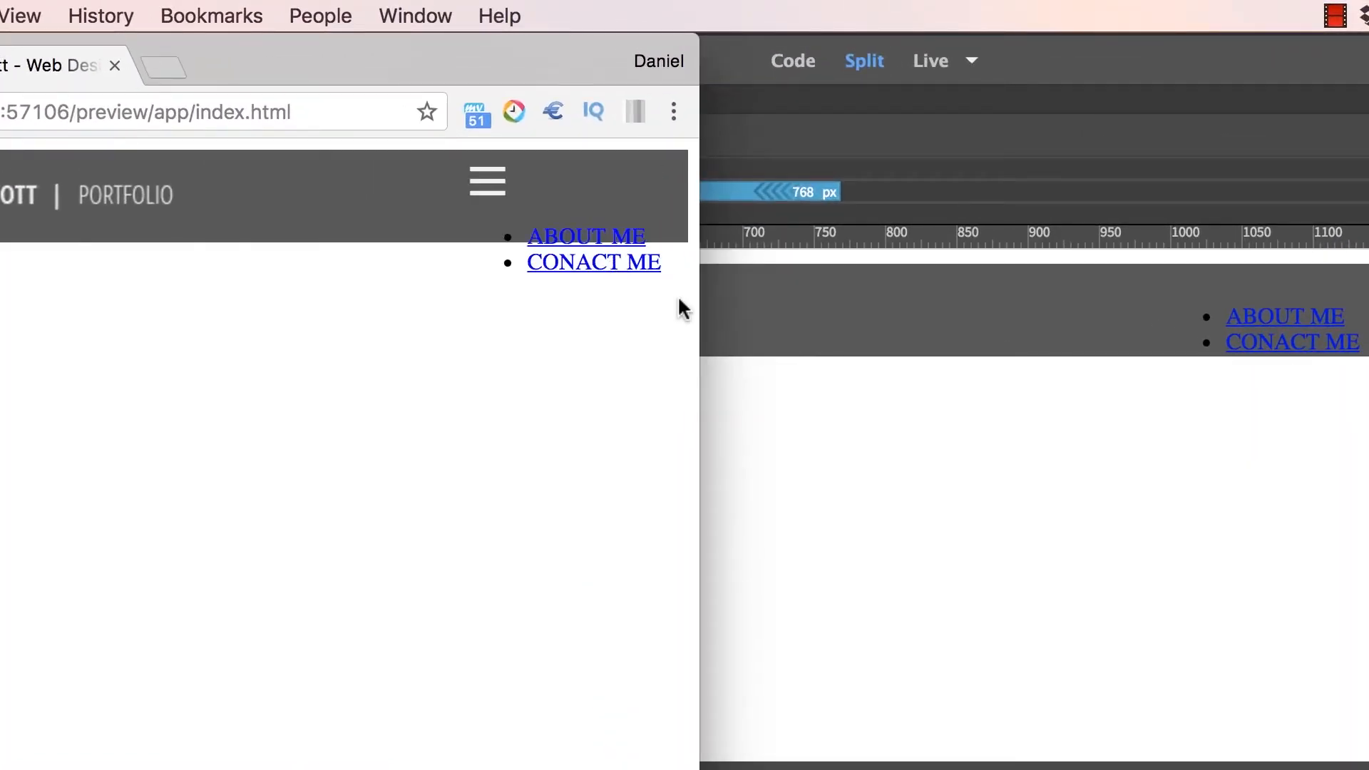
click(503, 197)
click(642, 190)
click(487, 184)
Keep toggling the burger so the ABOUT ME and CONACT ME links appear and disappear.
click(643, 184)
click(495, 193)
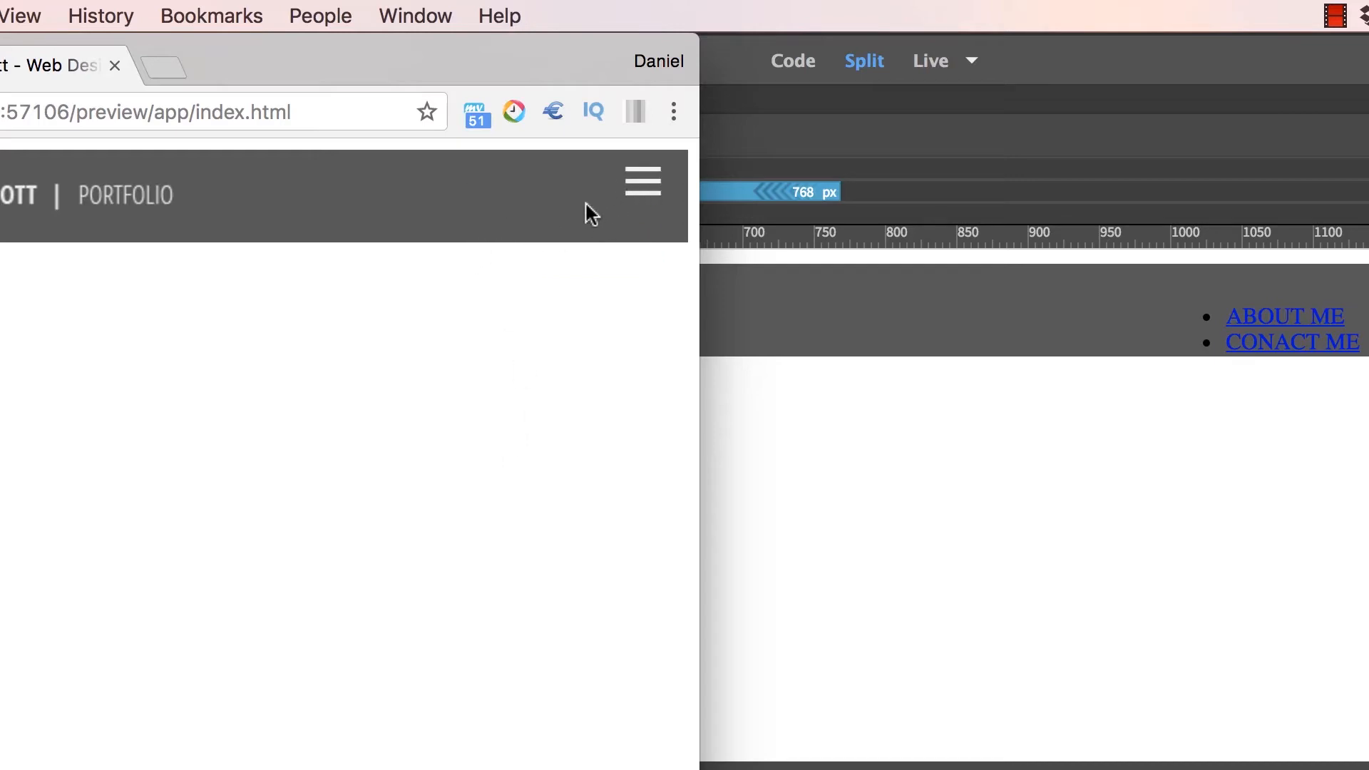
click(636, 192)
click(494, 187)
click(650, 196)
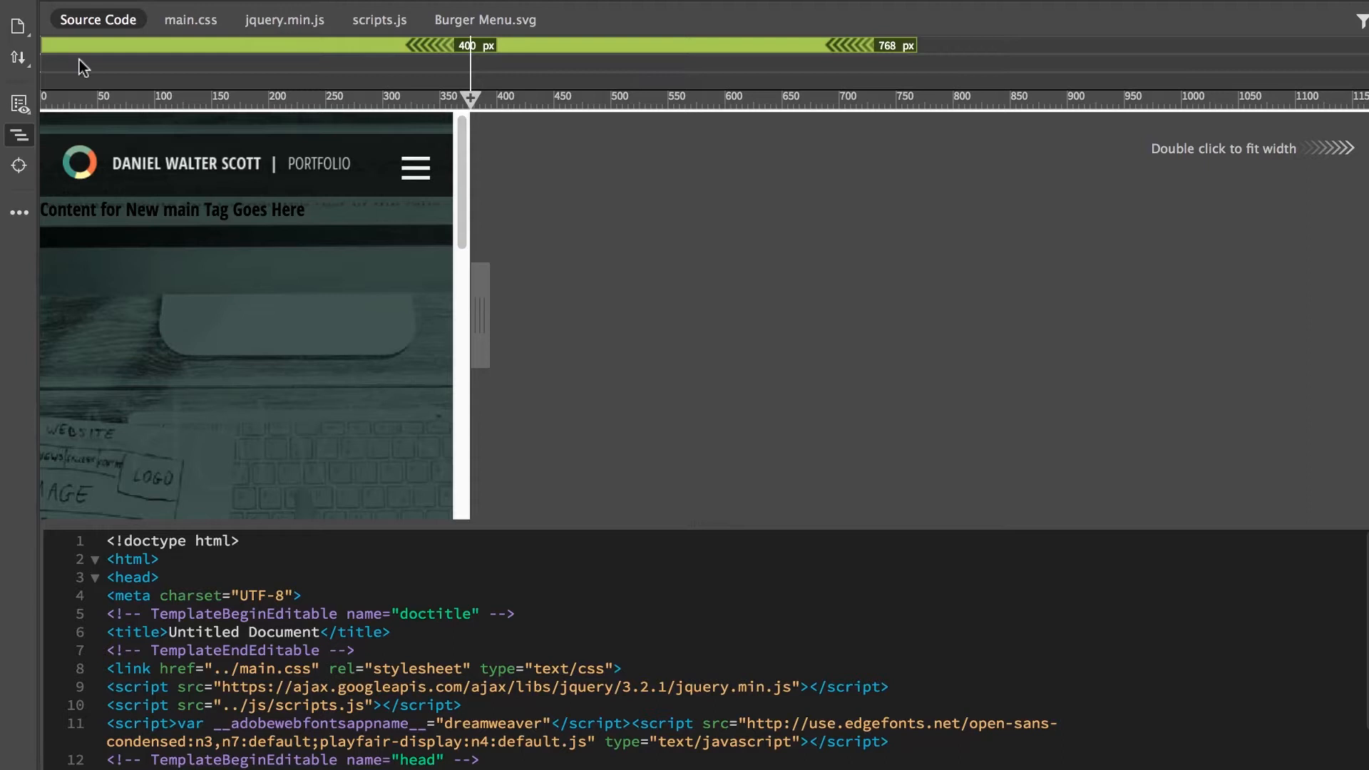
Review main.css's header padding and background colour, then drop the burger menu in Live view.
click(192, 19)
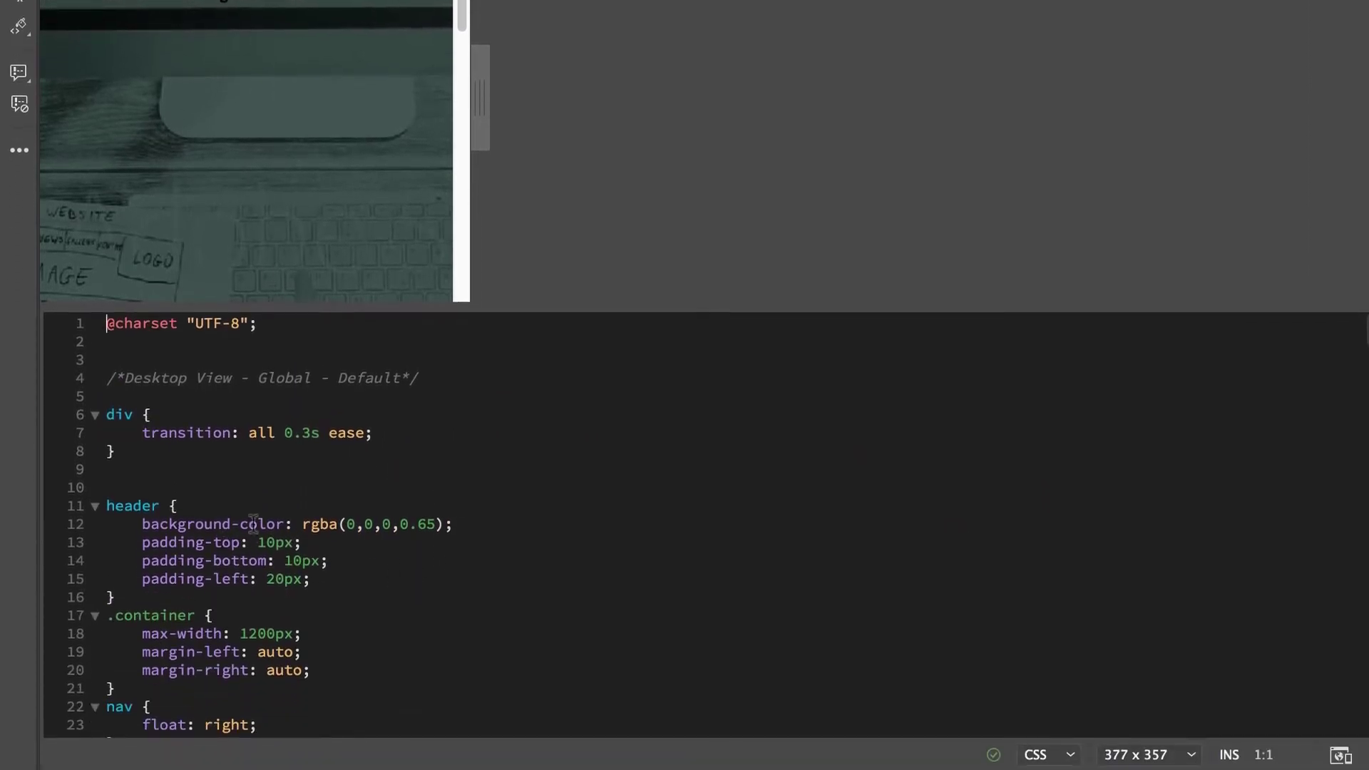
click(252, 524)
click(266, 542)
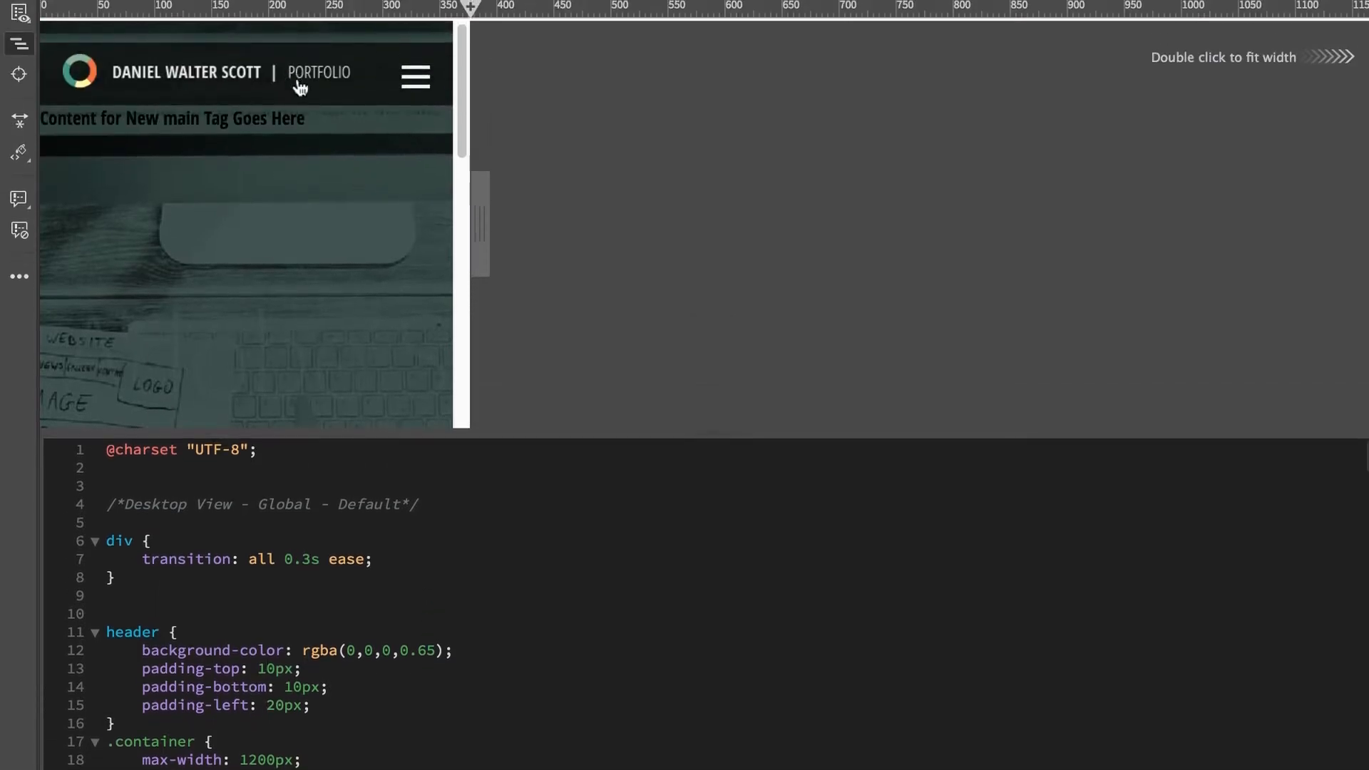
double_click(310, 651)
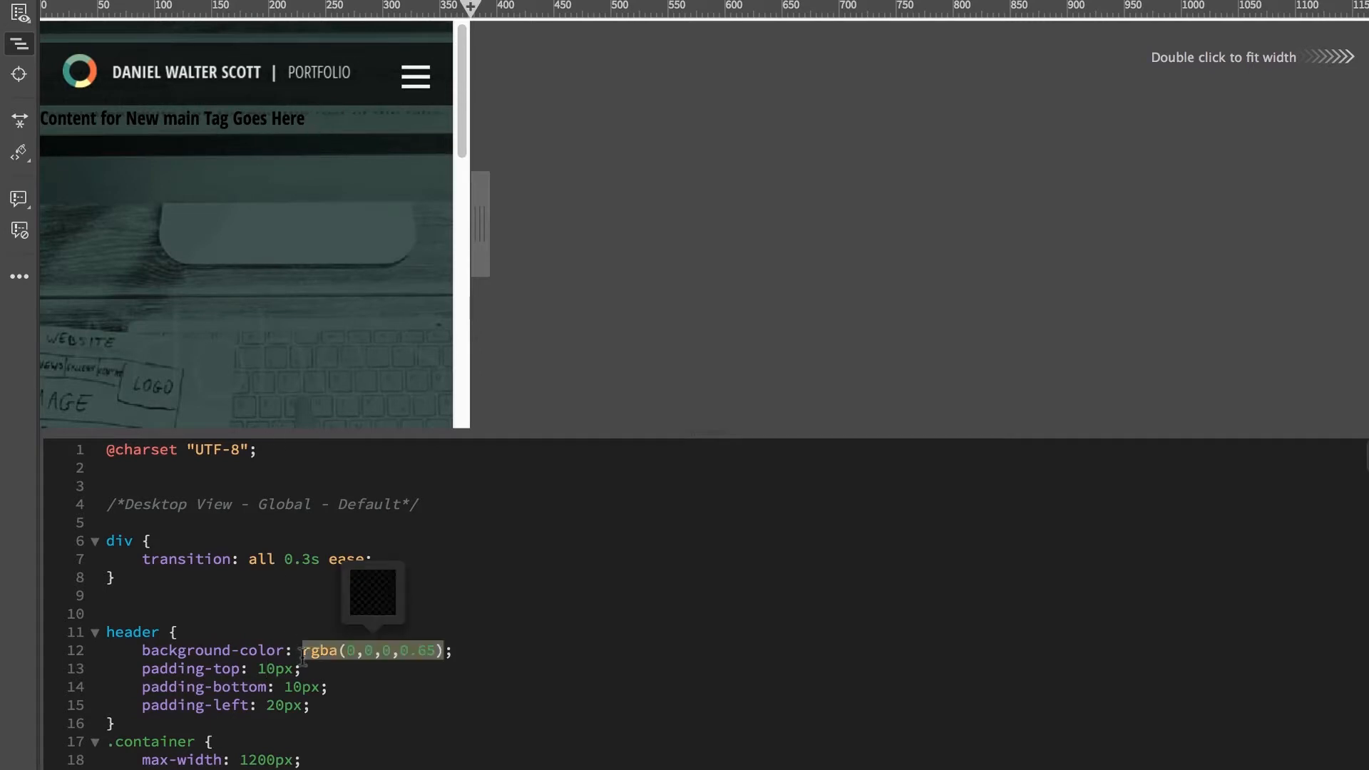
click(305, 668)
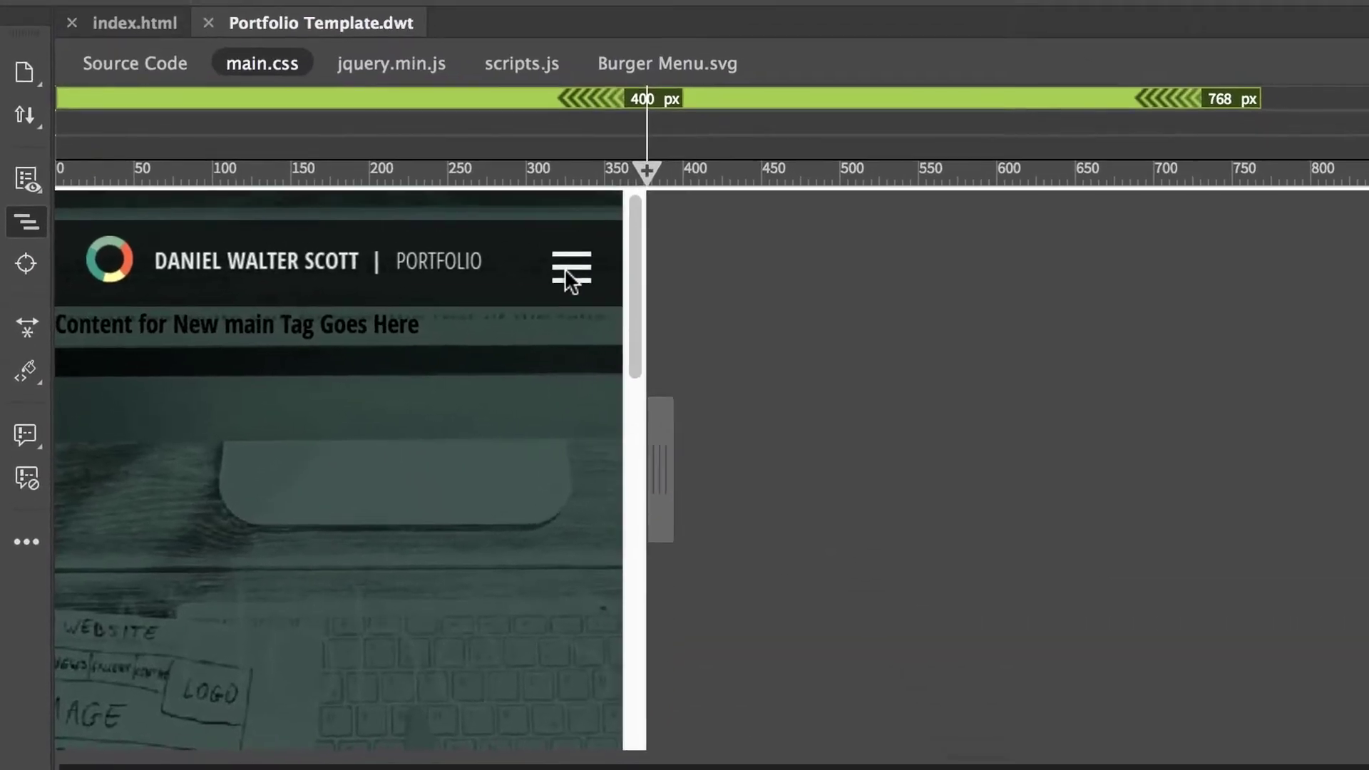
click(570, 270)
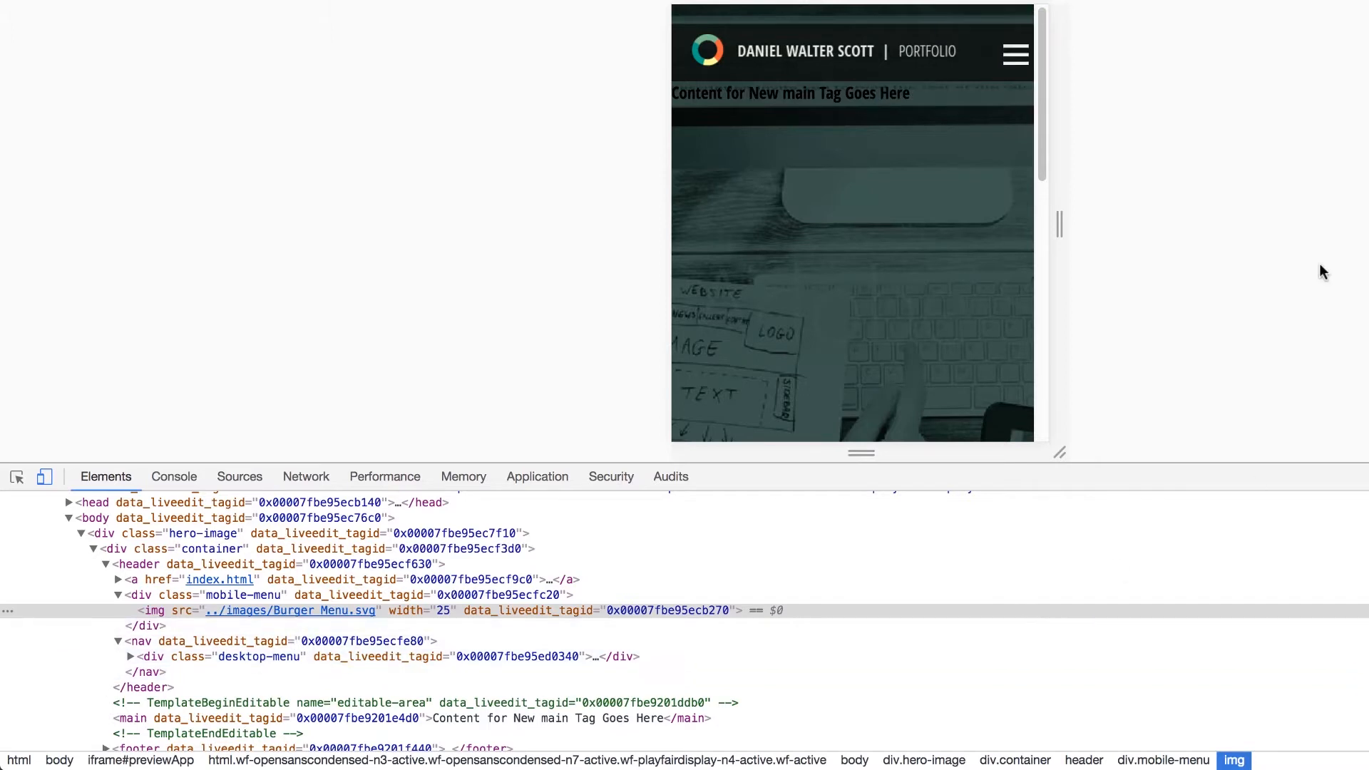
Open the example page's burger menu so div.desktop-menu gains the expand class.
click(1018, 59)
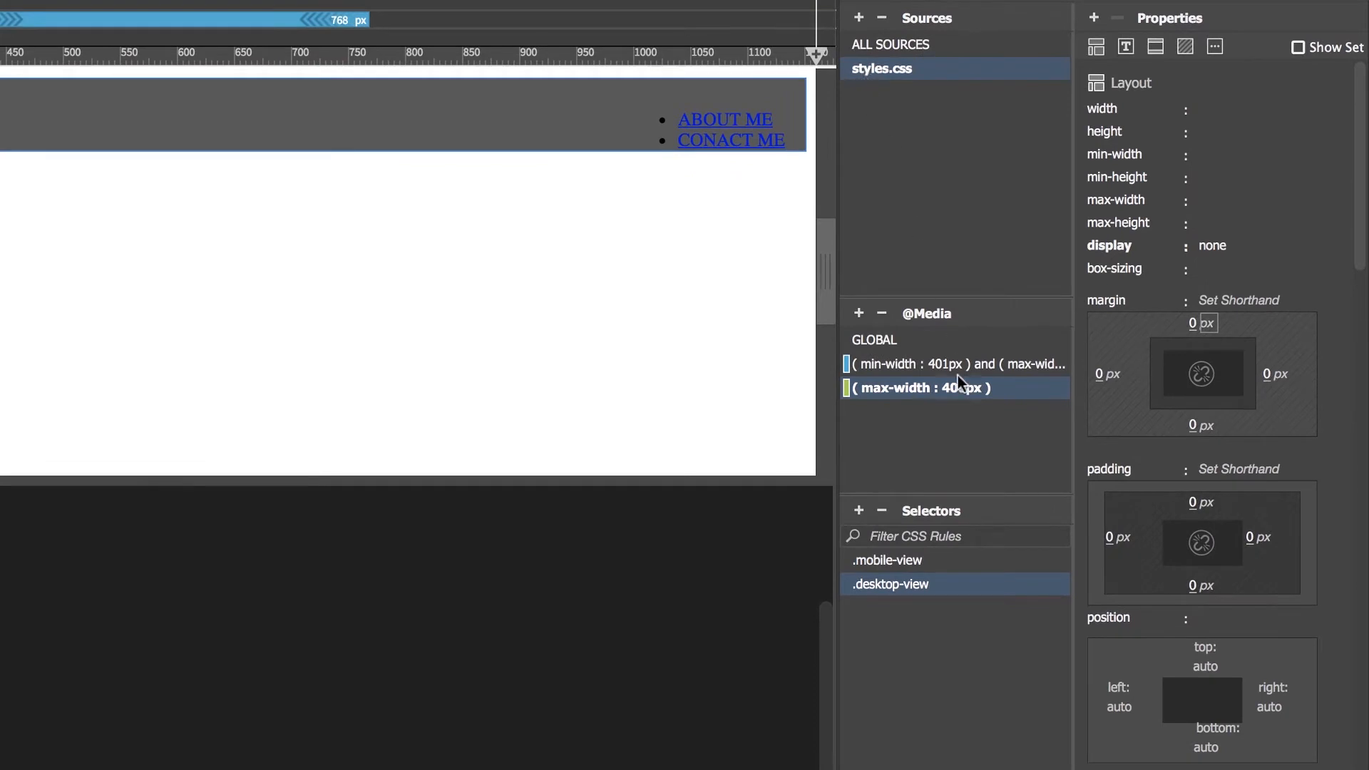
Under GLOBAL in CSS Designer create the .expand selector with display: block, then return to Source Code.
click(873, 340)
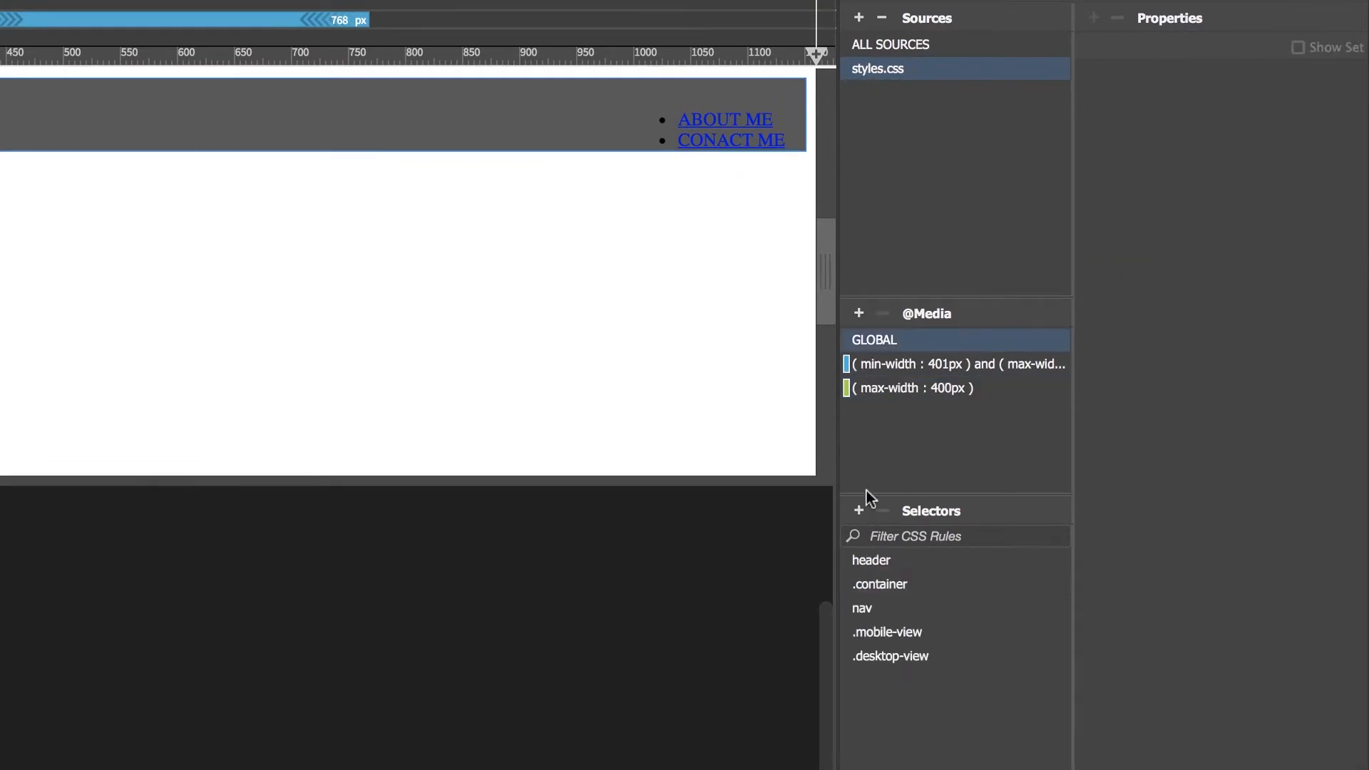
click(858, 510)
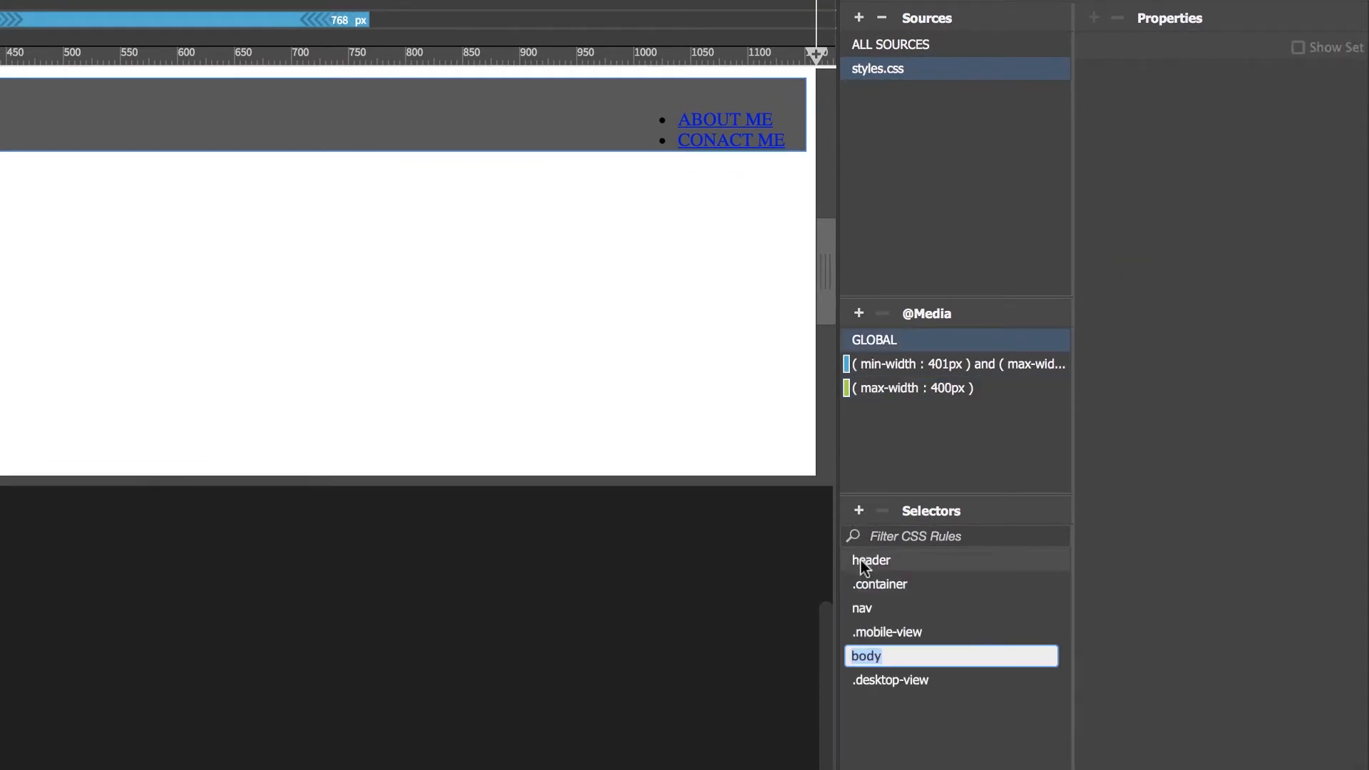
text(.)
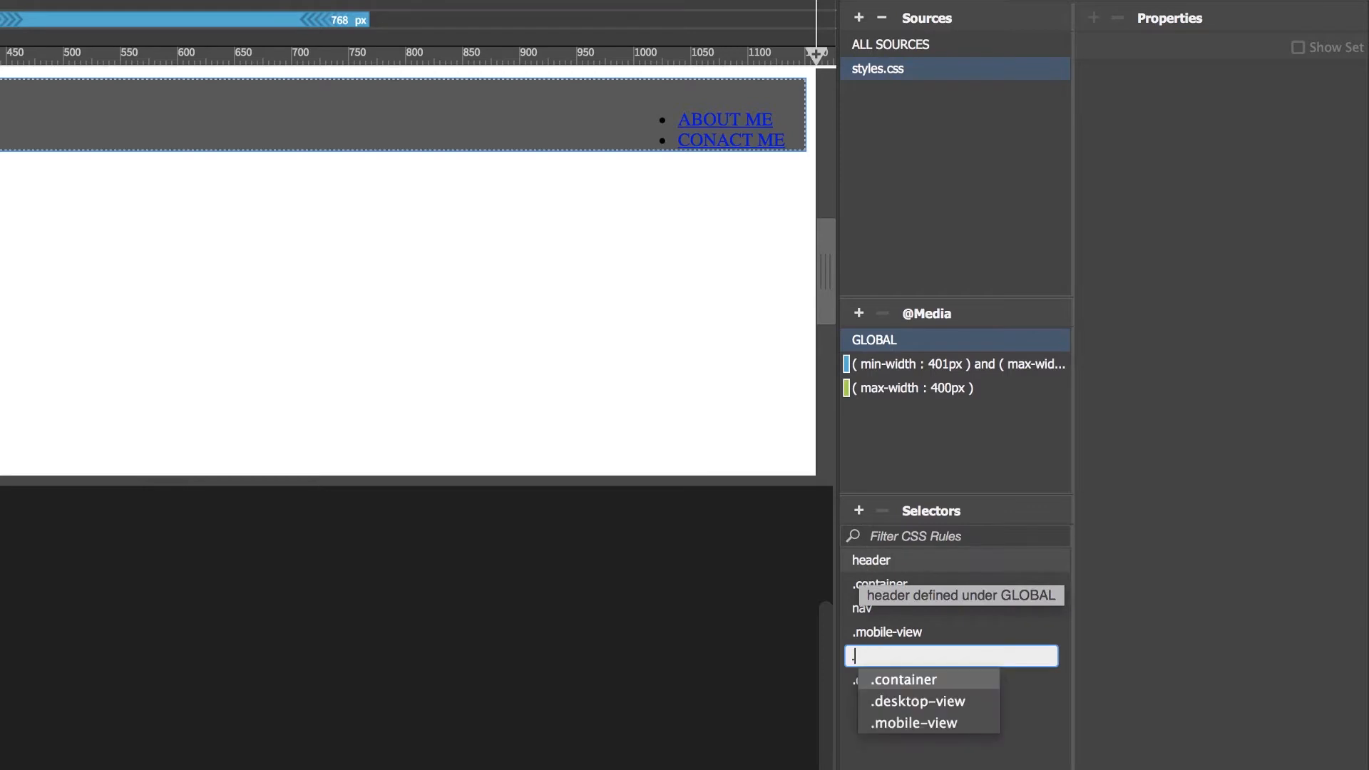
text(exp)
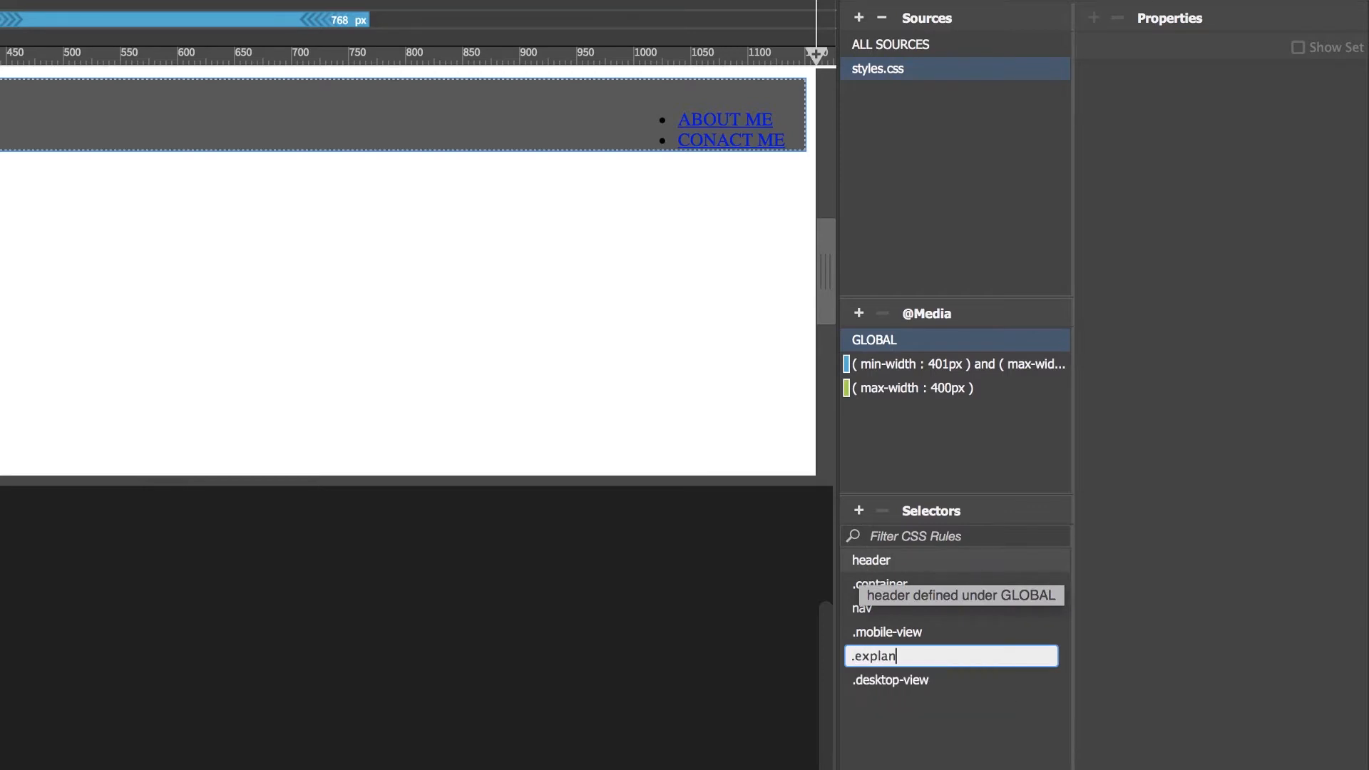
text(and)
key(Return)
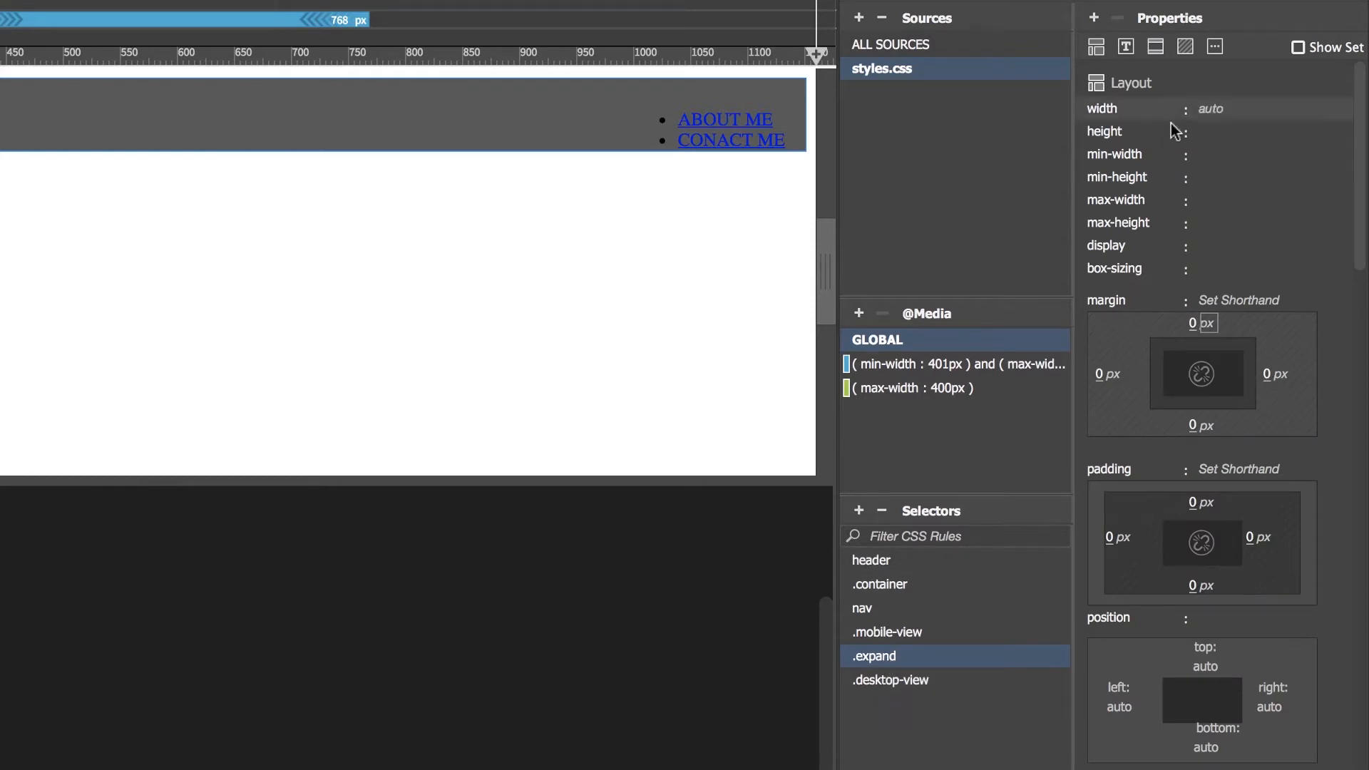
click(1213, 245)
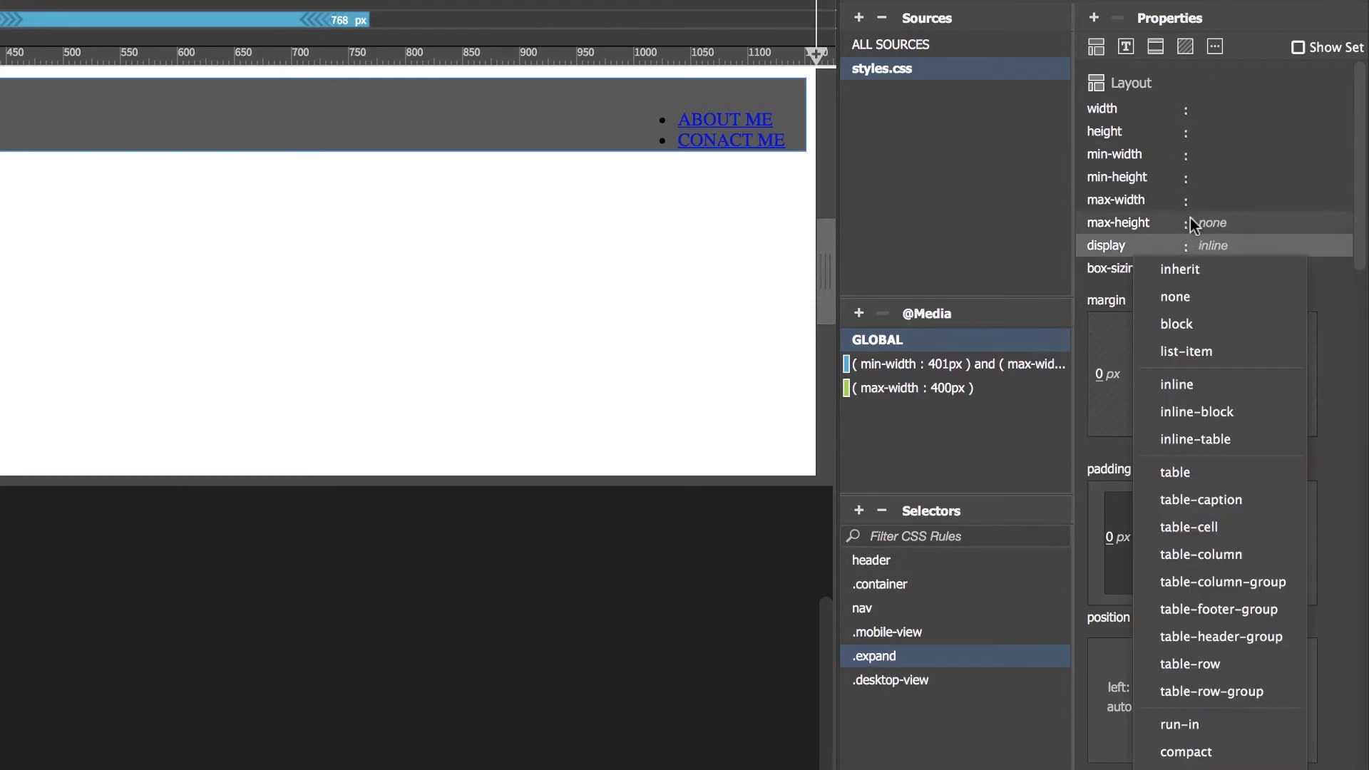
click(1177, 324)
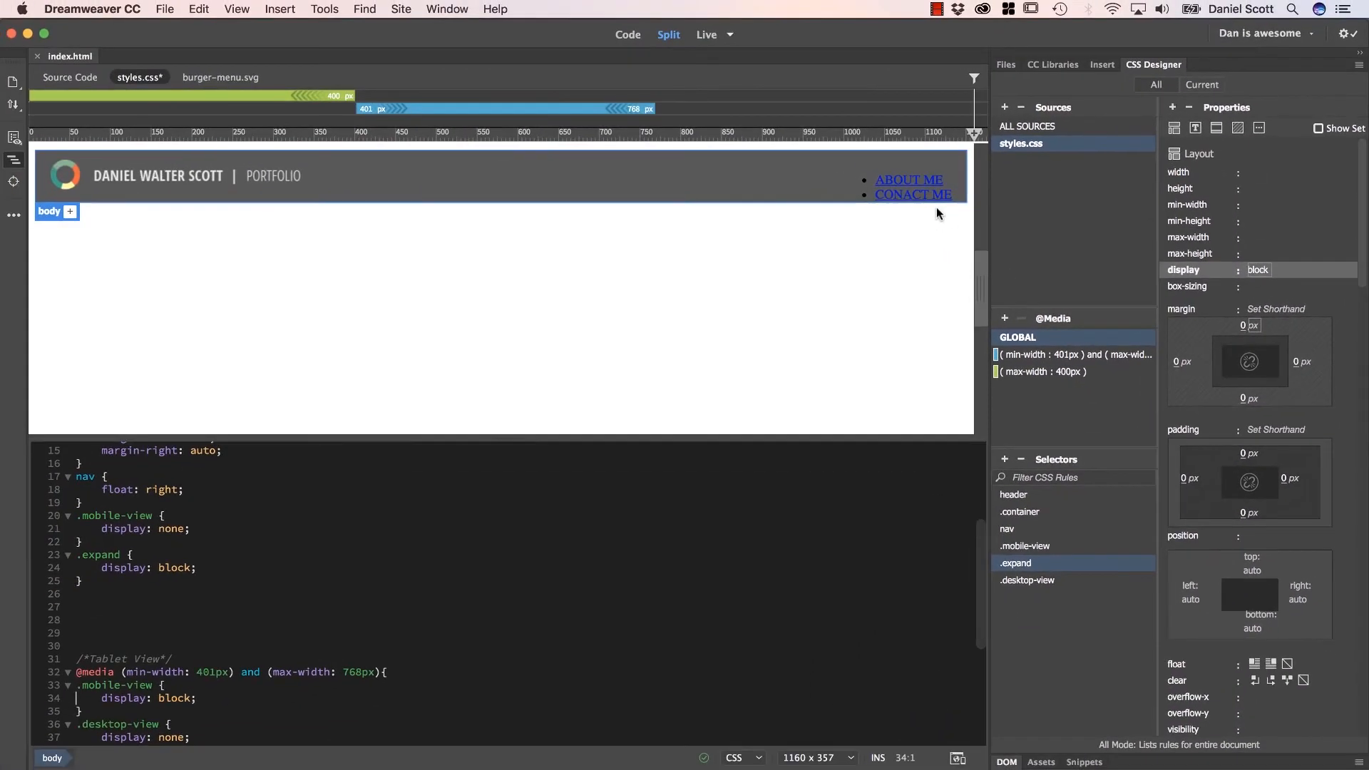
click(937, 207)
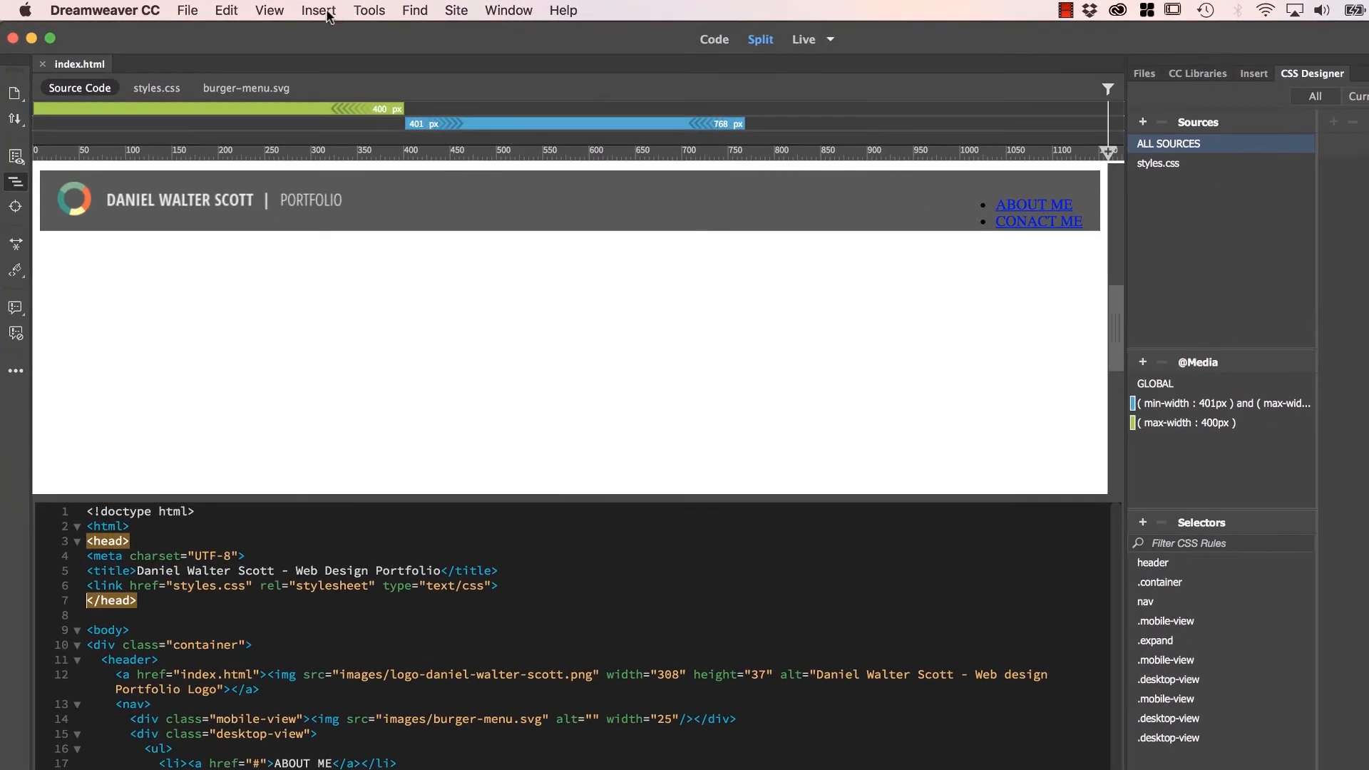
Create a new JavaScript document and start saving it.
click(187, 9)
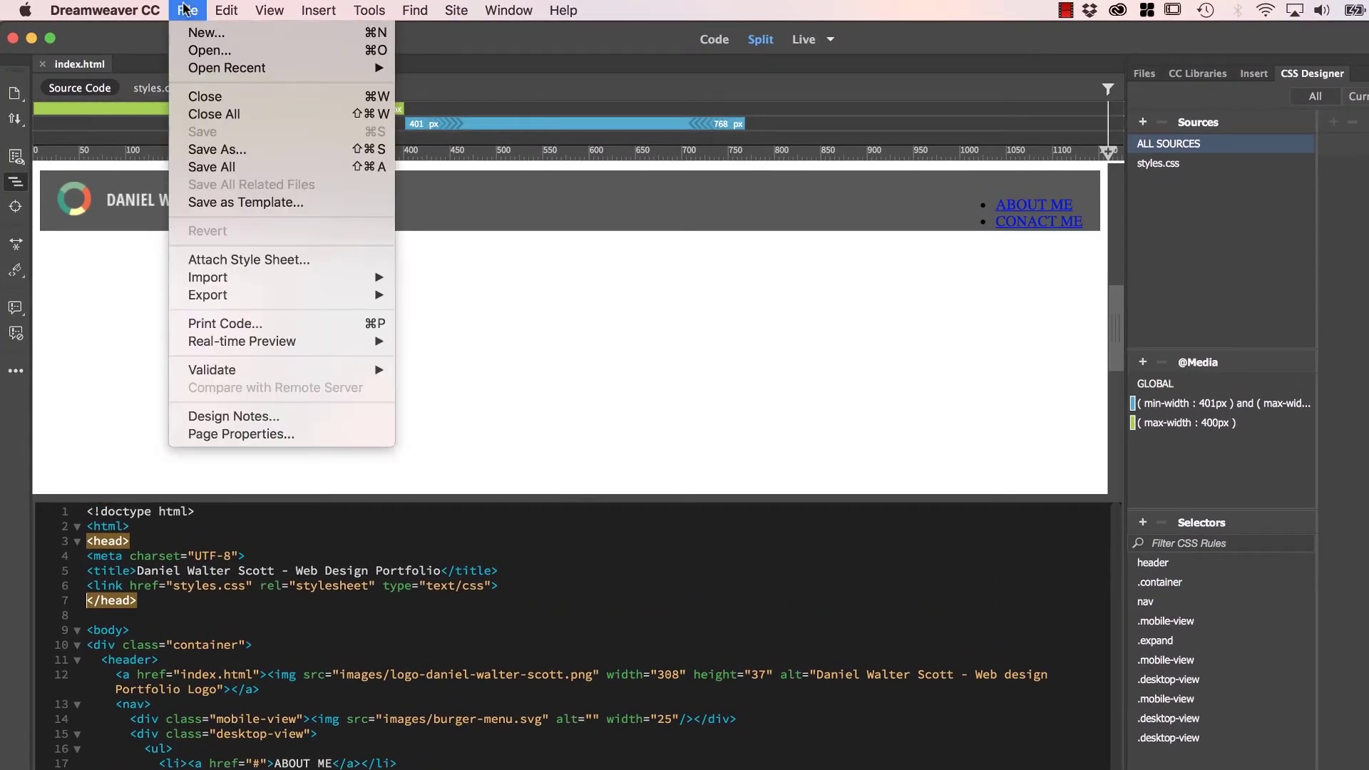
click(206, 32)
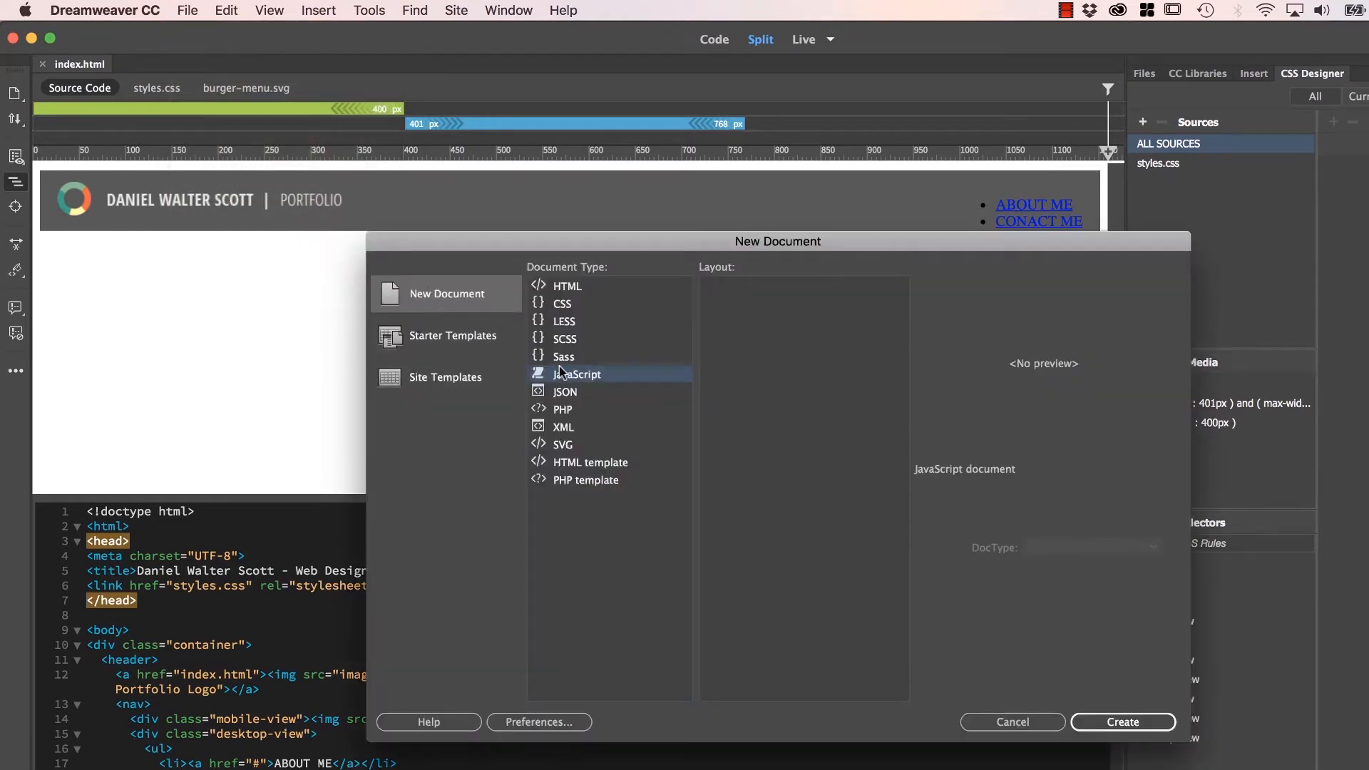
click(1103, 724)
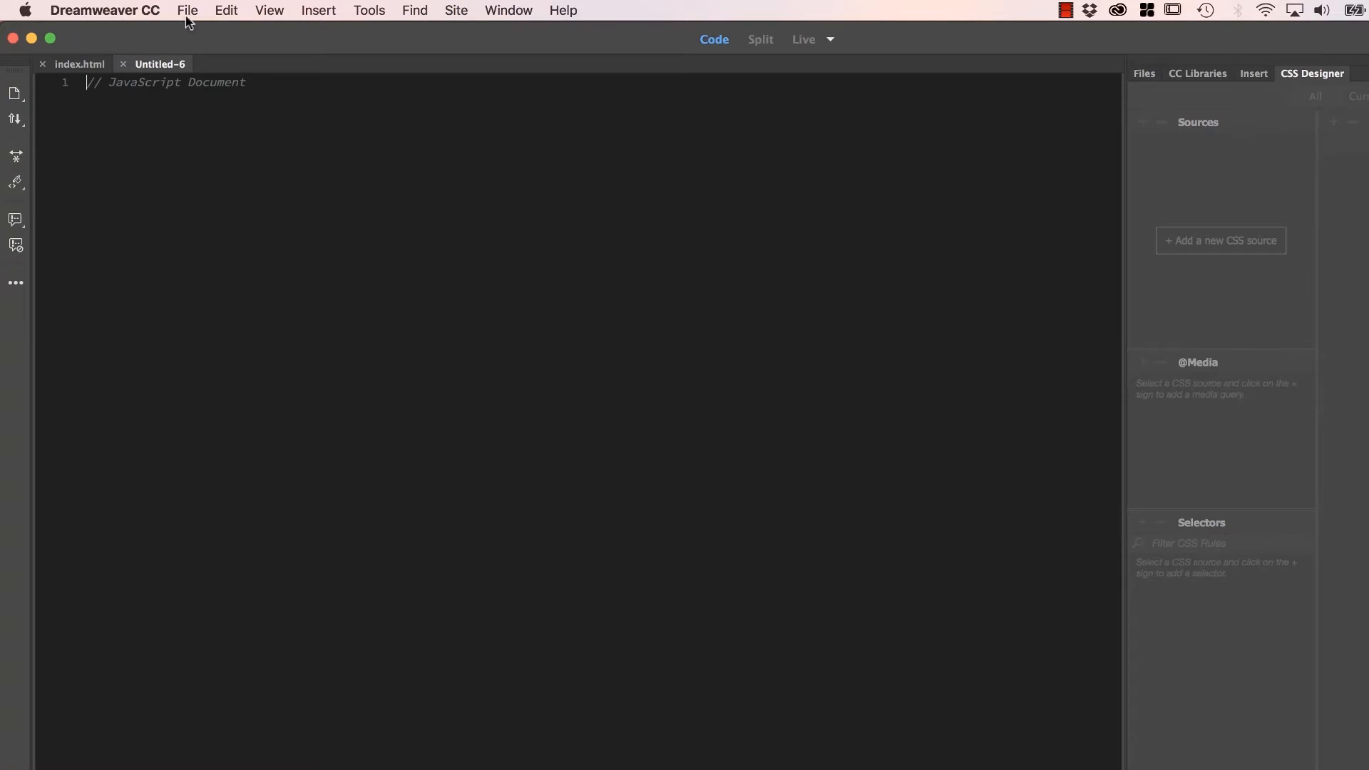
click(188, 10)
click(207, 139)
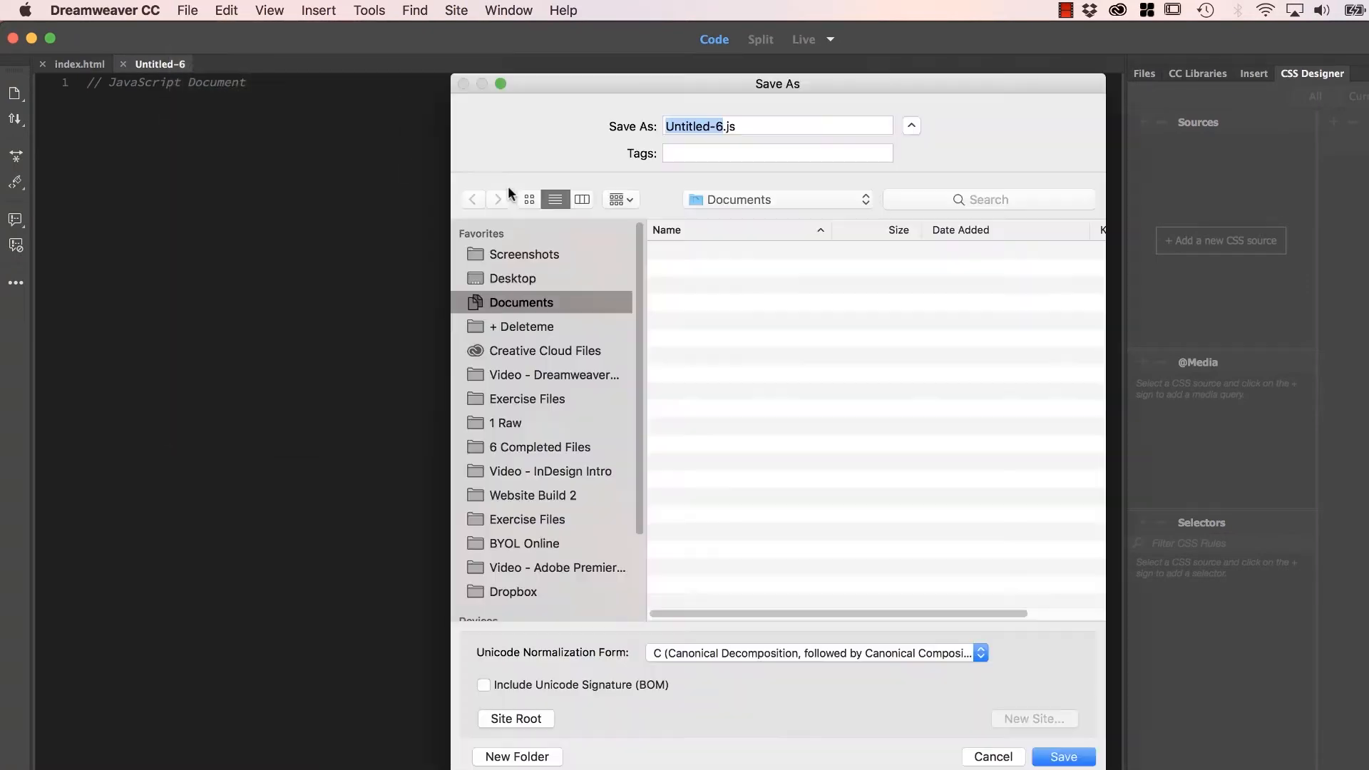
Make a js folder inside the portfolio site and save the file there as scripts.js.
click(516, 279)
double_click(746, 253)
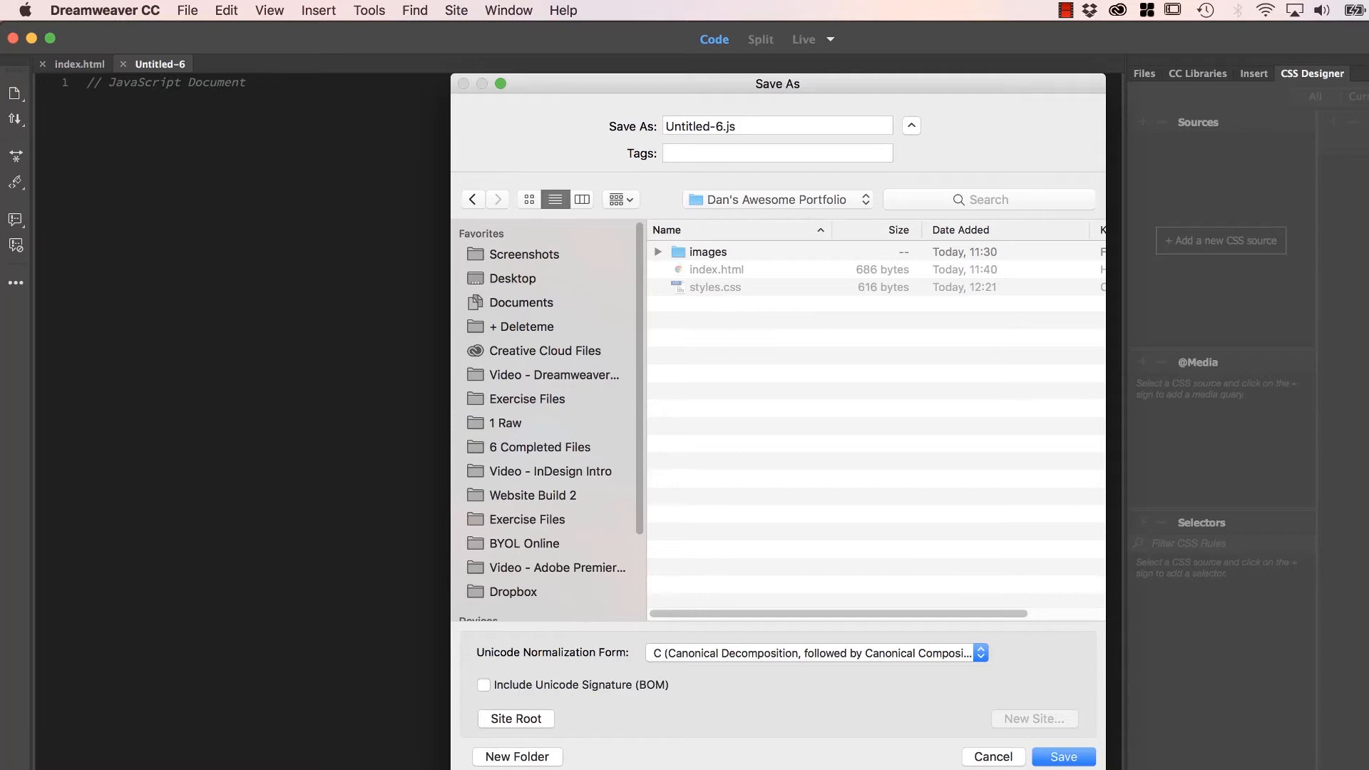
click(517, 755)
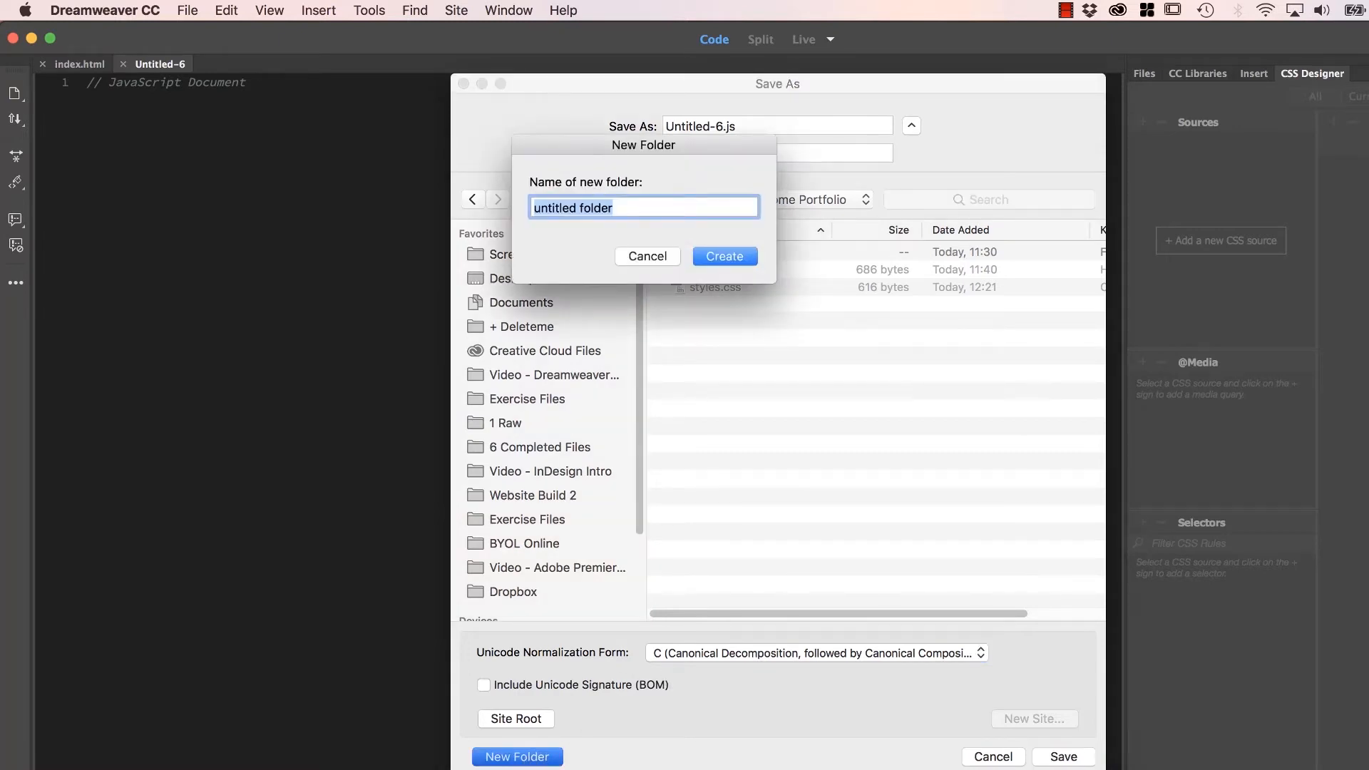
text(js)
key(Return)
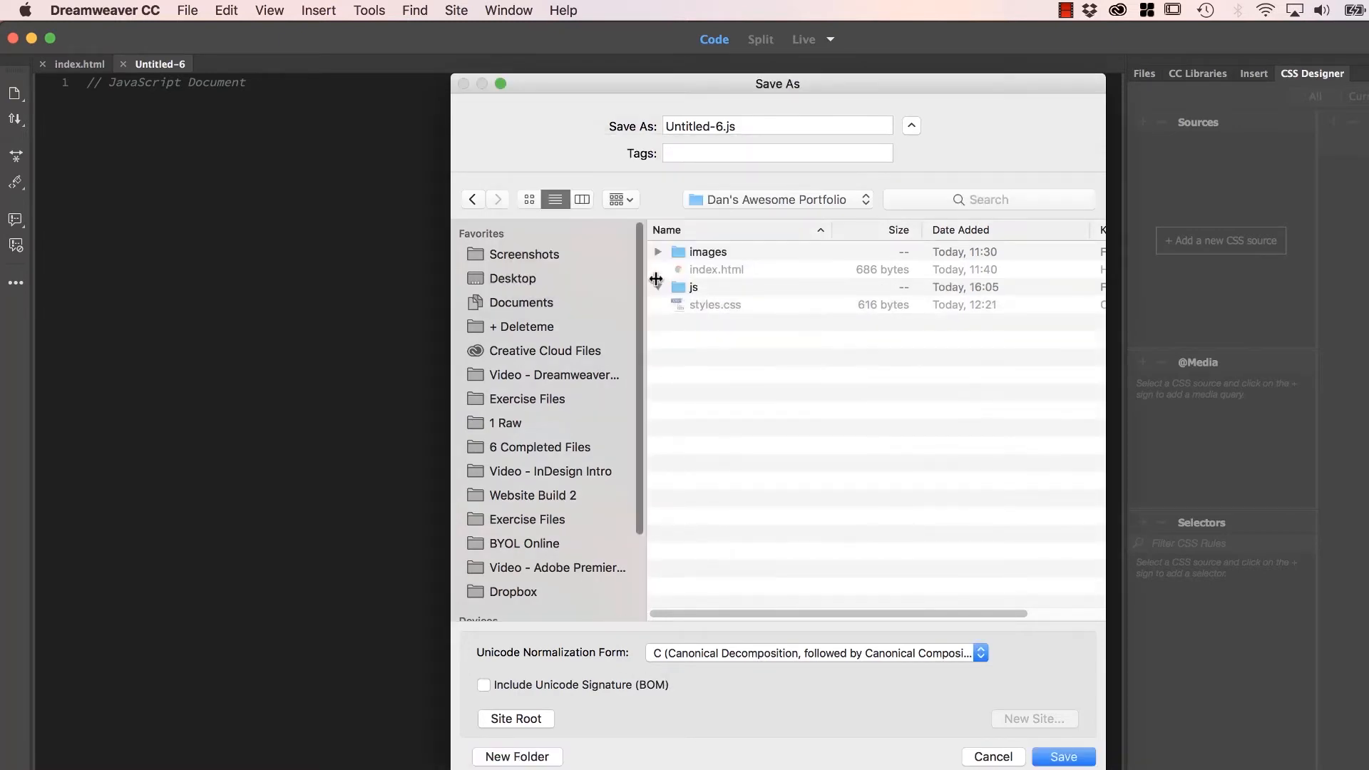
double_click(680, 287)
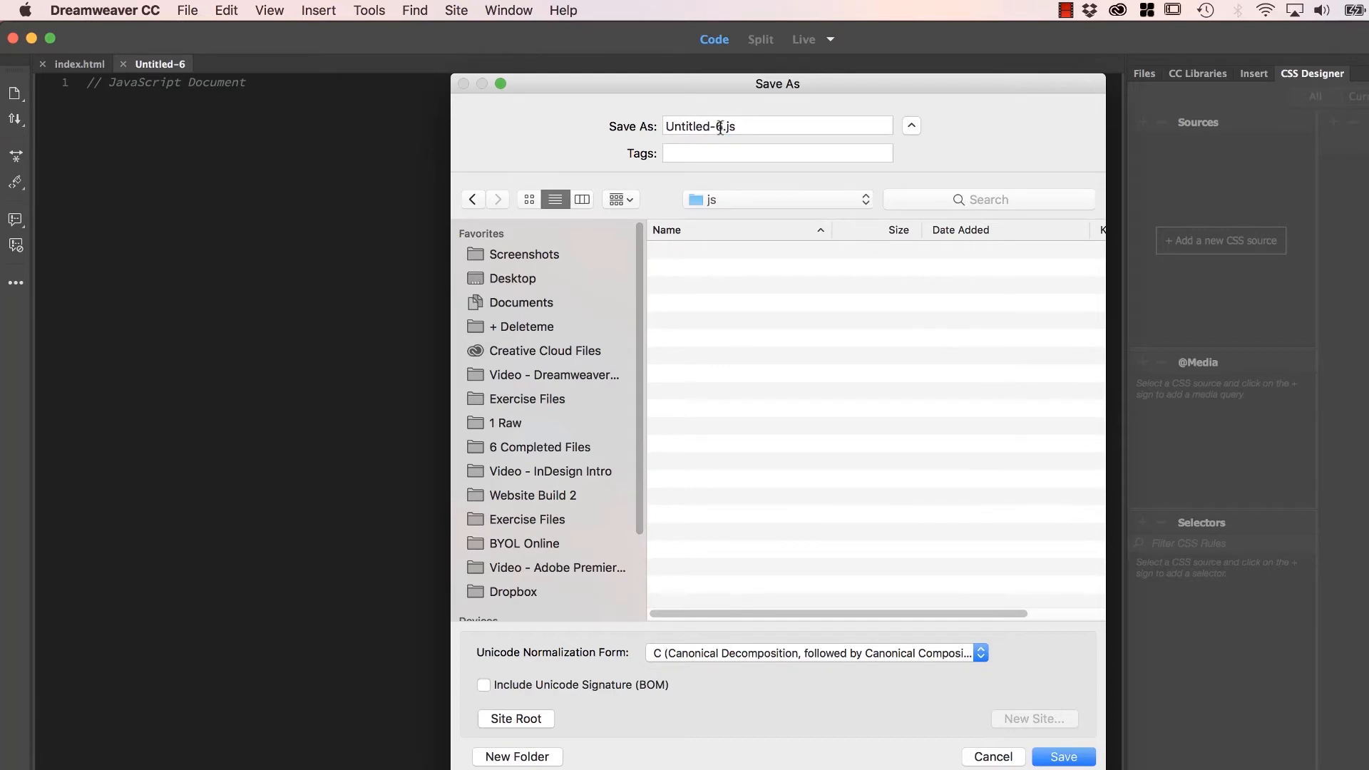
drag(723, 126, 638, 132)
text(sc)
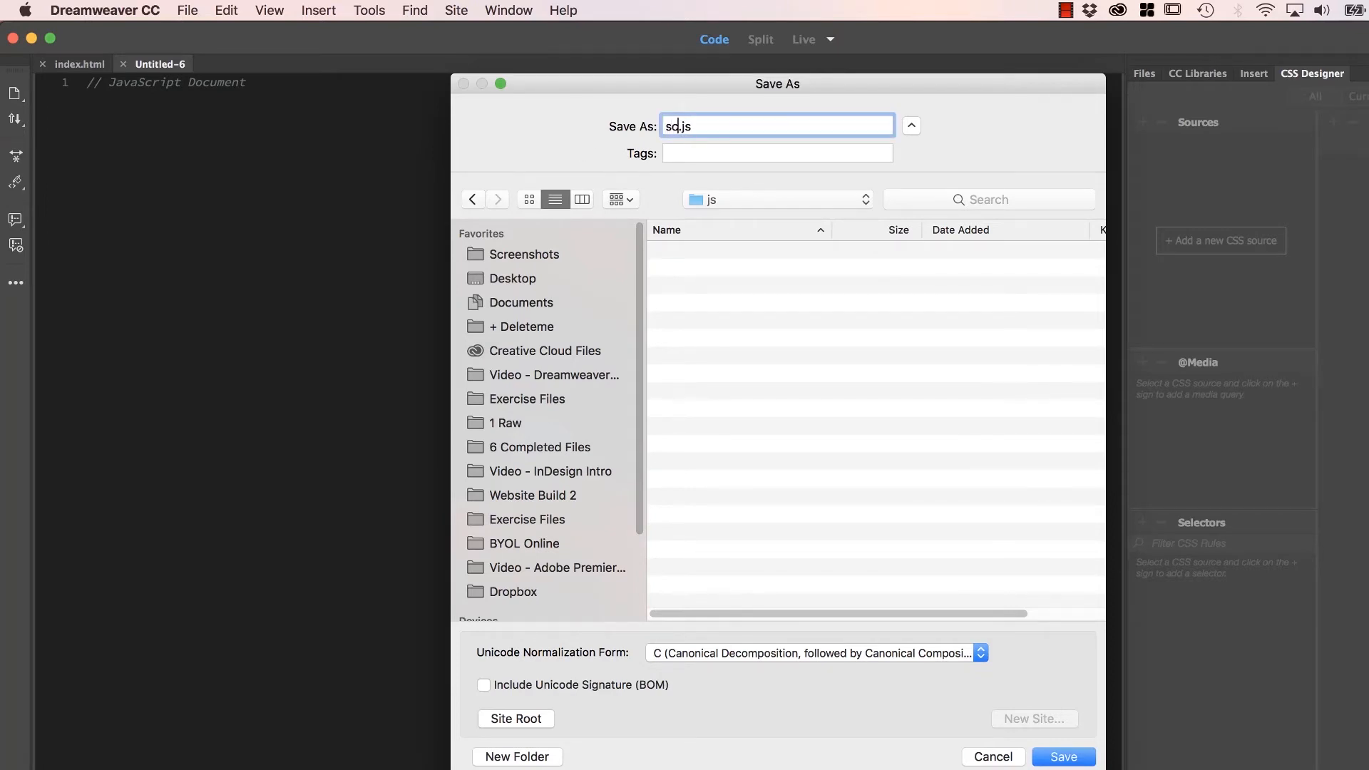
text(ripts)
click(1062, 757)
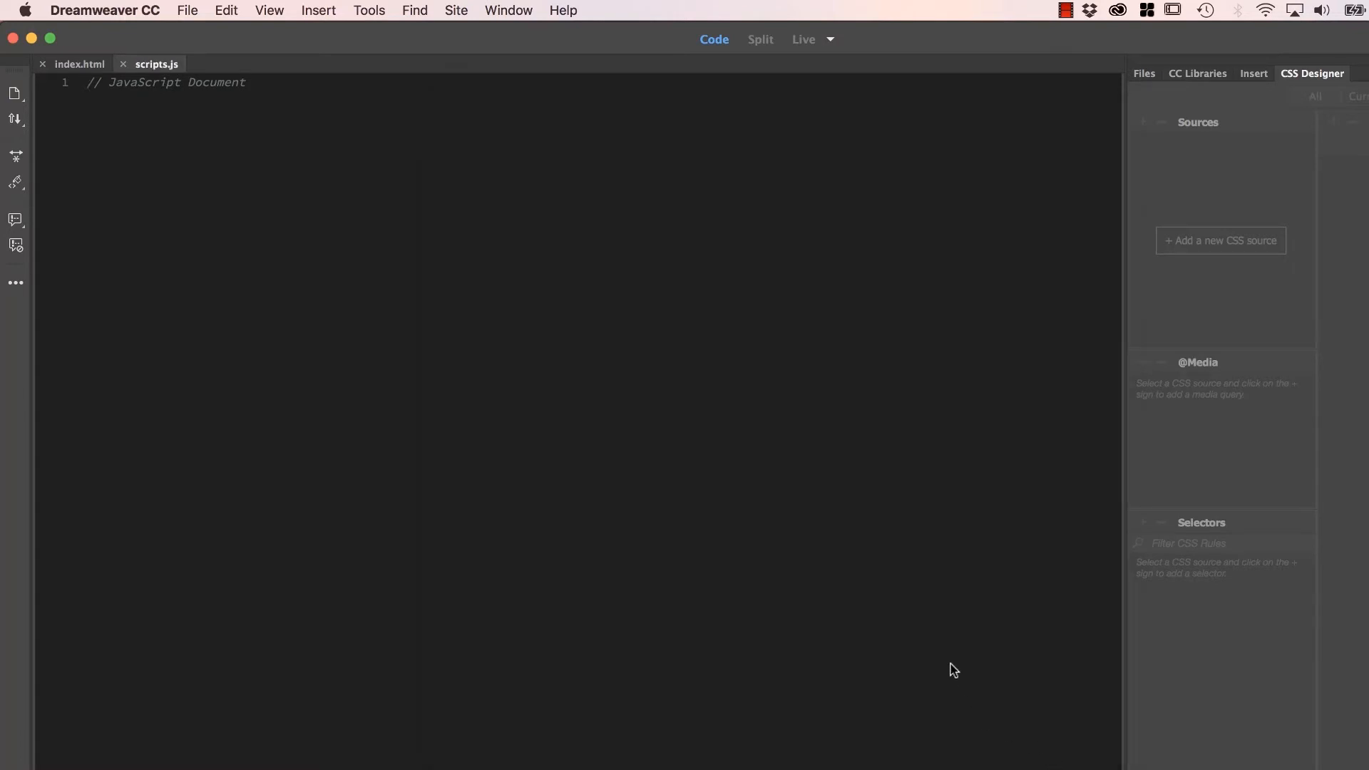
Back in index.html, insert a script reference in the head after the stylesheet link.
click(122, 65)
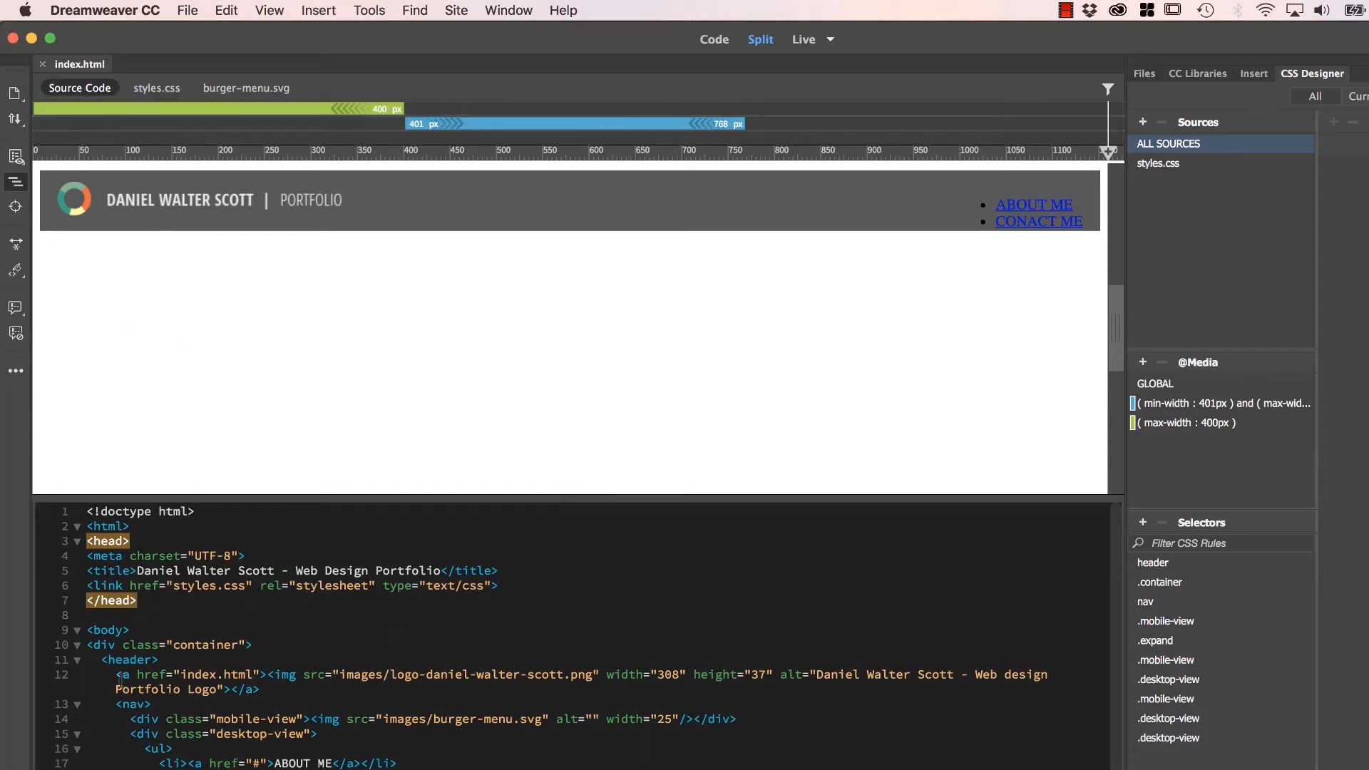
triple_click(106, 586)
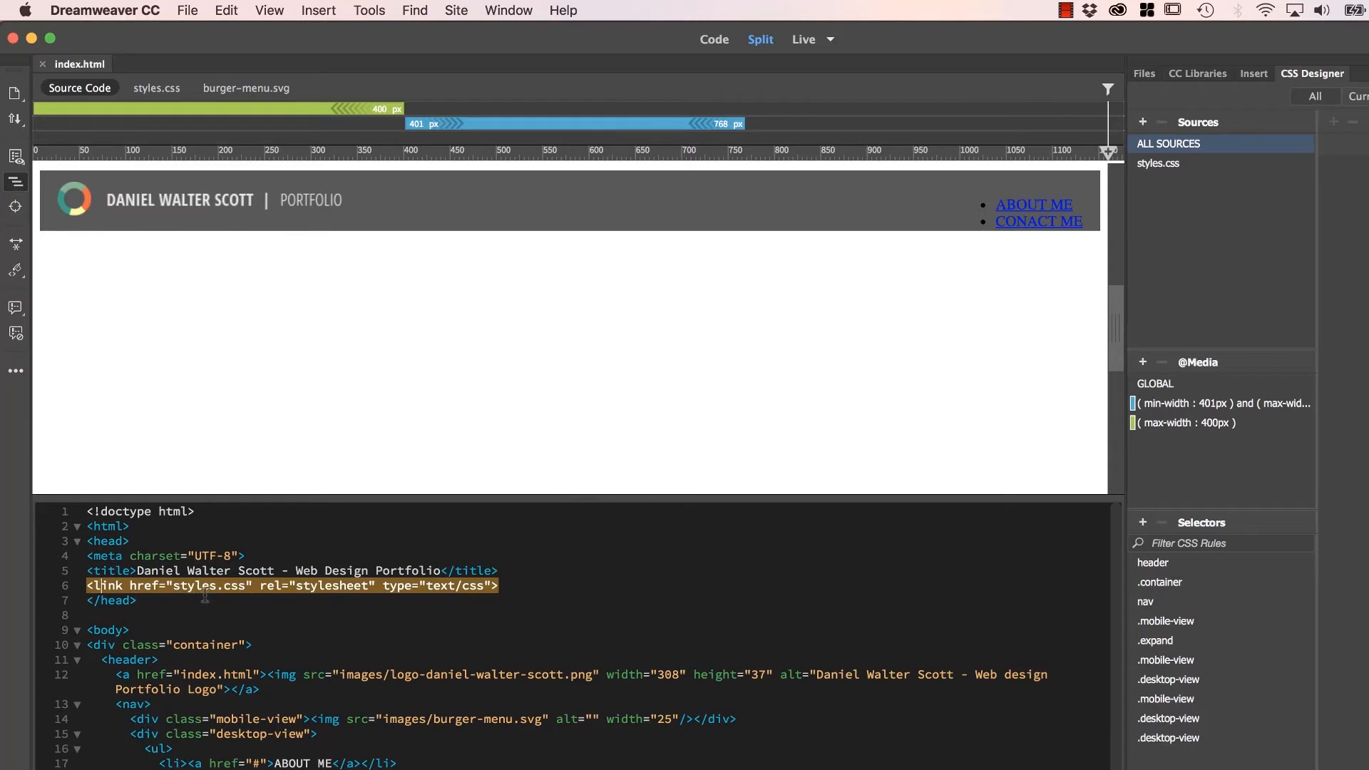
click(515, 585)
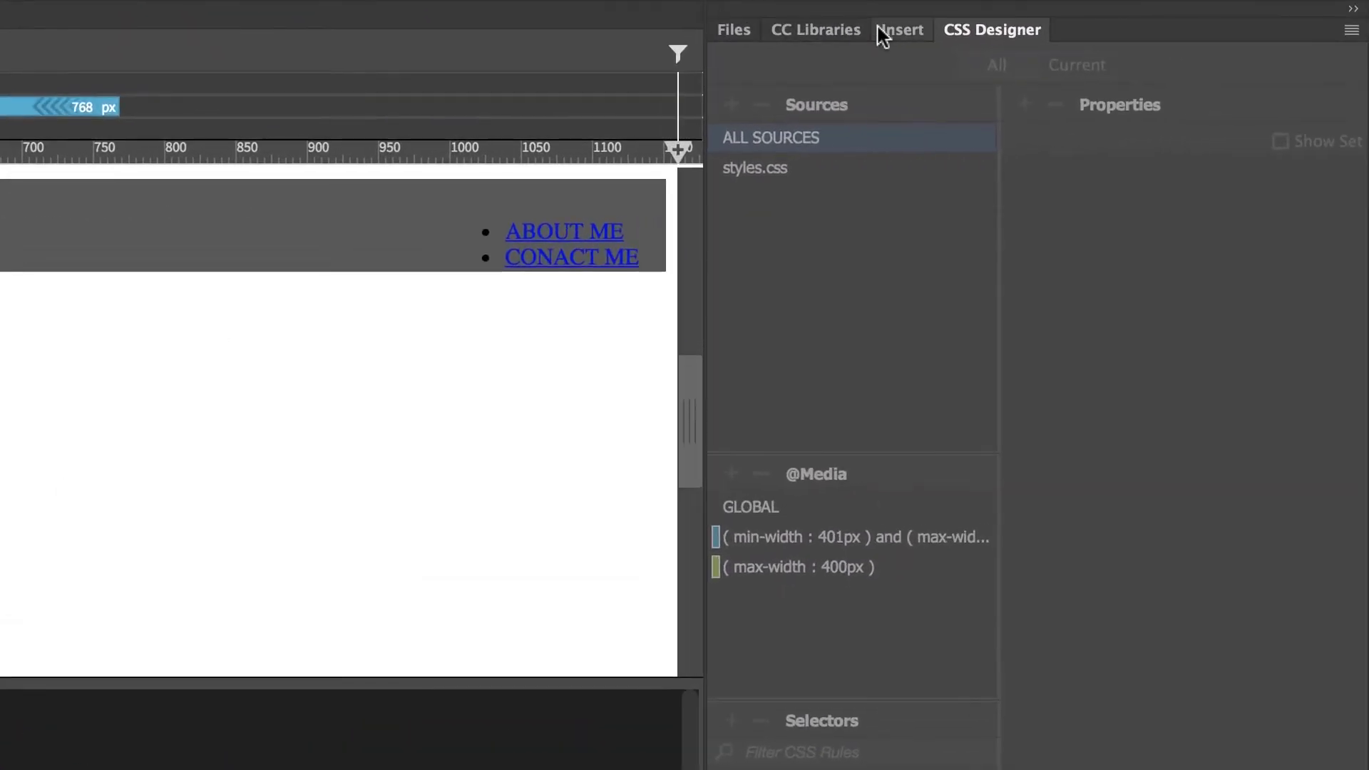
click(996, 41)
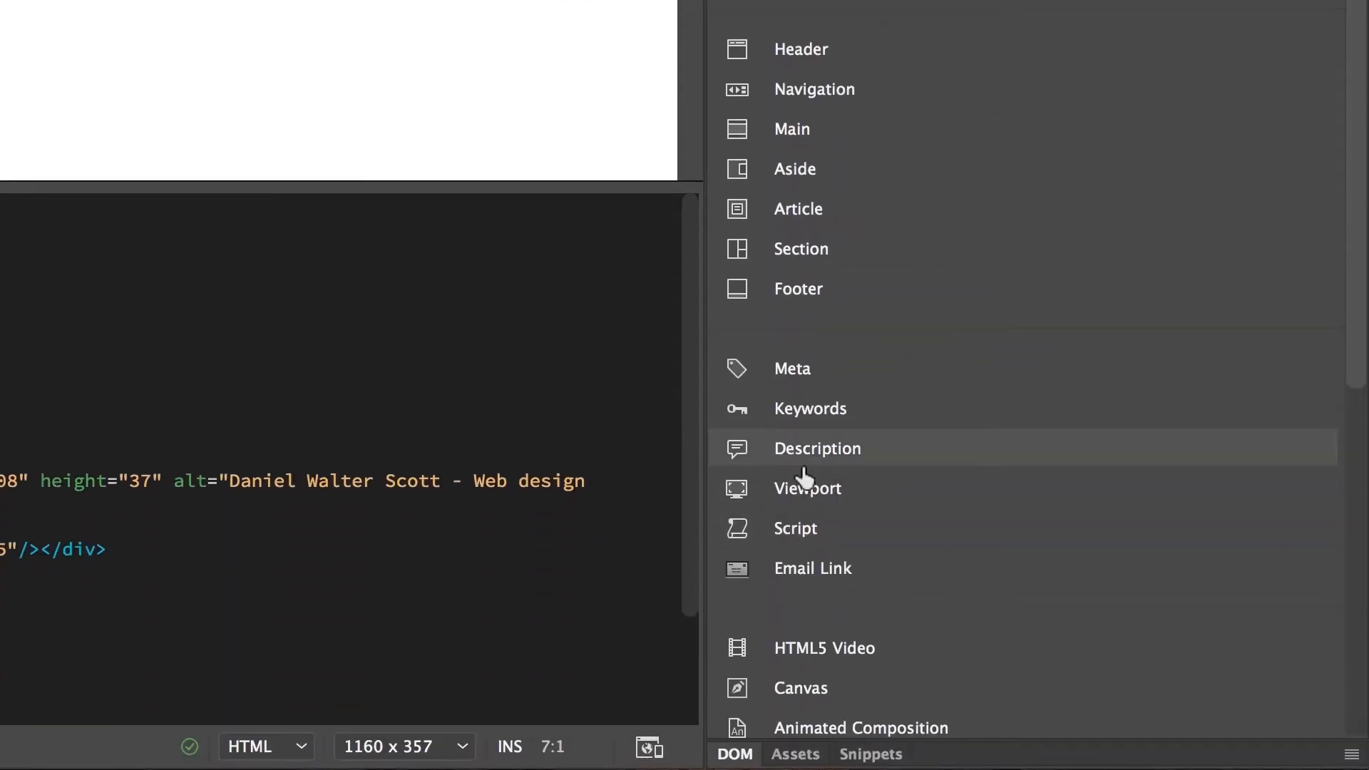
click(795, 528)
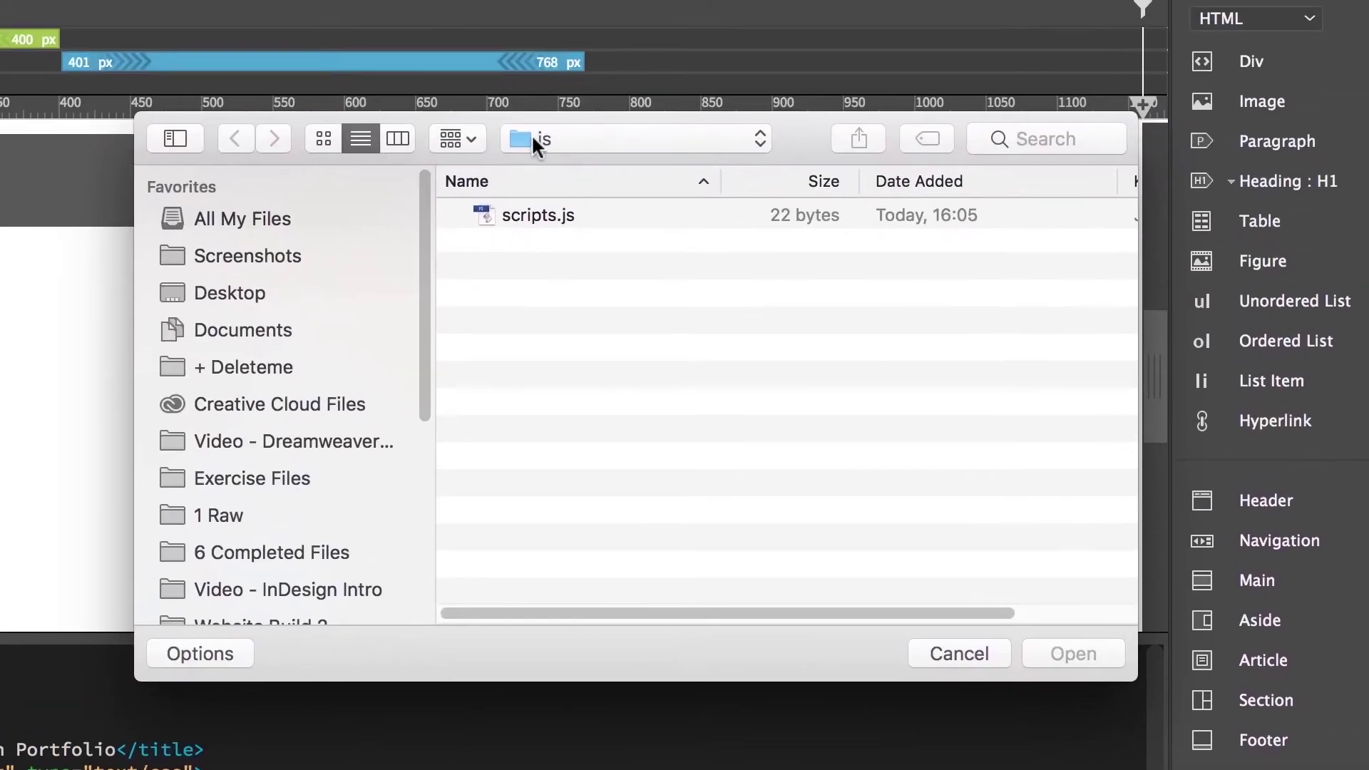
Choose js/scripts.js as the linked script and save index.html.
click(535, 139)
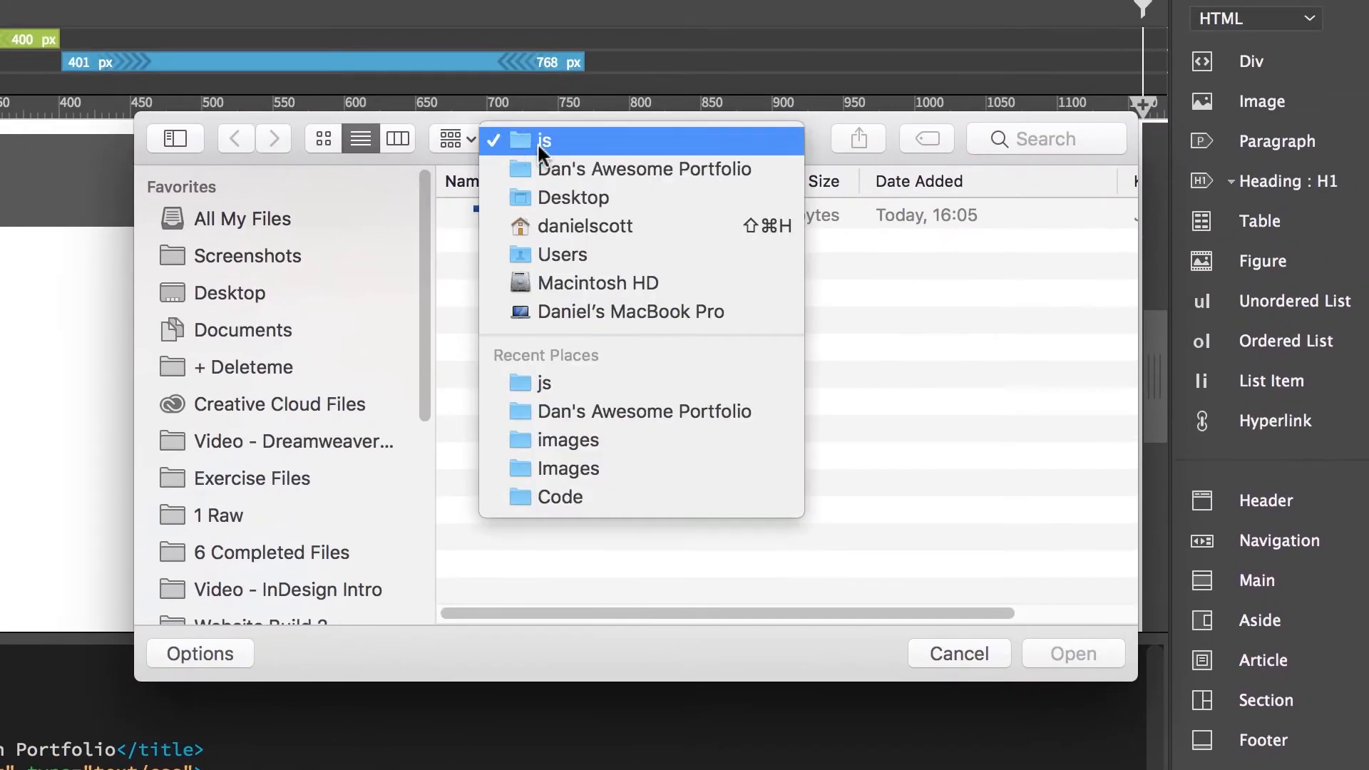
click(535, 139)
click(538, 215)
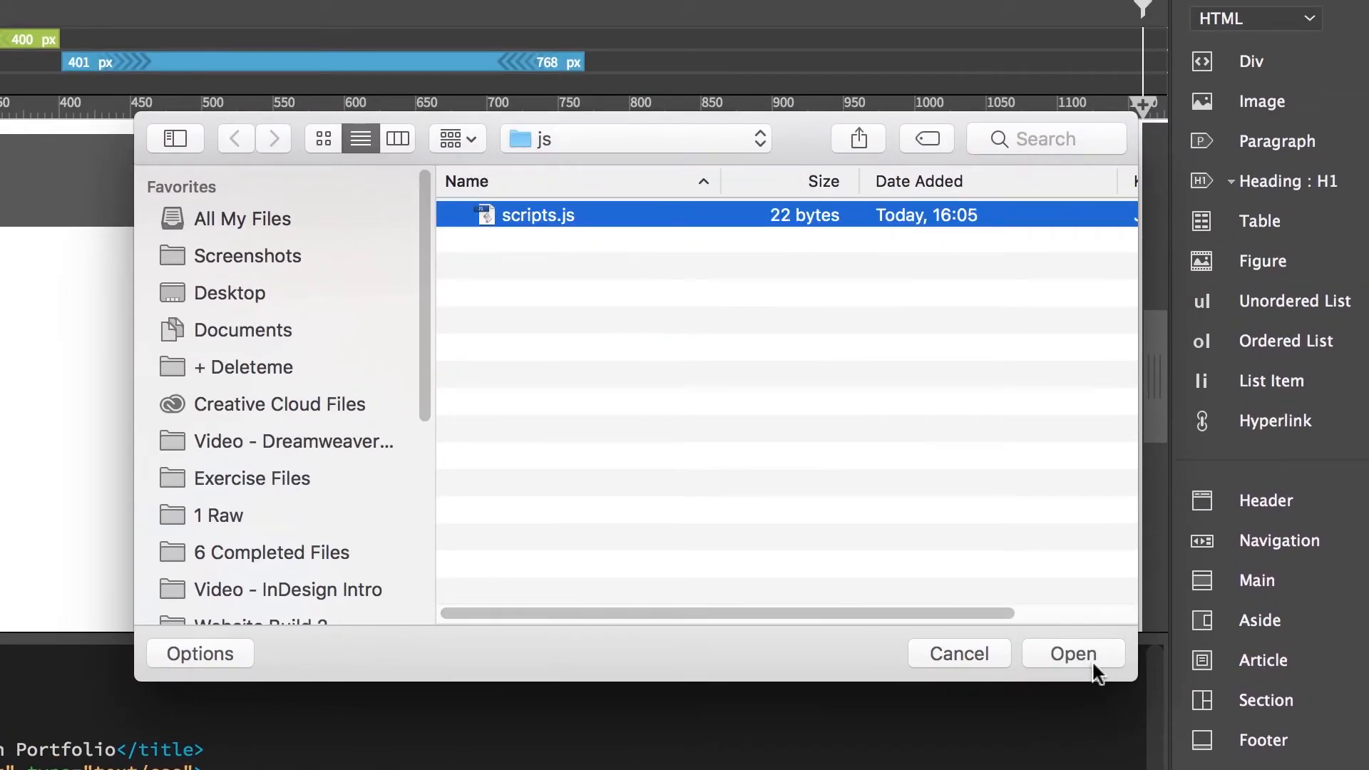
click(1073, 654)
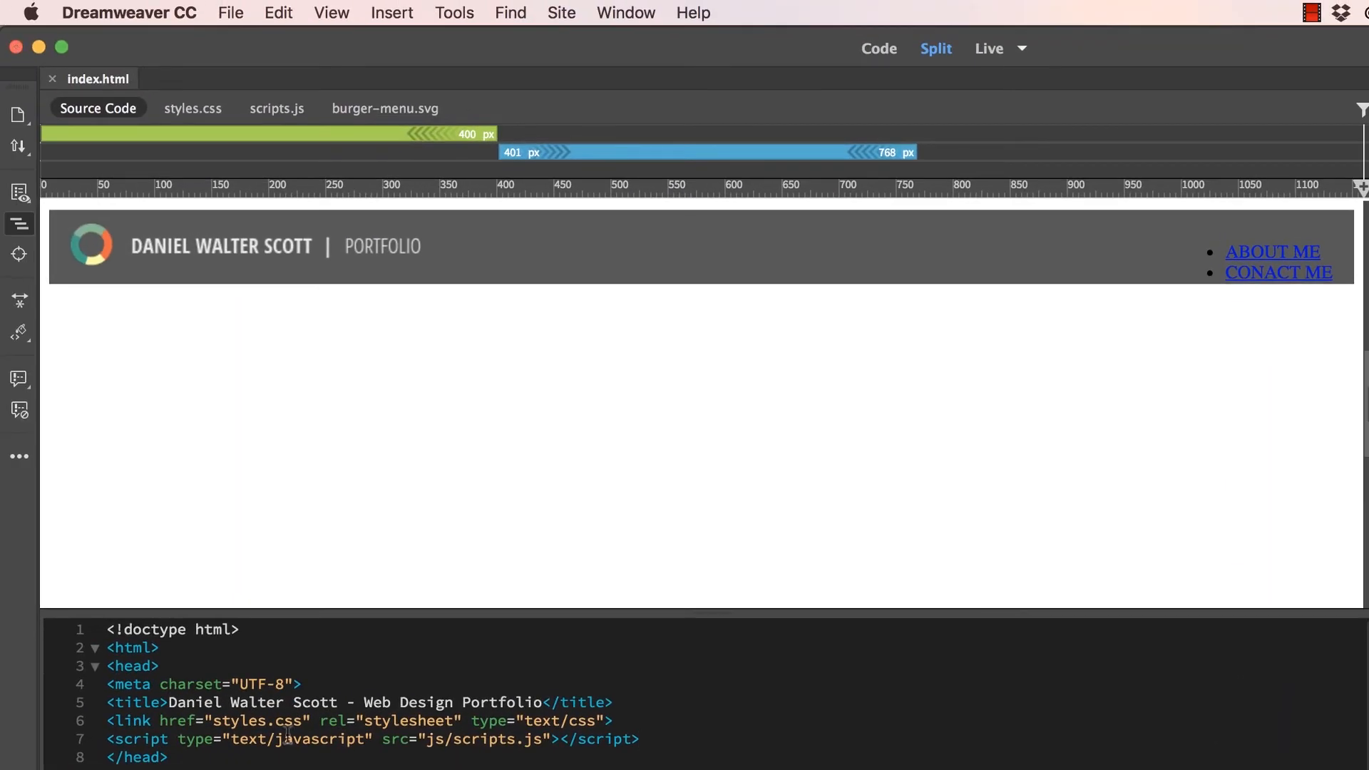
key(super+s)
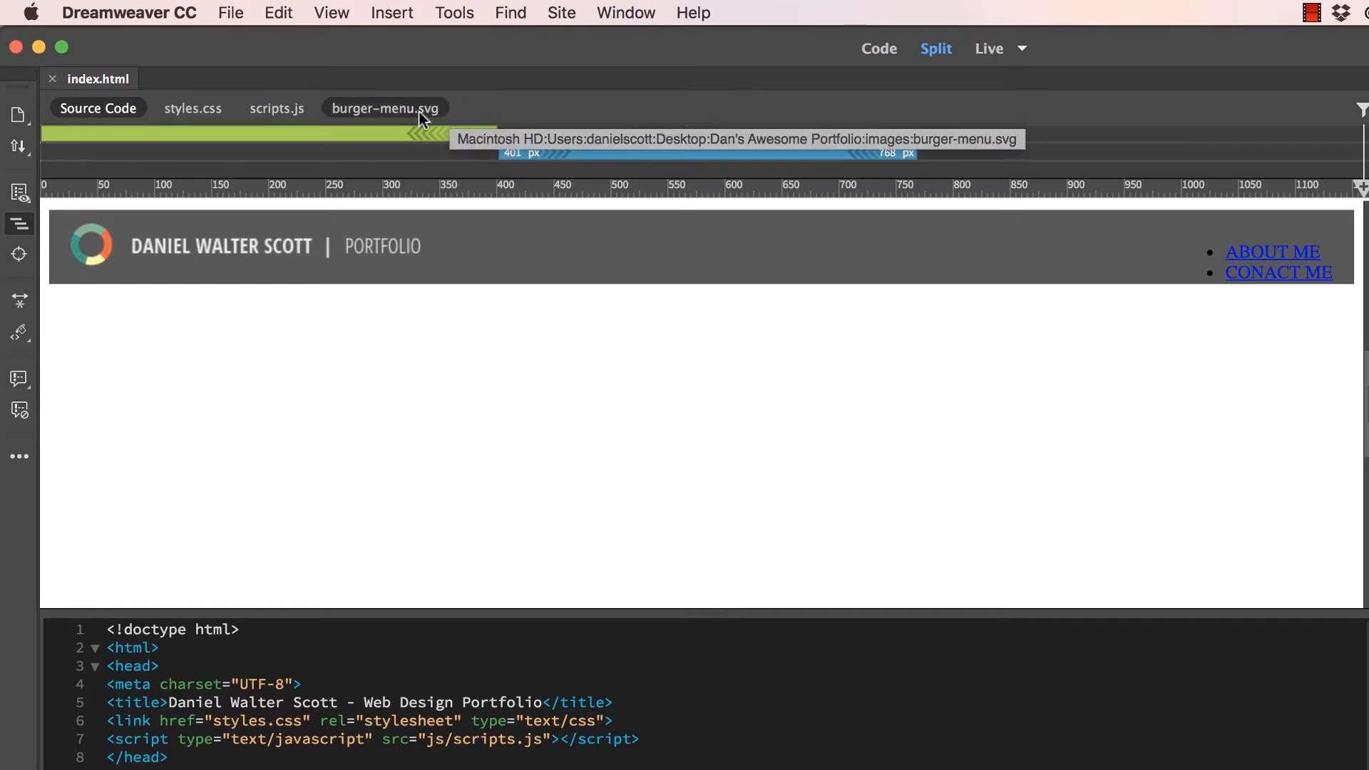
Glance at the linked scripts.js, then put the cursor on empty line 8 of index.html's head.
click(283, 109)
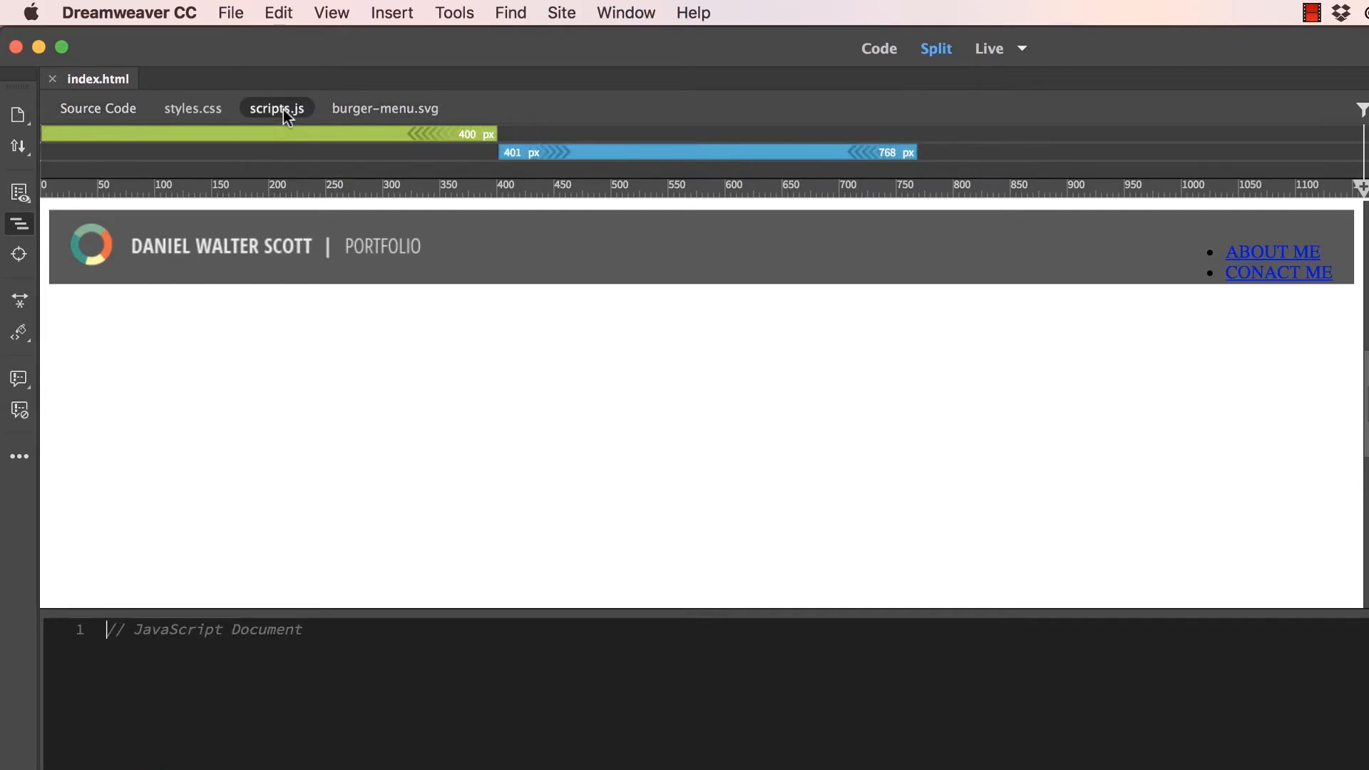
click(333, 630)
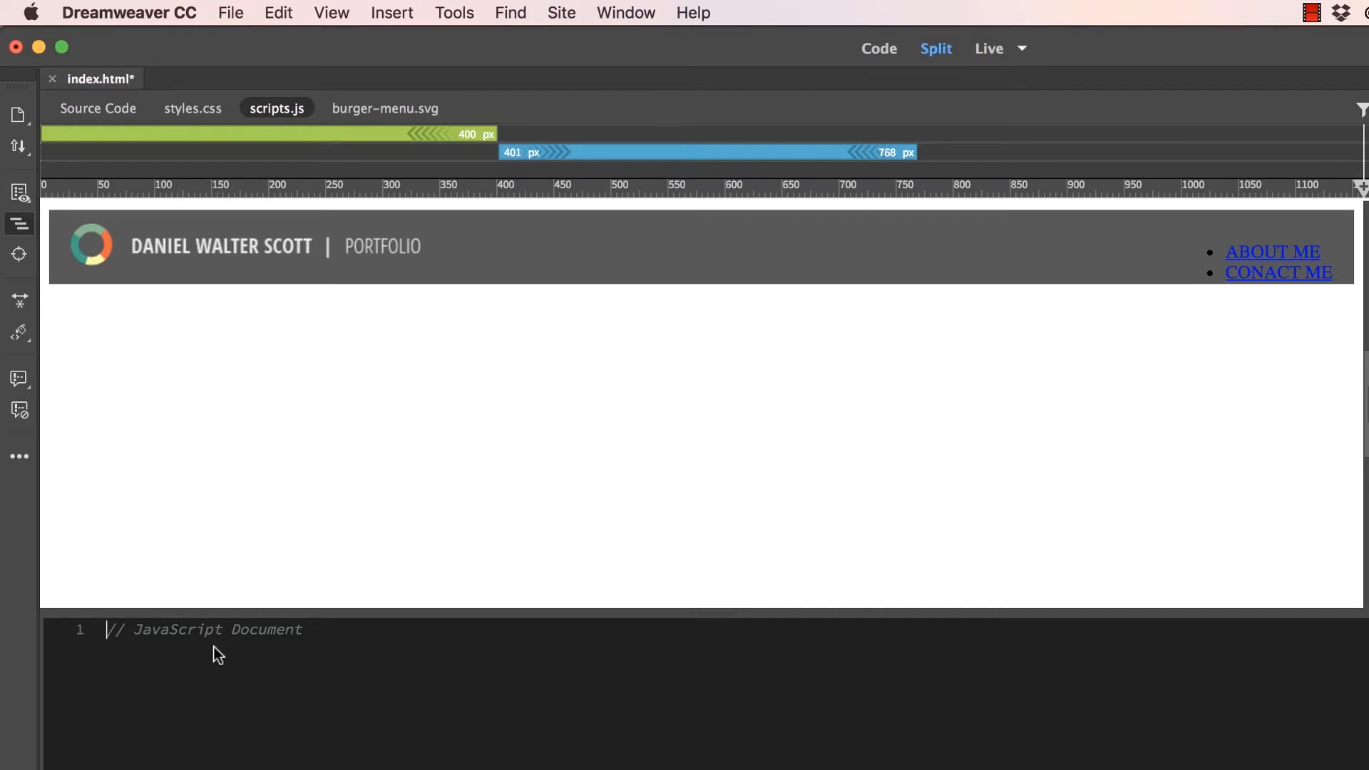
click(98, 109)
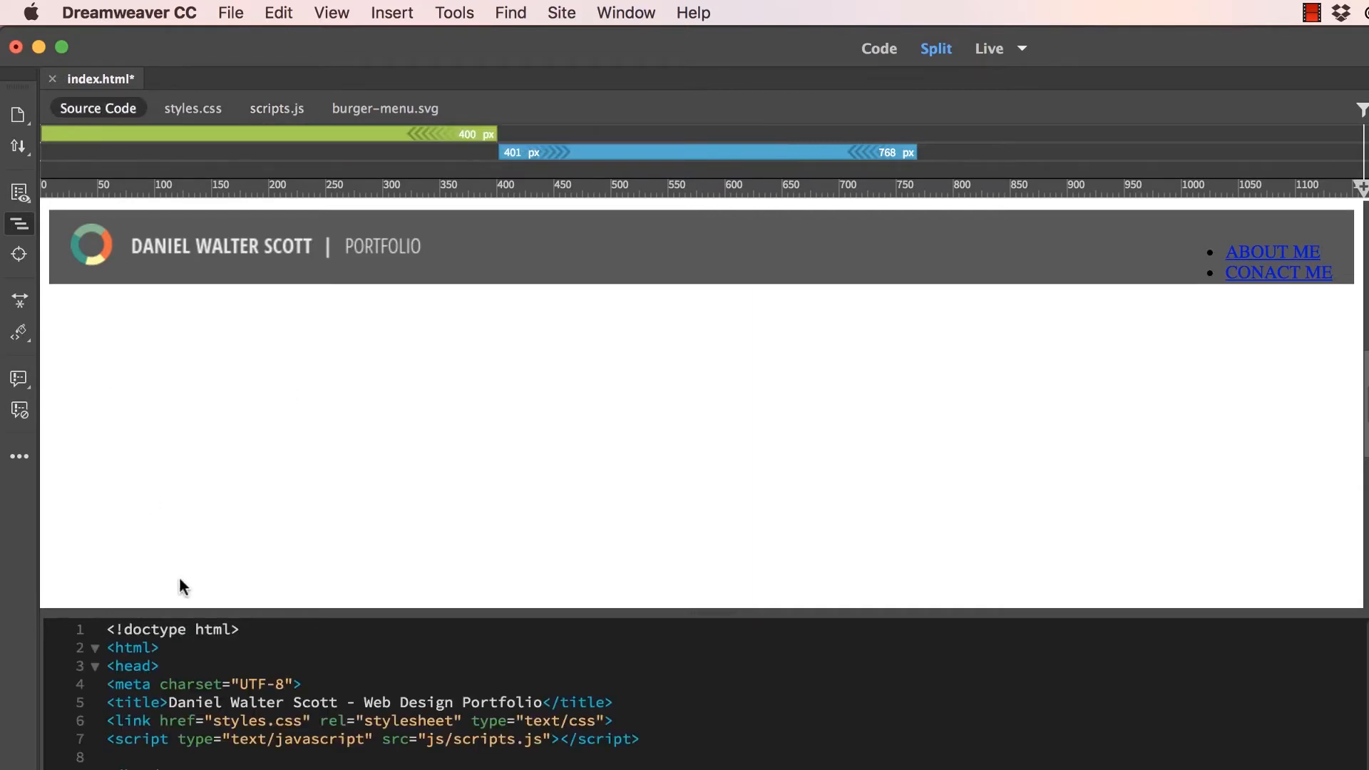
click(118, 758)
Switch to Chrome and search for 'jquery cdn' to reach Google's Hosted Libraries.
key(super+Tab)
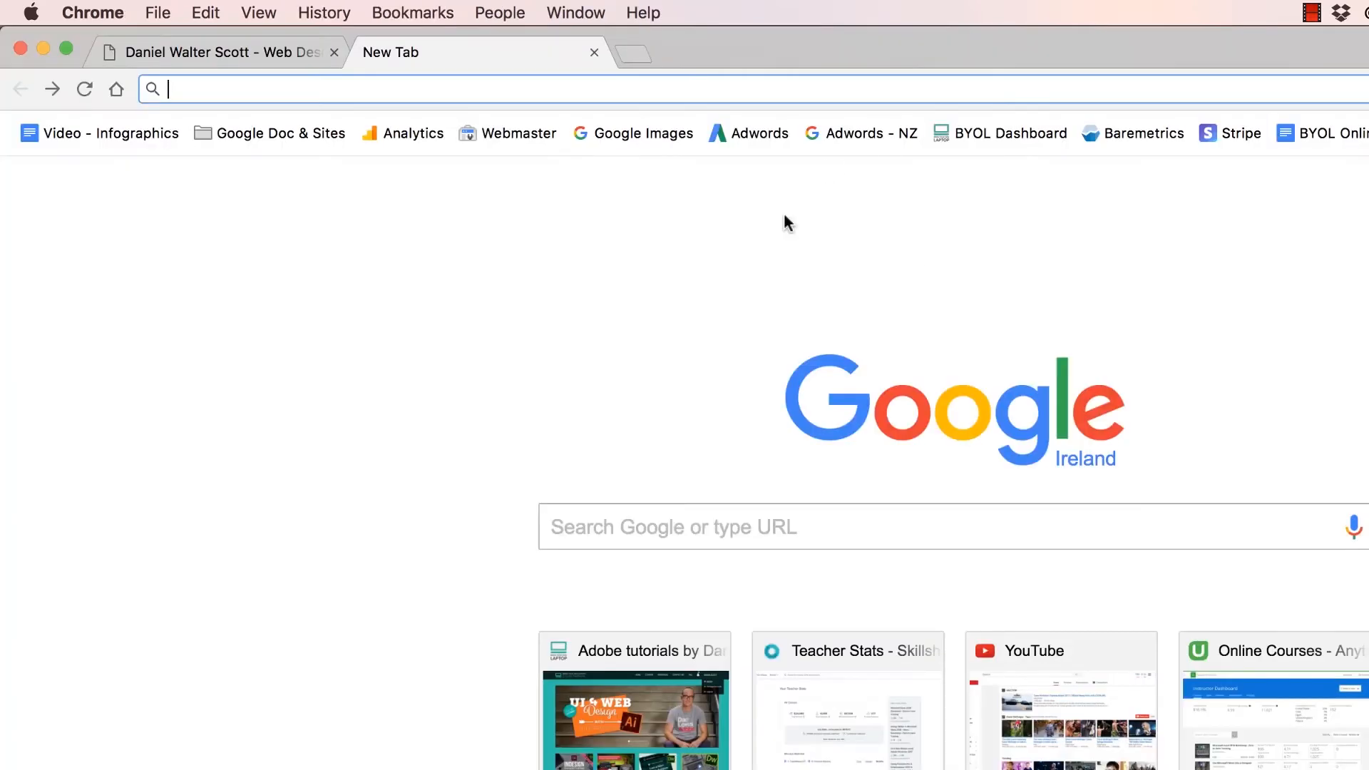
click(718, 516)
text(j)
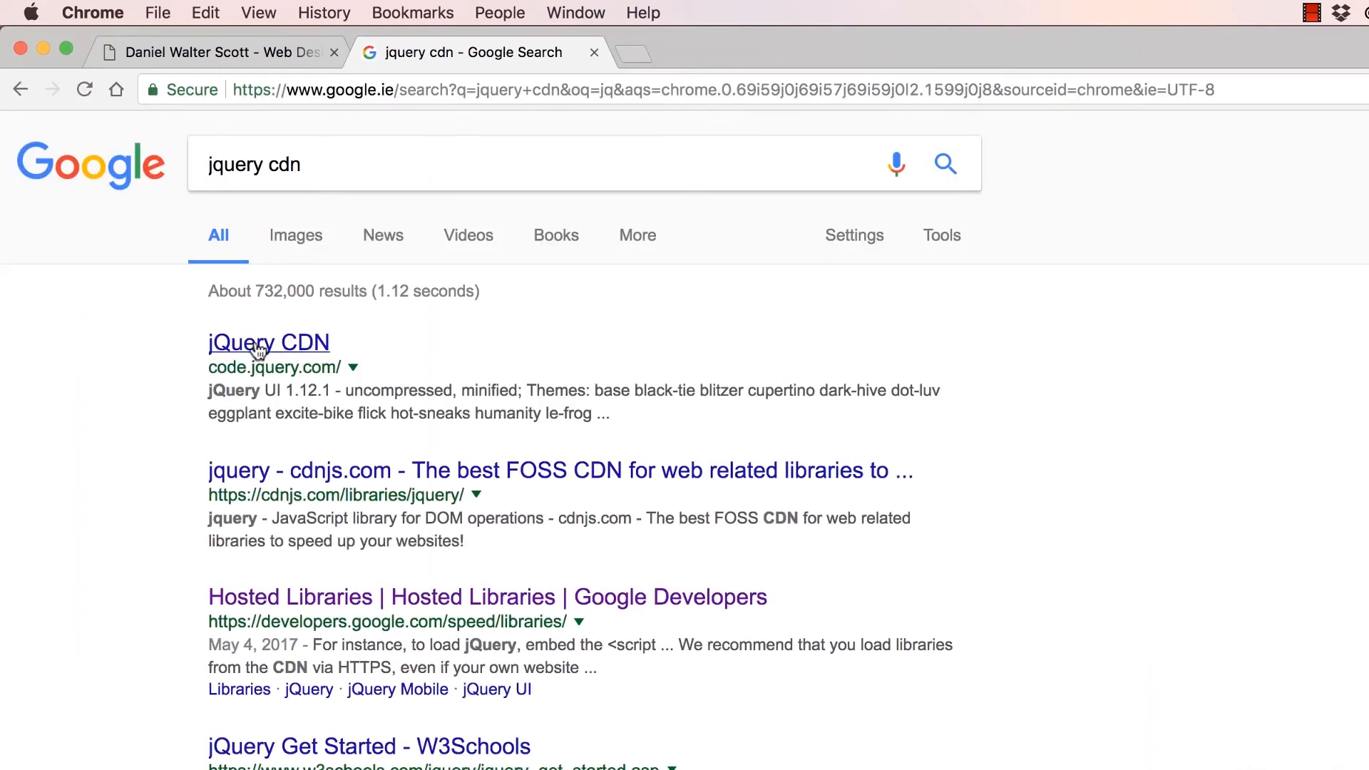
right_click(283, 672)
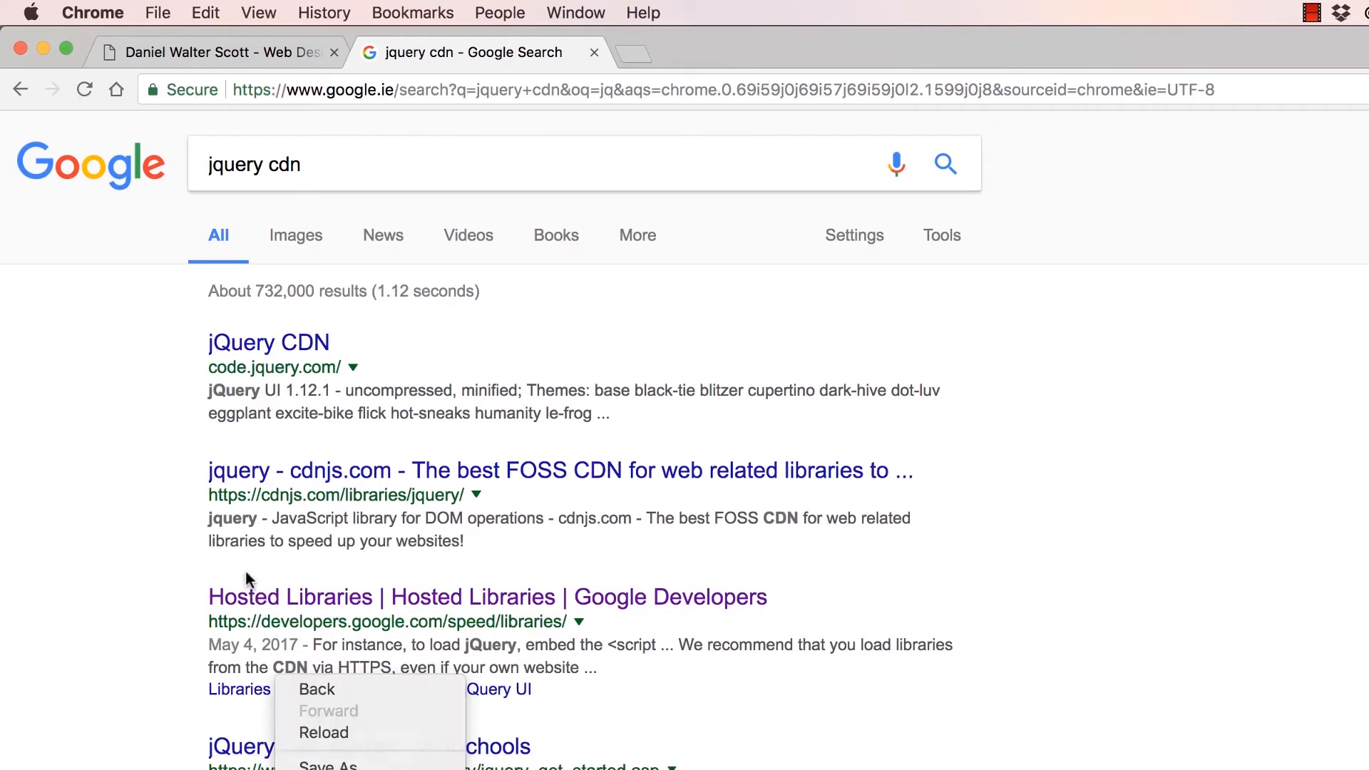
key(Escape)
scroll(137, 749, down, 4)
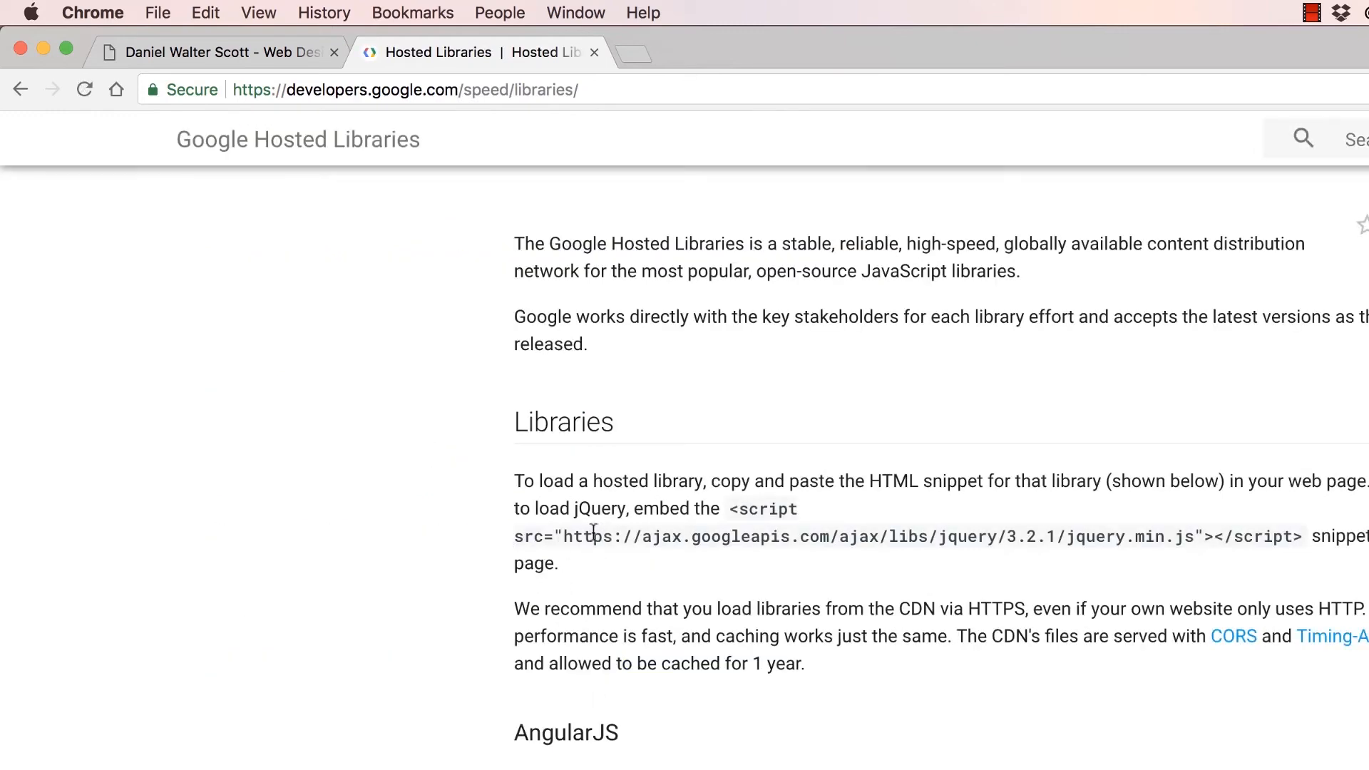
Select the whole jQuery 3.2.1 <script> snippet and copy it.
drag(560, 536, 1302, 536)
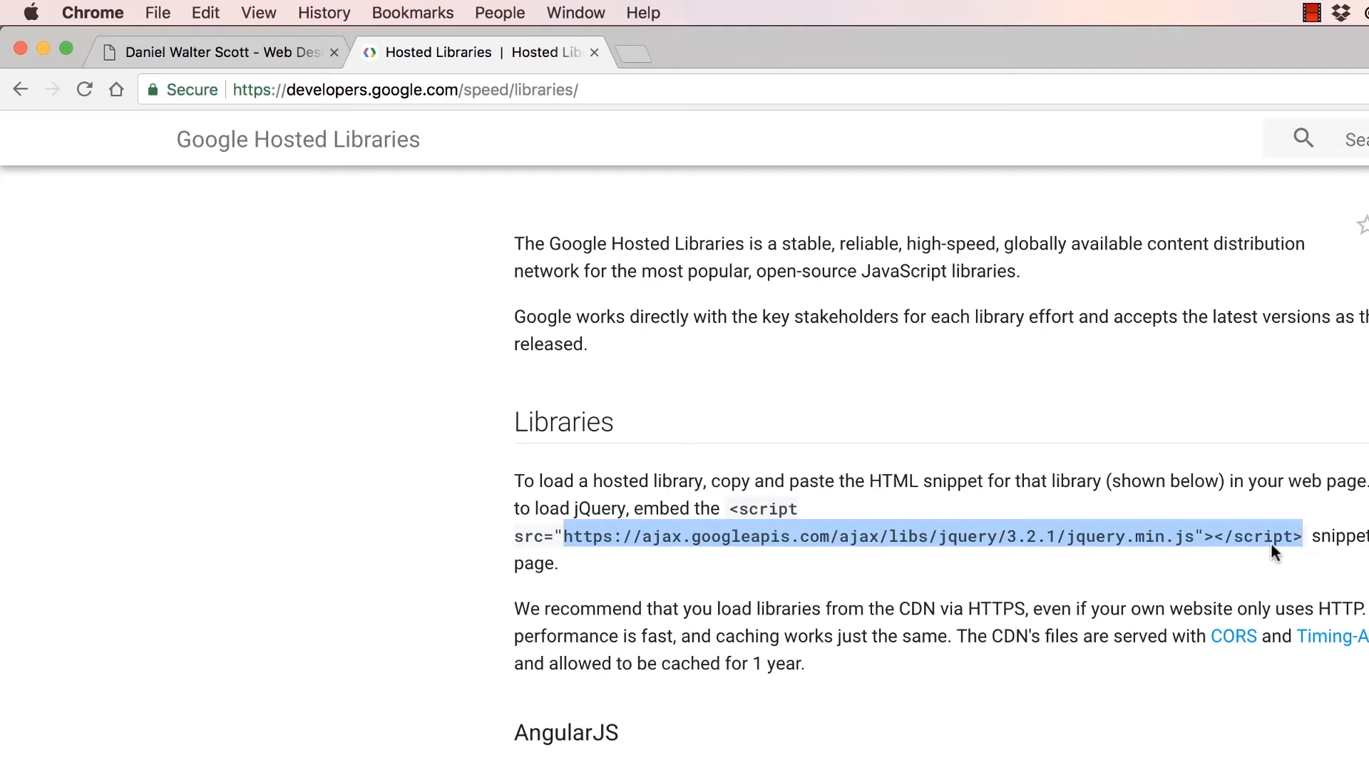
click(736, 505)
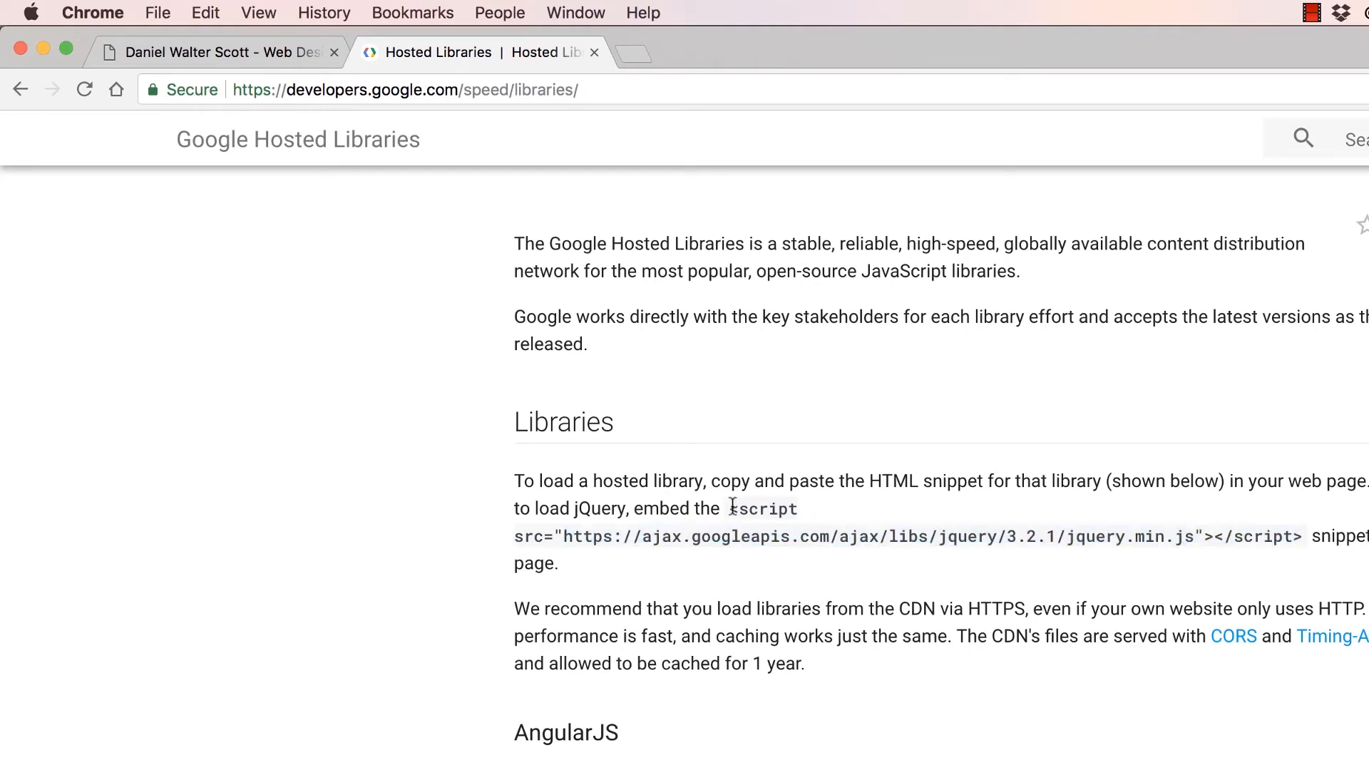
drag(733, 508, 1301, 535)
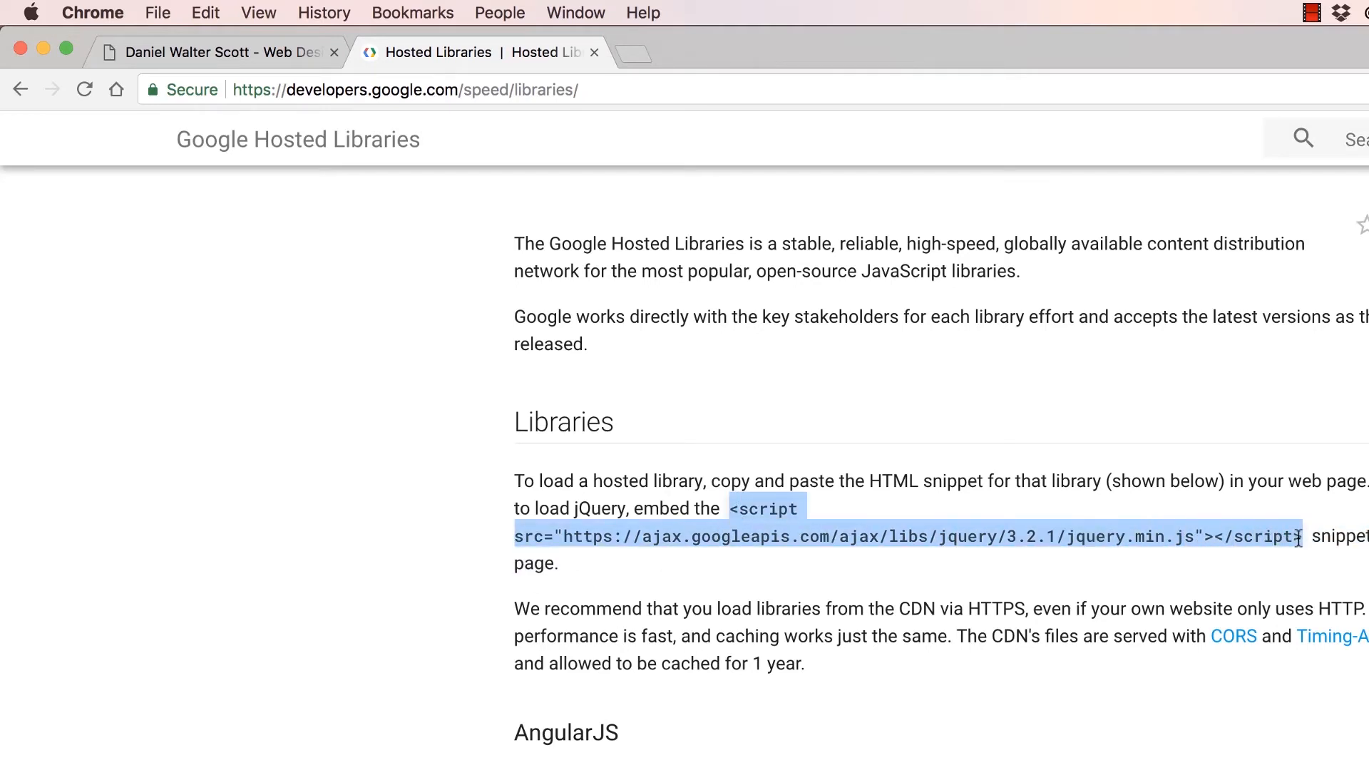
key(super+c)
Paste the jQuery CDN script tag onto line 8 of index.html's head, below the scripts.js link.
key(super+c)
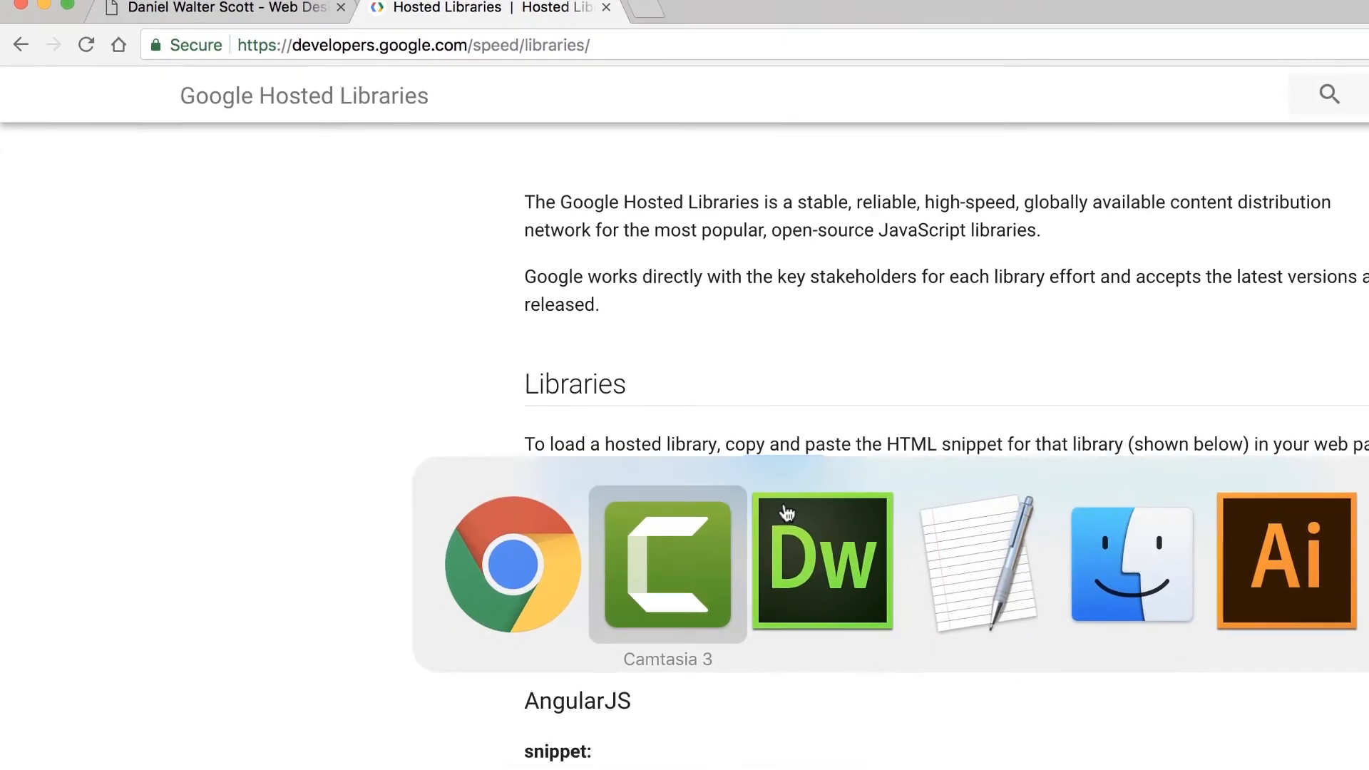
key(super+Tab)
key(super+v)
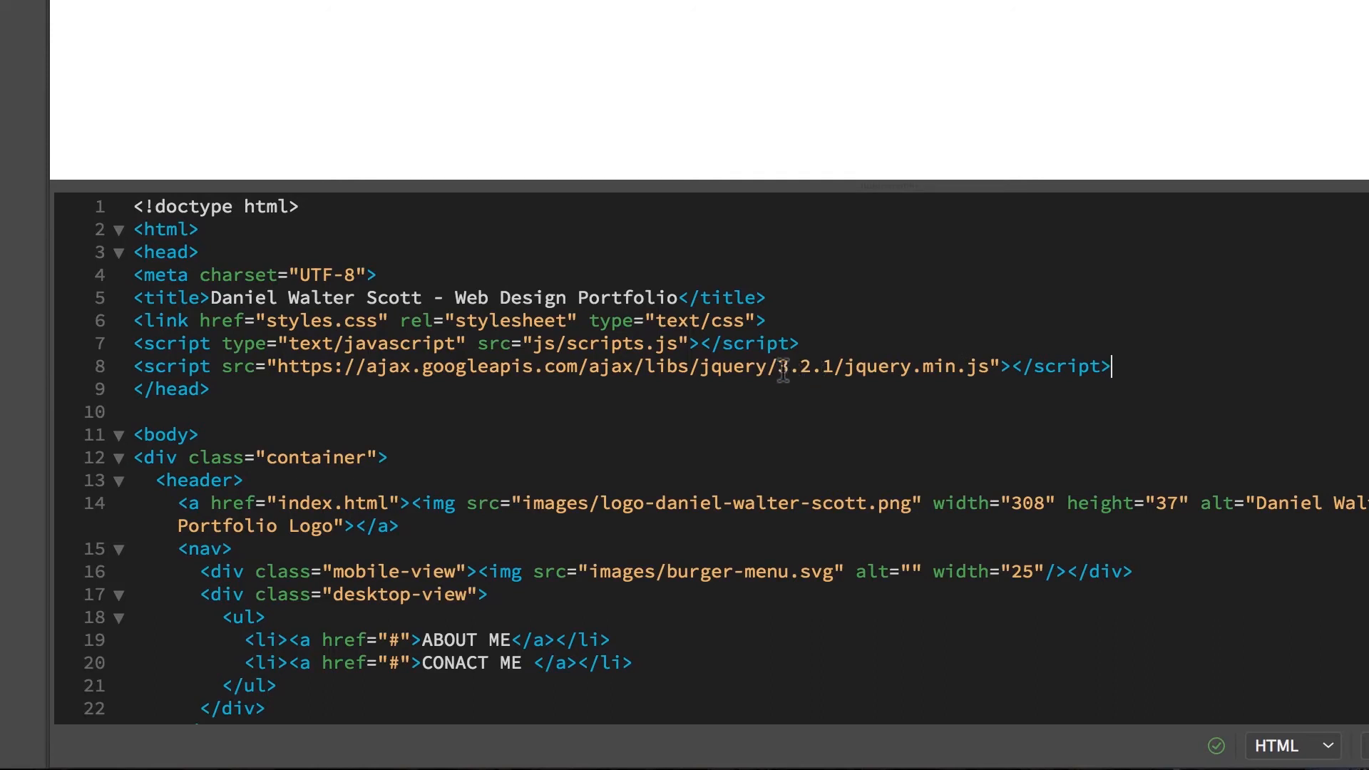
triple_click(590, 343)
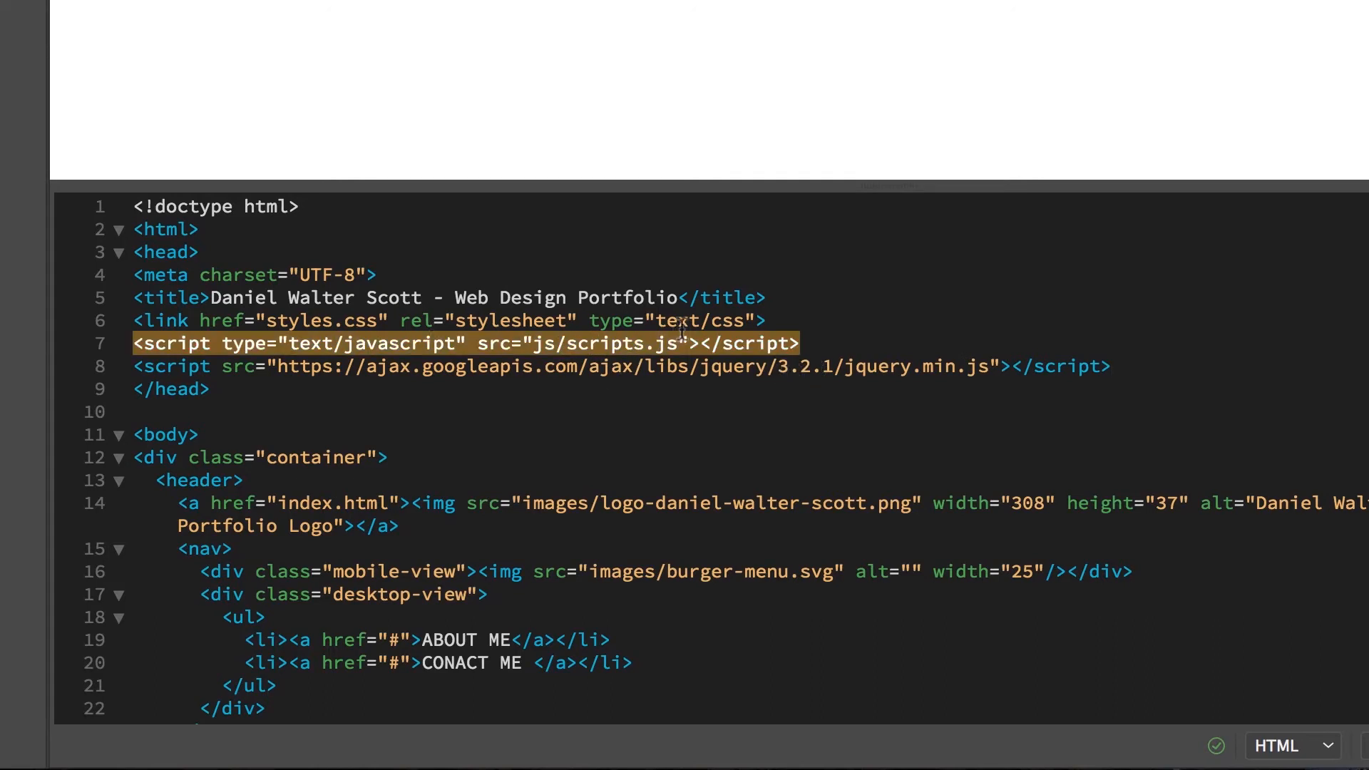
click(381, 319)
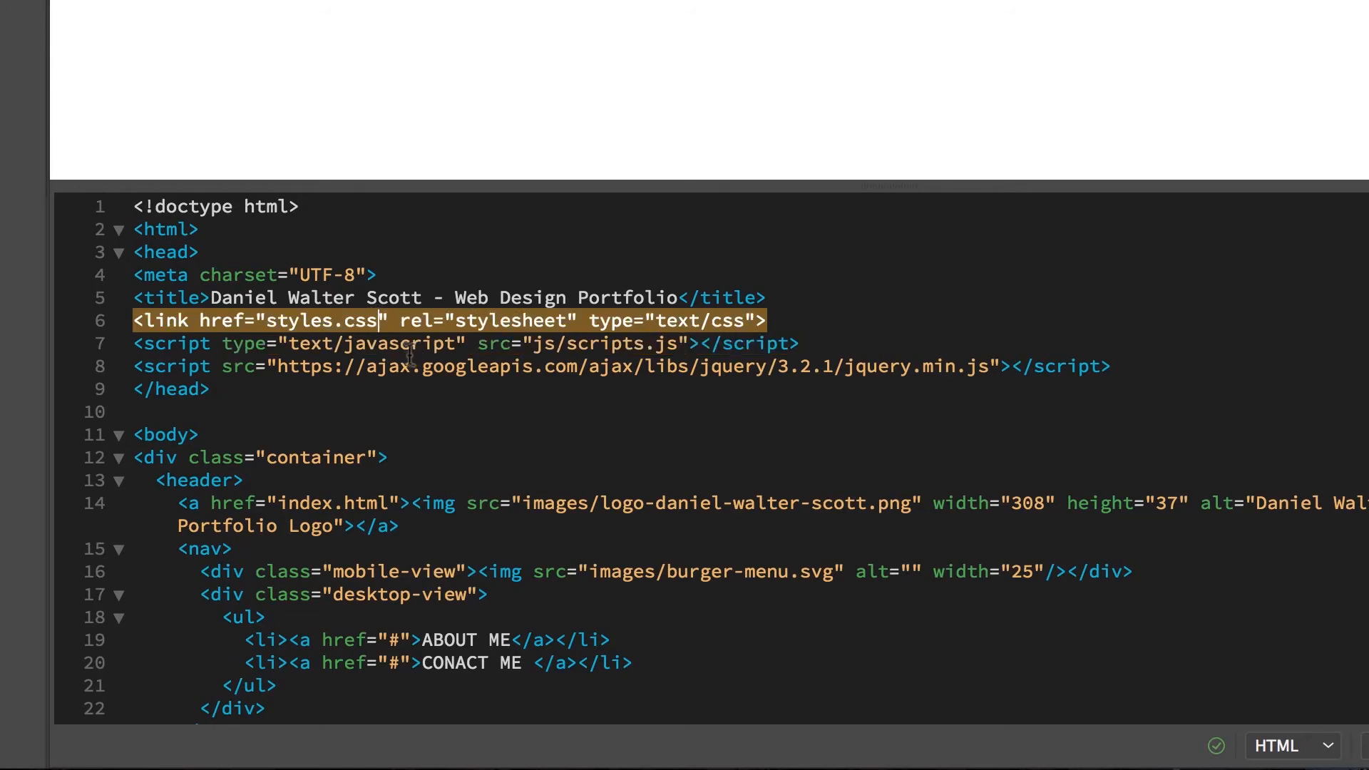
Highlight the Google CDN address and the full jQuery library line in the head.
click(540, 367)
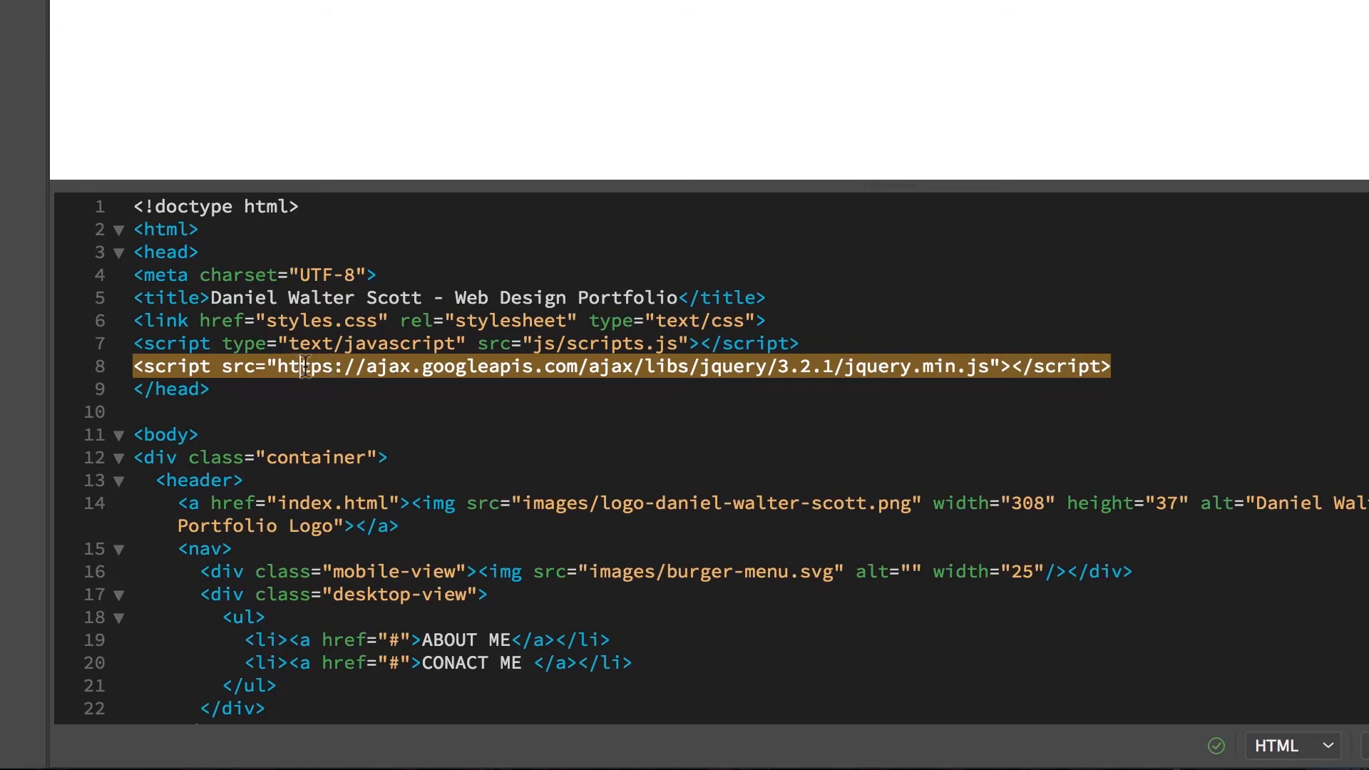
drag(302, 366, 416, 364)
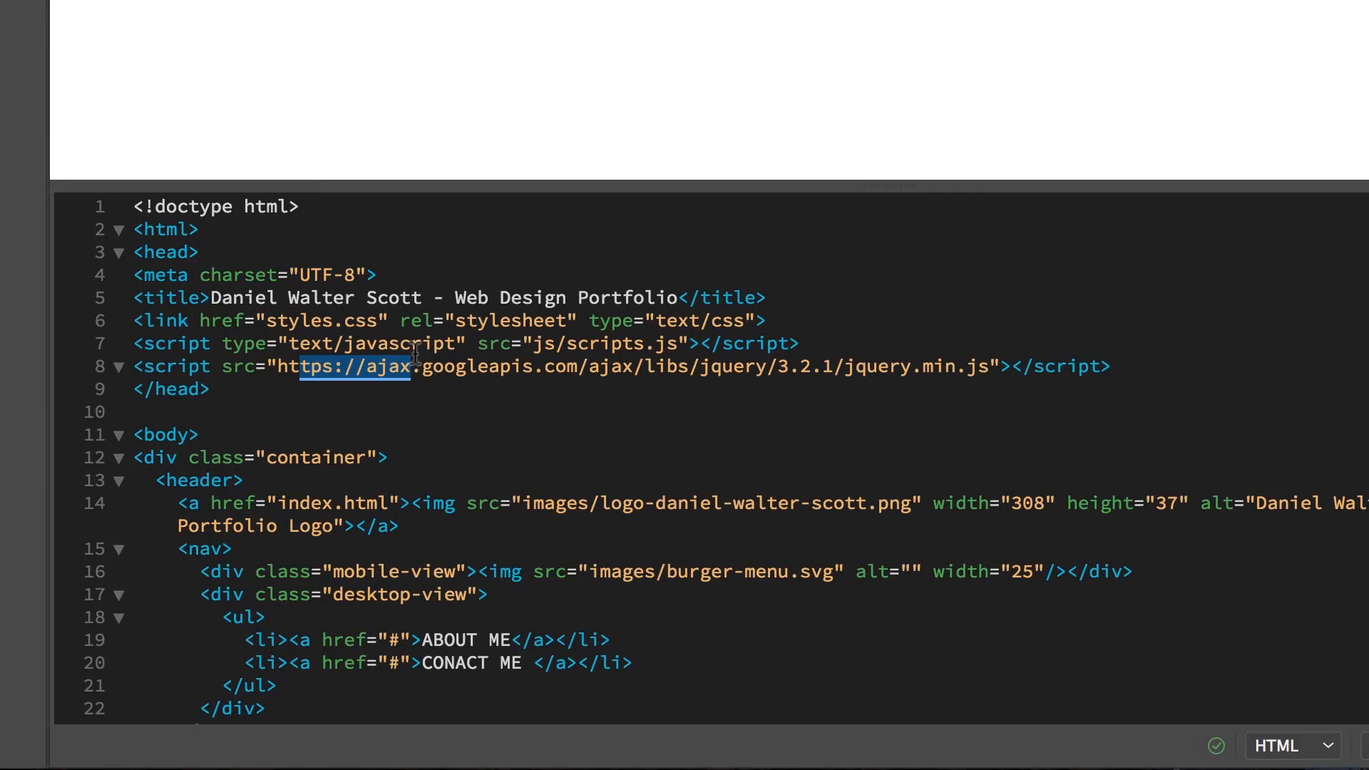
click(477, 366)
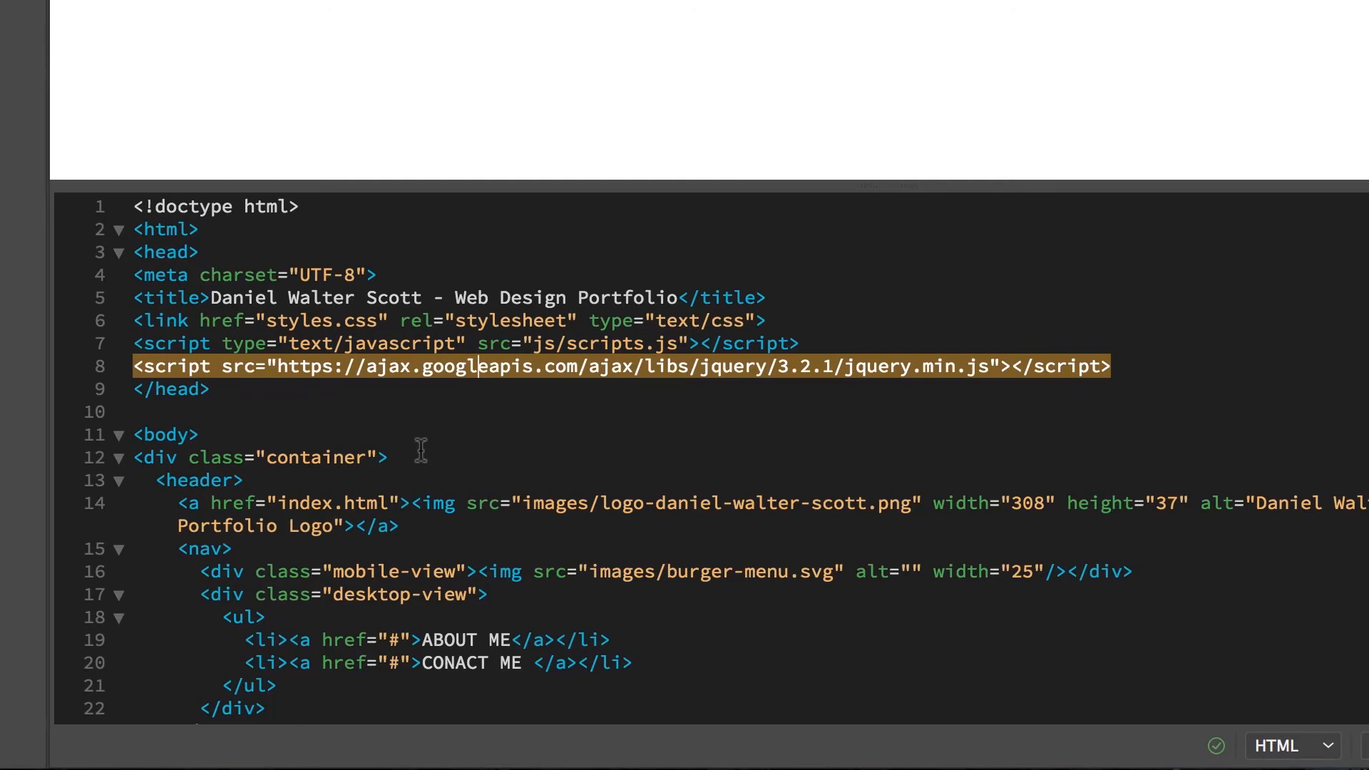
triple_click(343, 366)
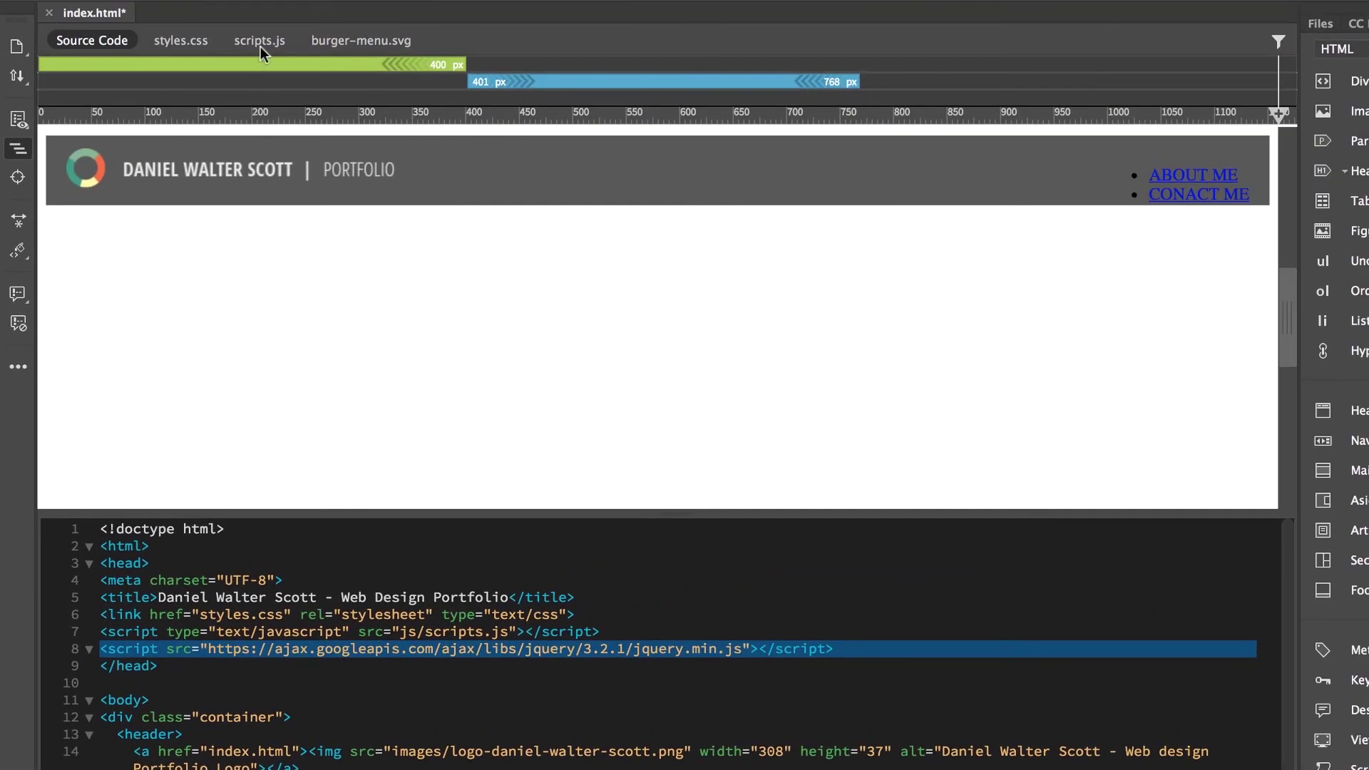
On line 2 of scripts.js write jQuery(document).ready( using code hints.
click(260, 40)
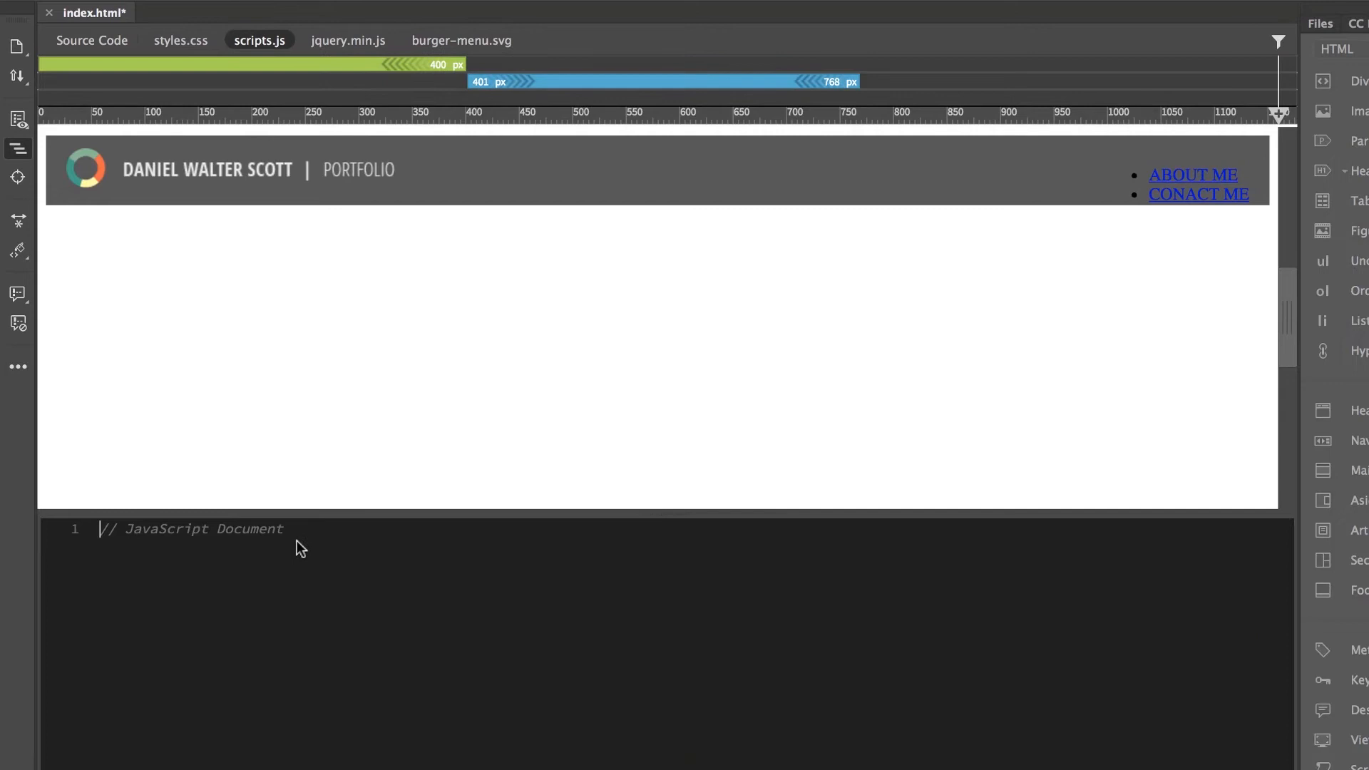
key(Return)
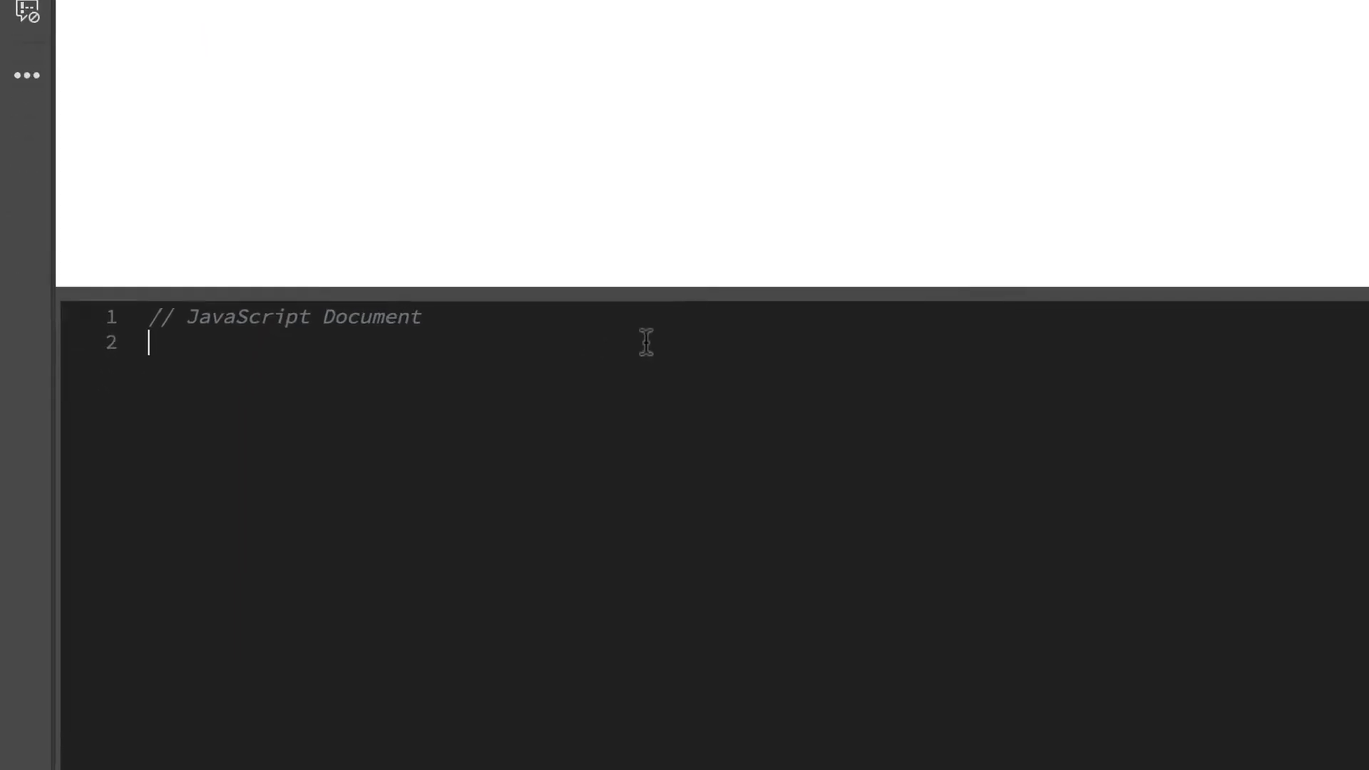
text(jq)
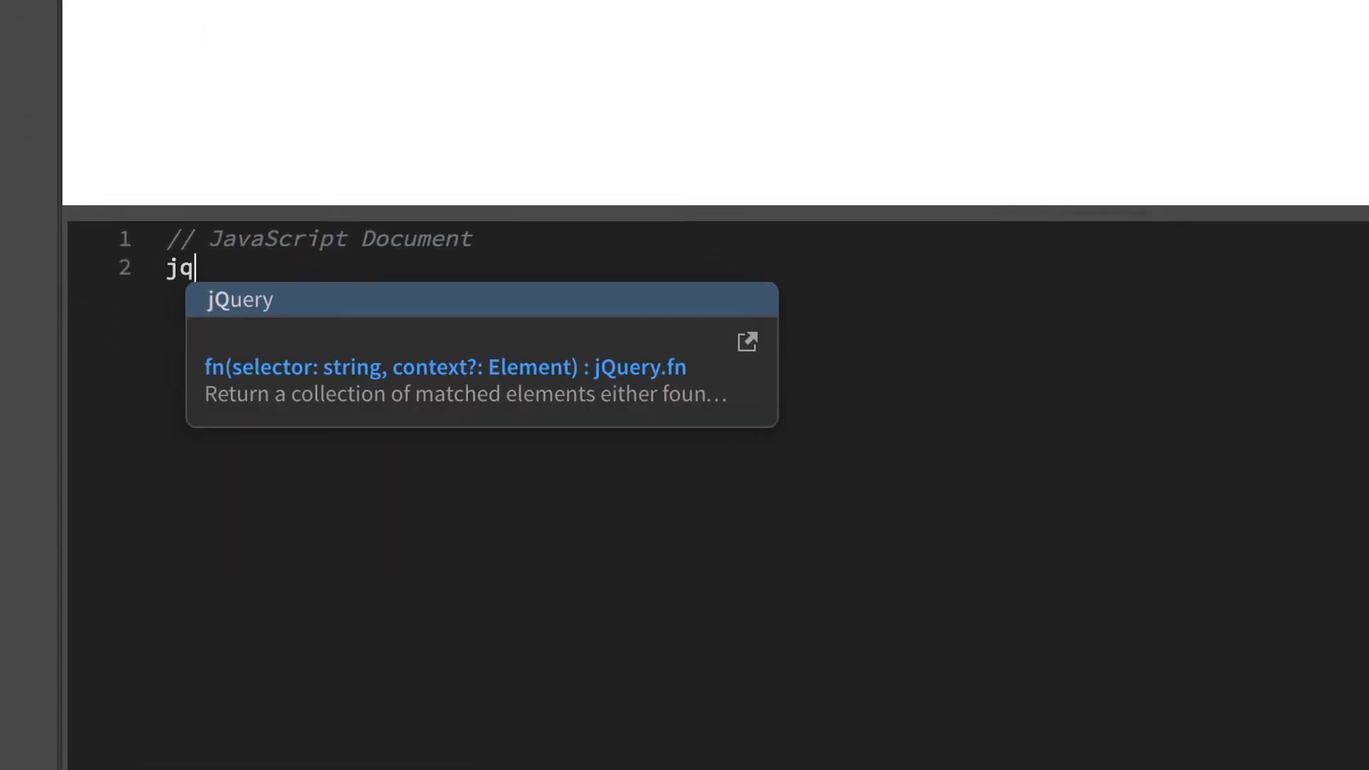
key(Return)
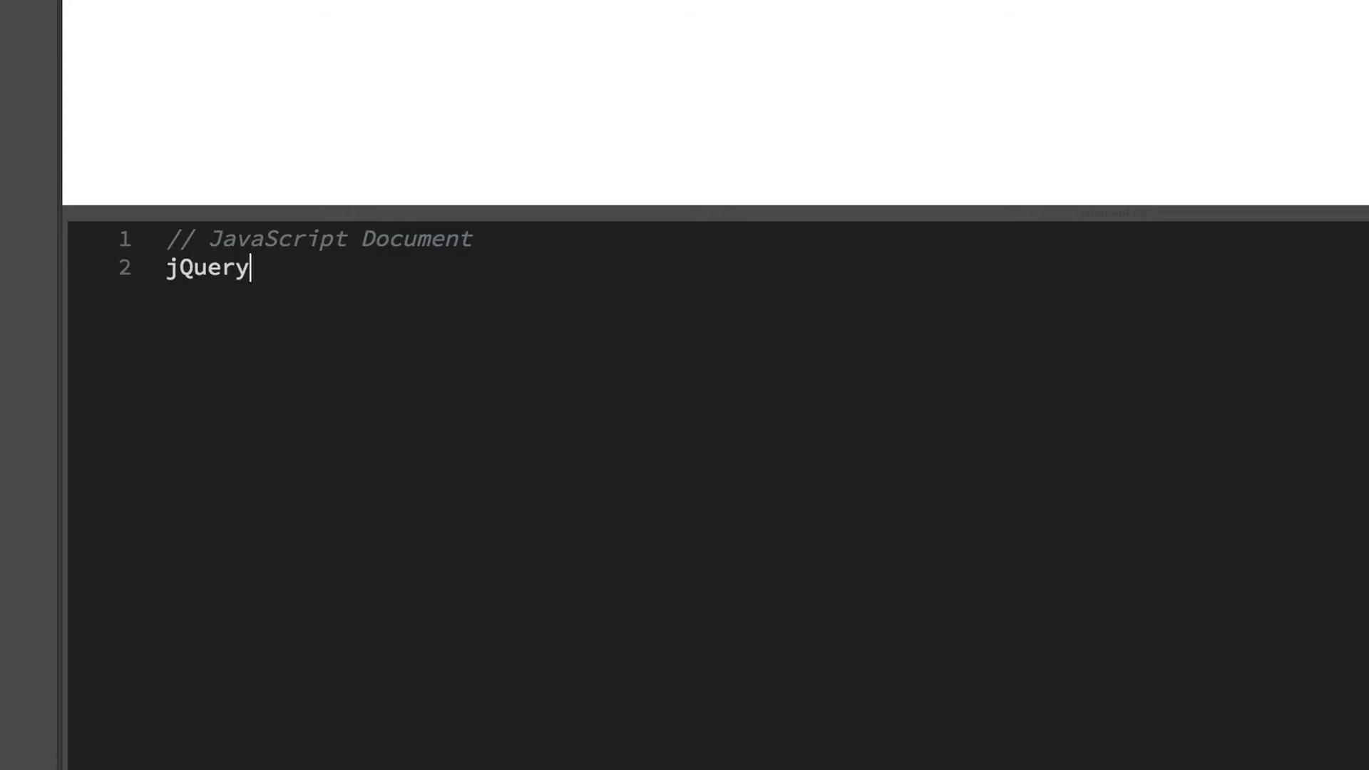
text(()
text(doc)
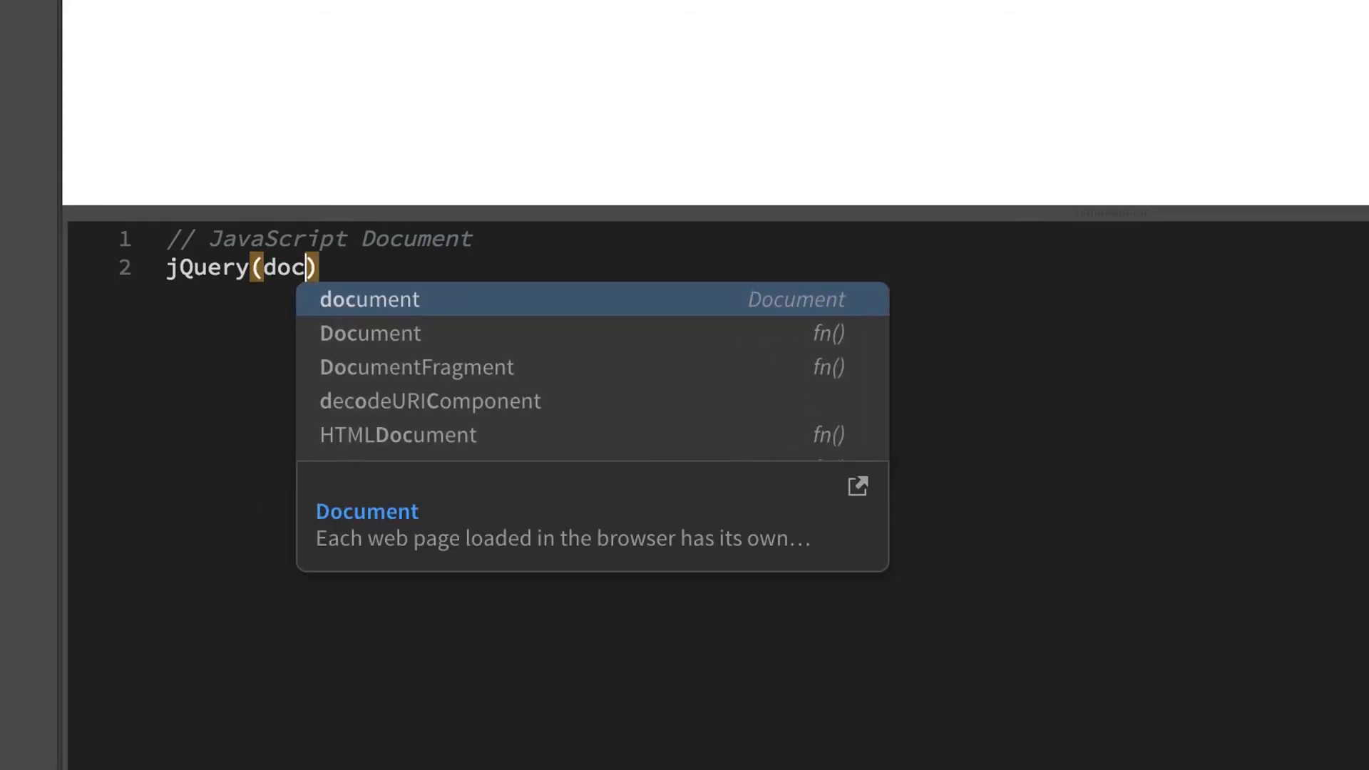
key(Return)
key(Right)
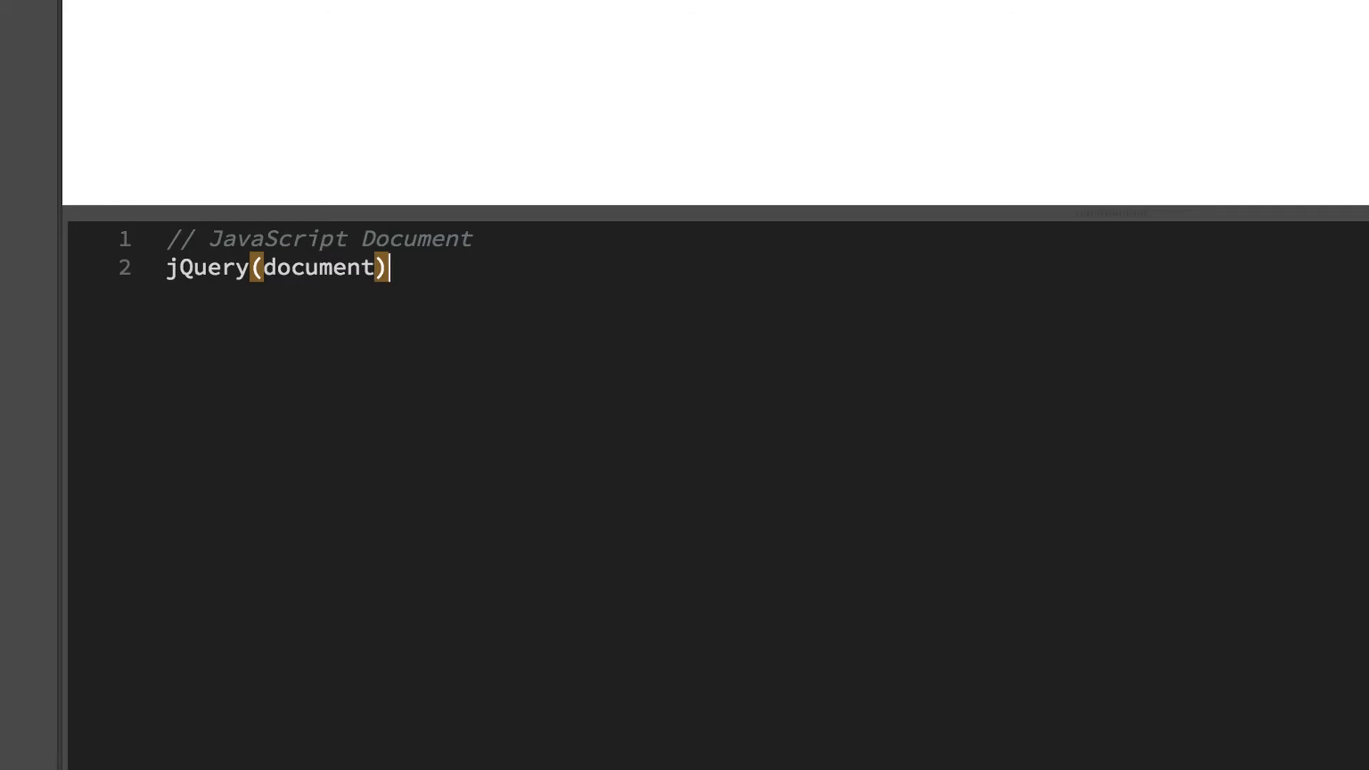
text(.red)
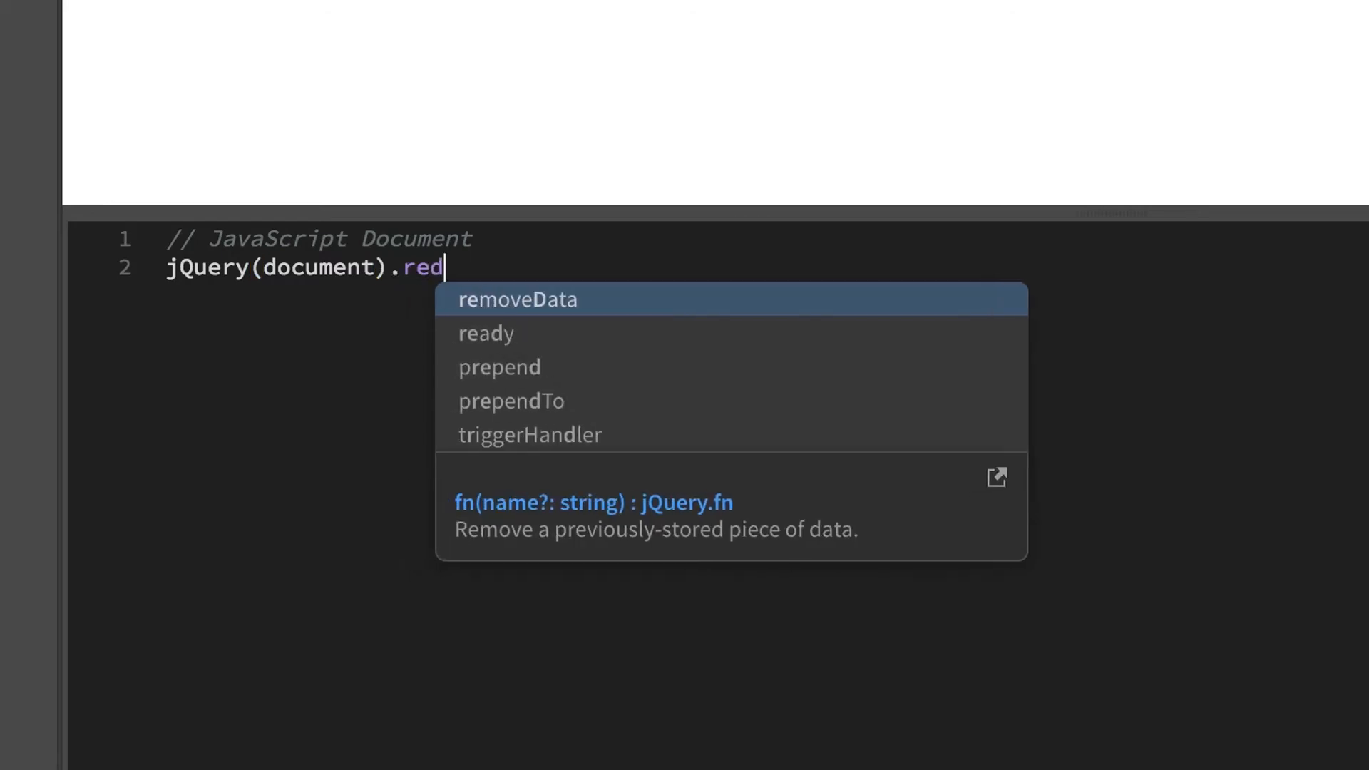
key(Down)
key(Return)
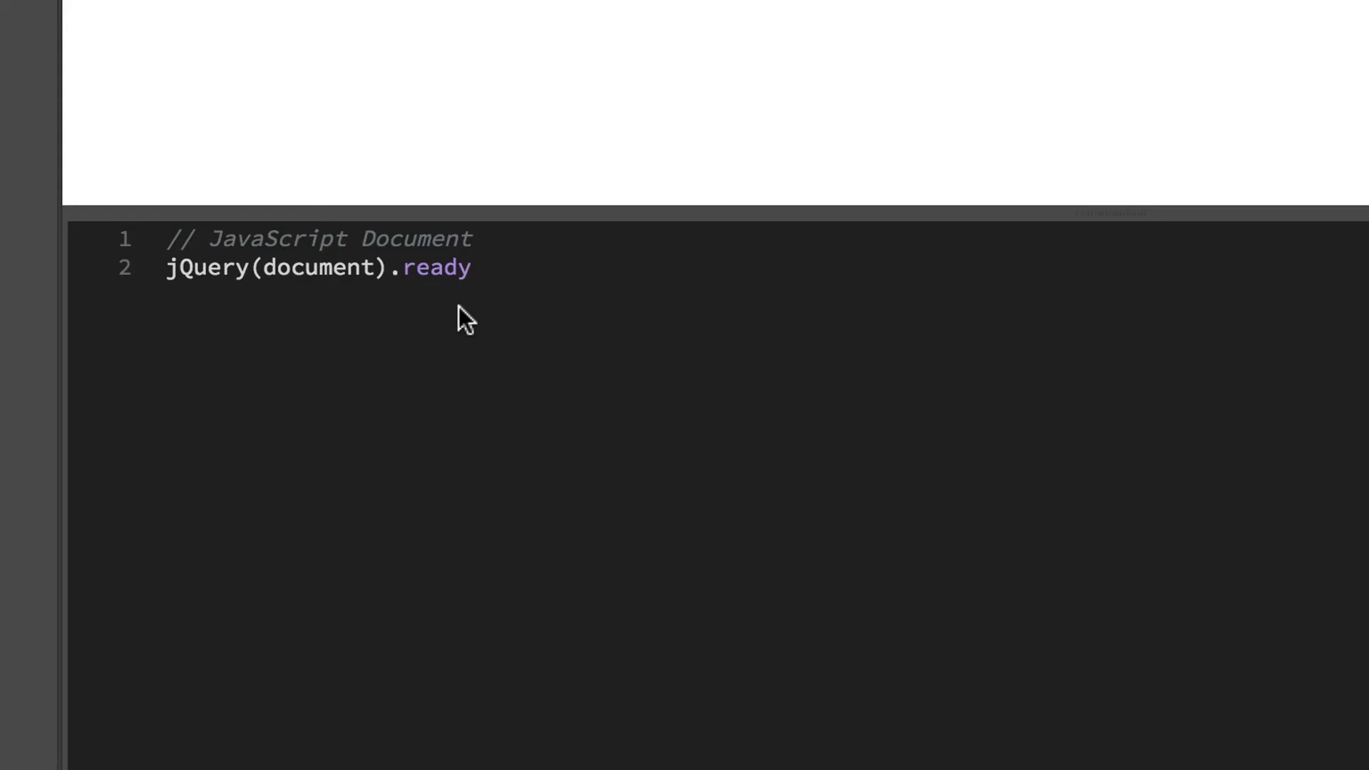
text((do)
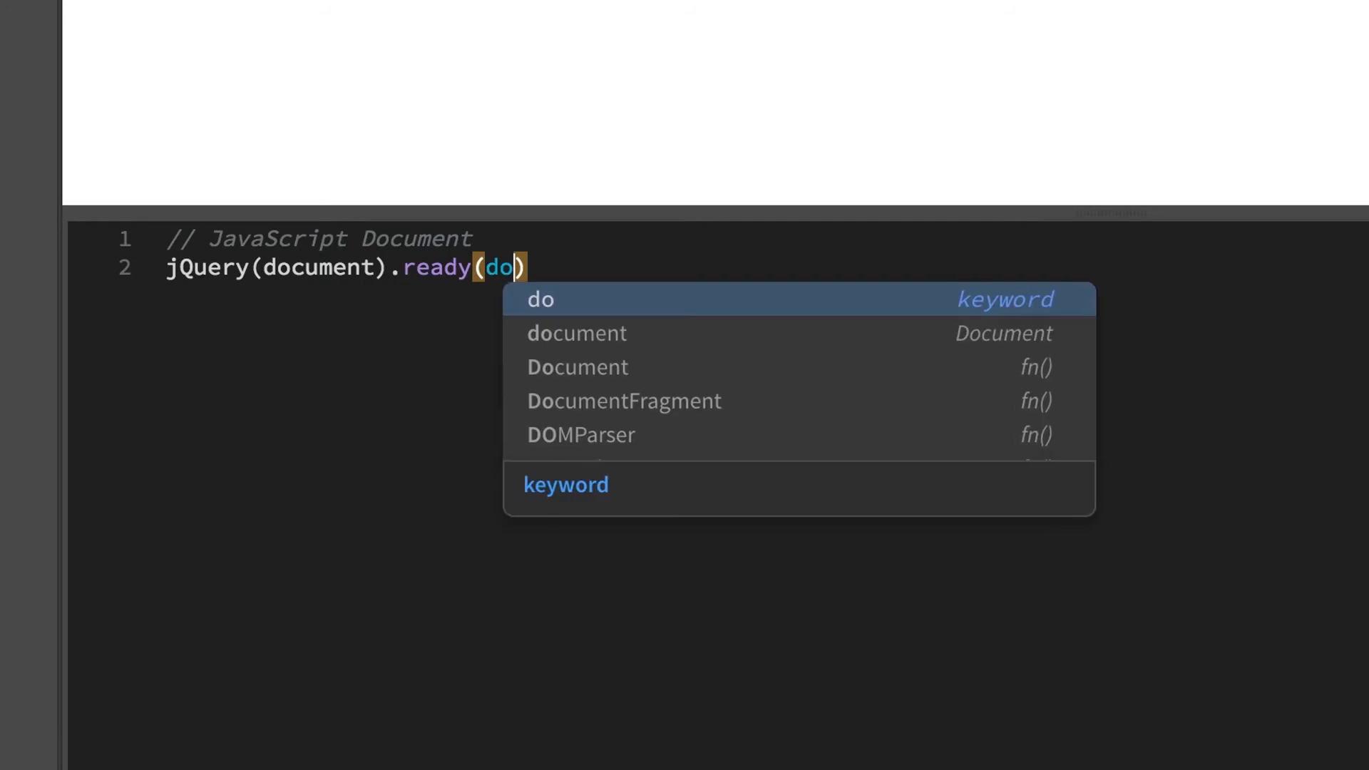
text(somet)
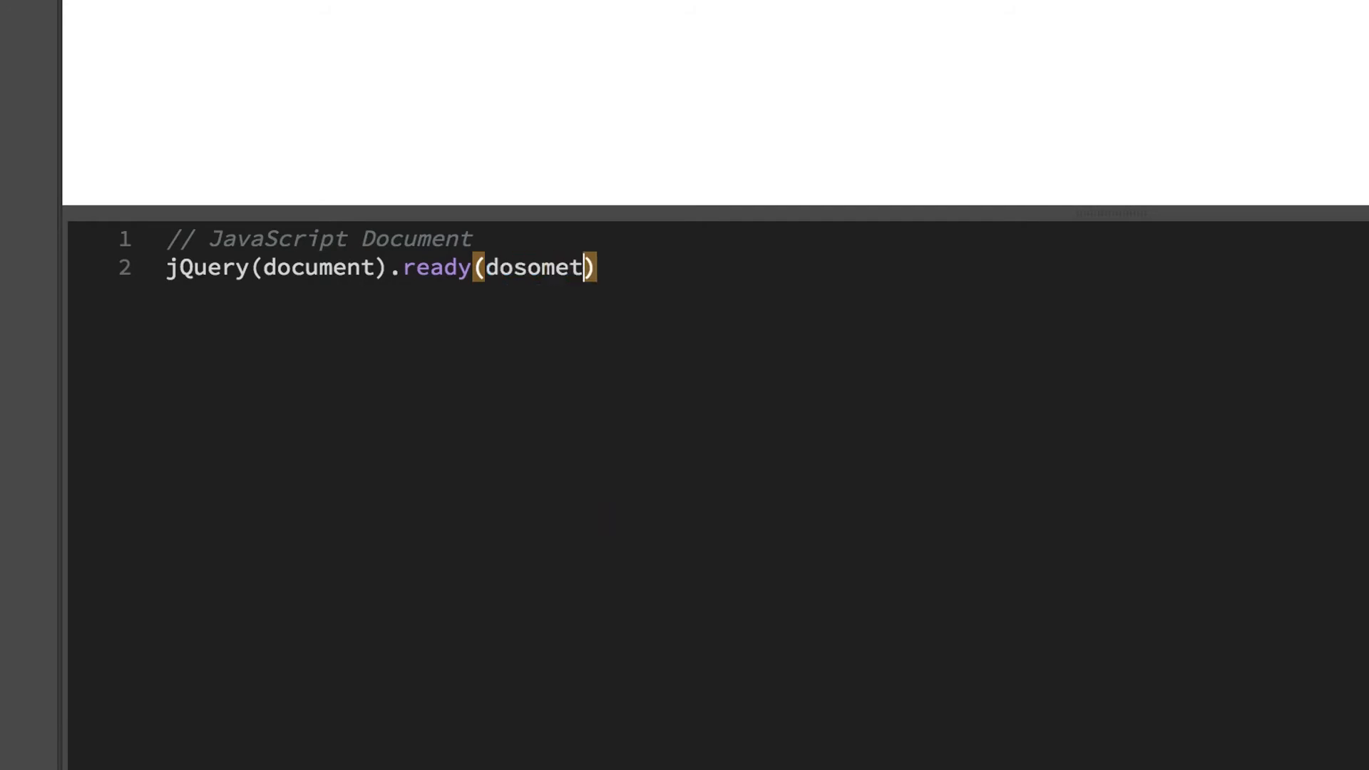
text(hingple)
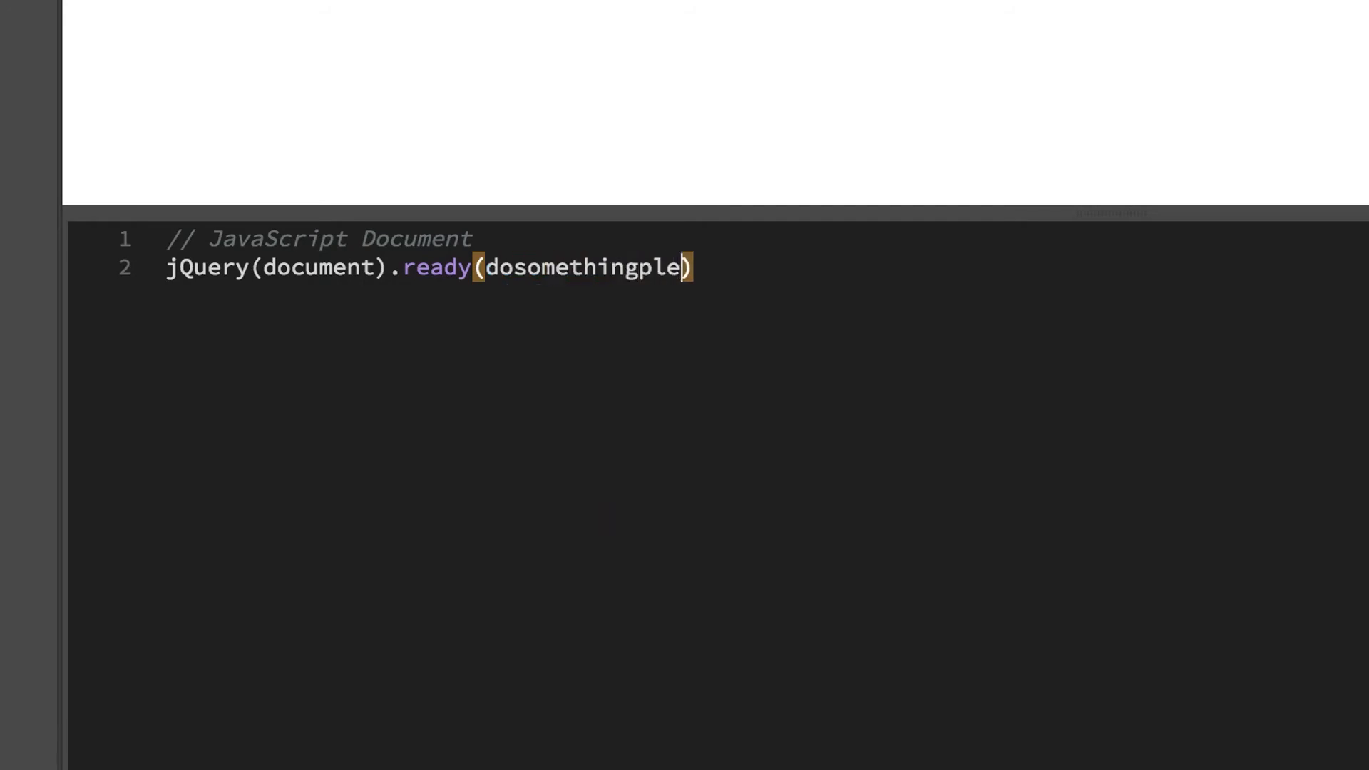
text(ase)
Replace the placeholder with function(){} inside ready, completing the wrapper.
double_click(599, 267)
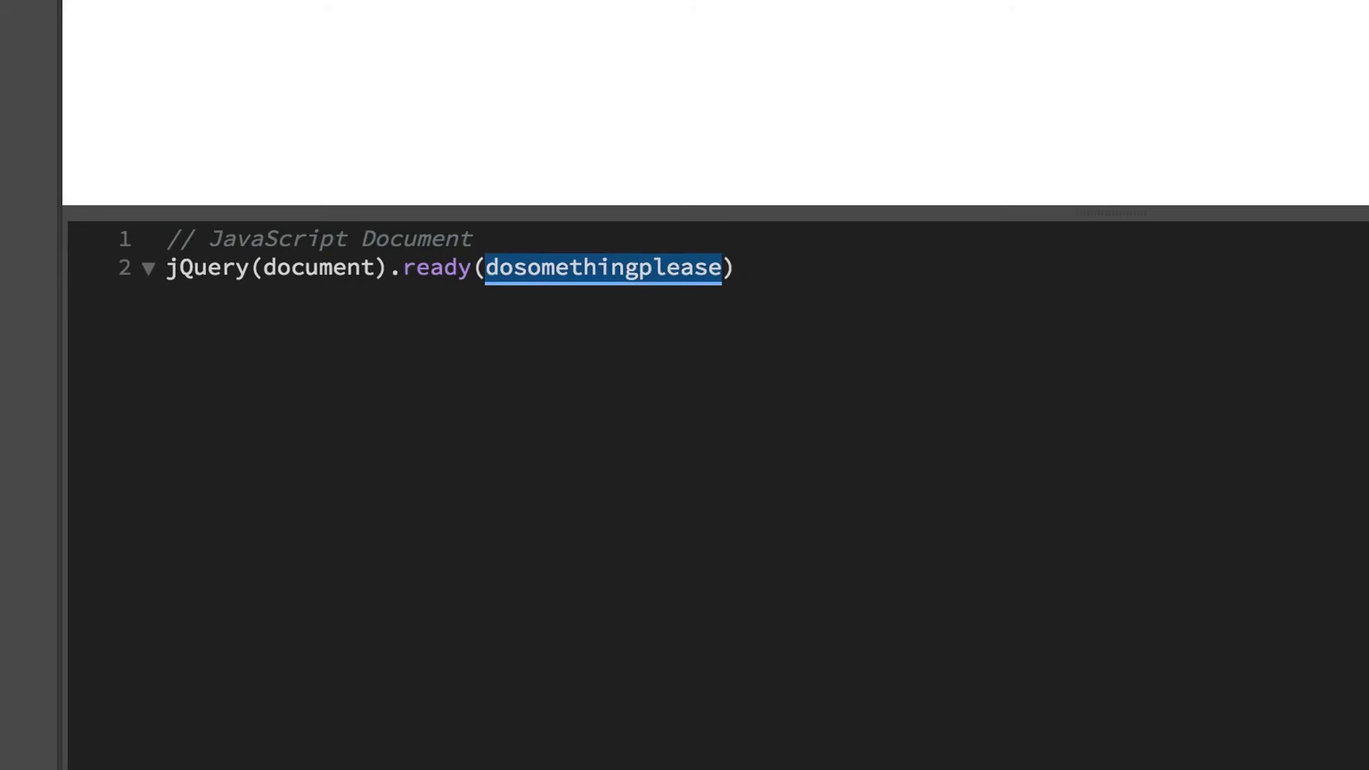
text(fu)
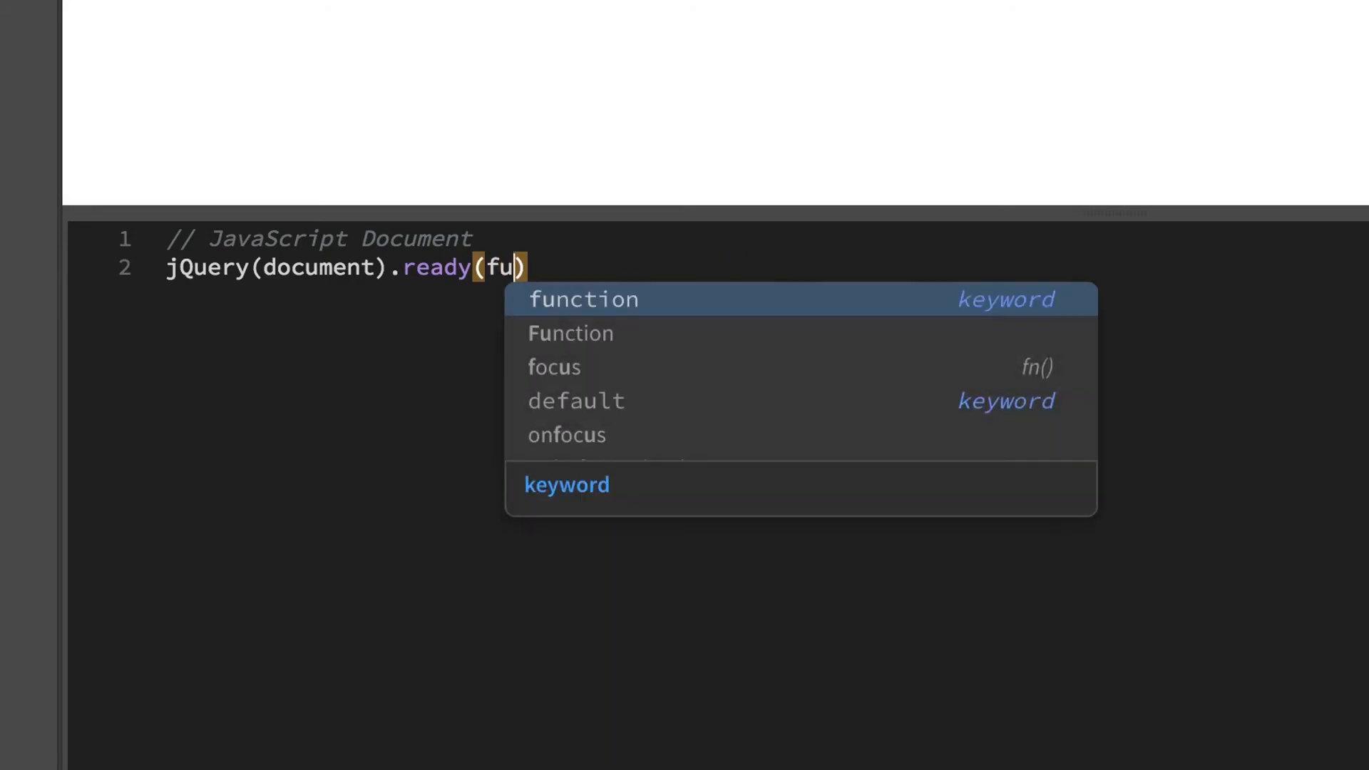
key(Tab)
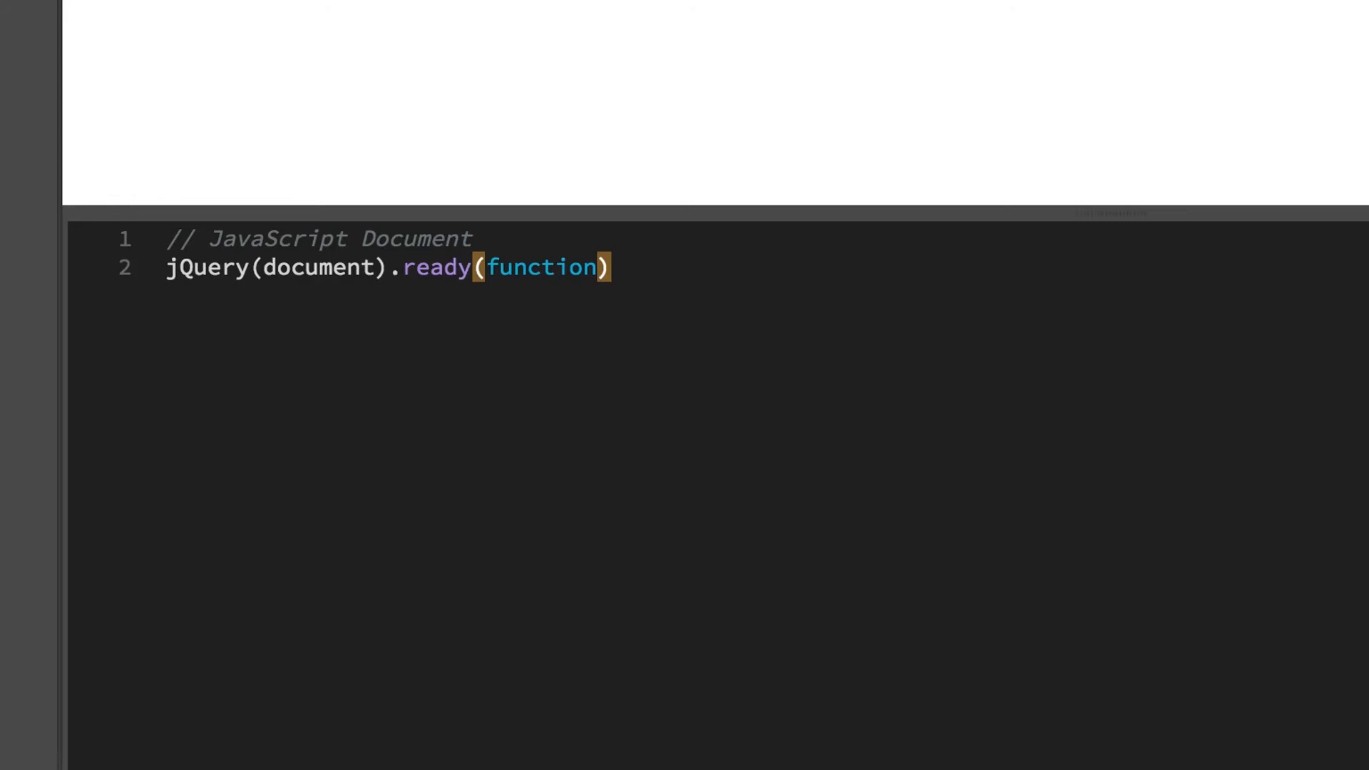
text(())
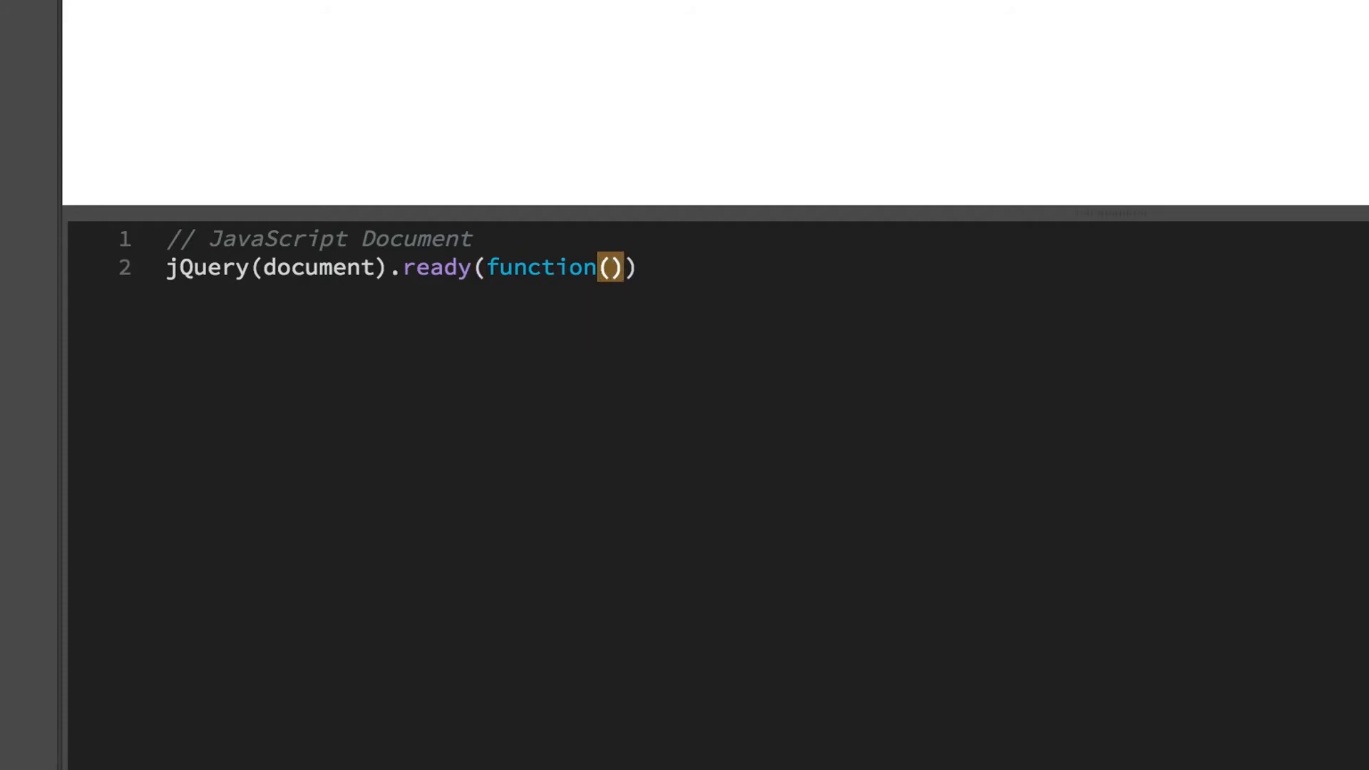
text({})
key(Right)
key(End)
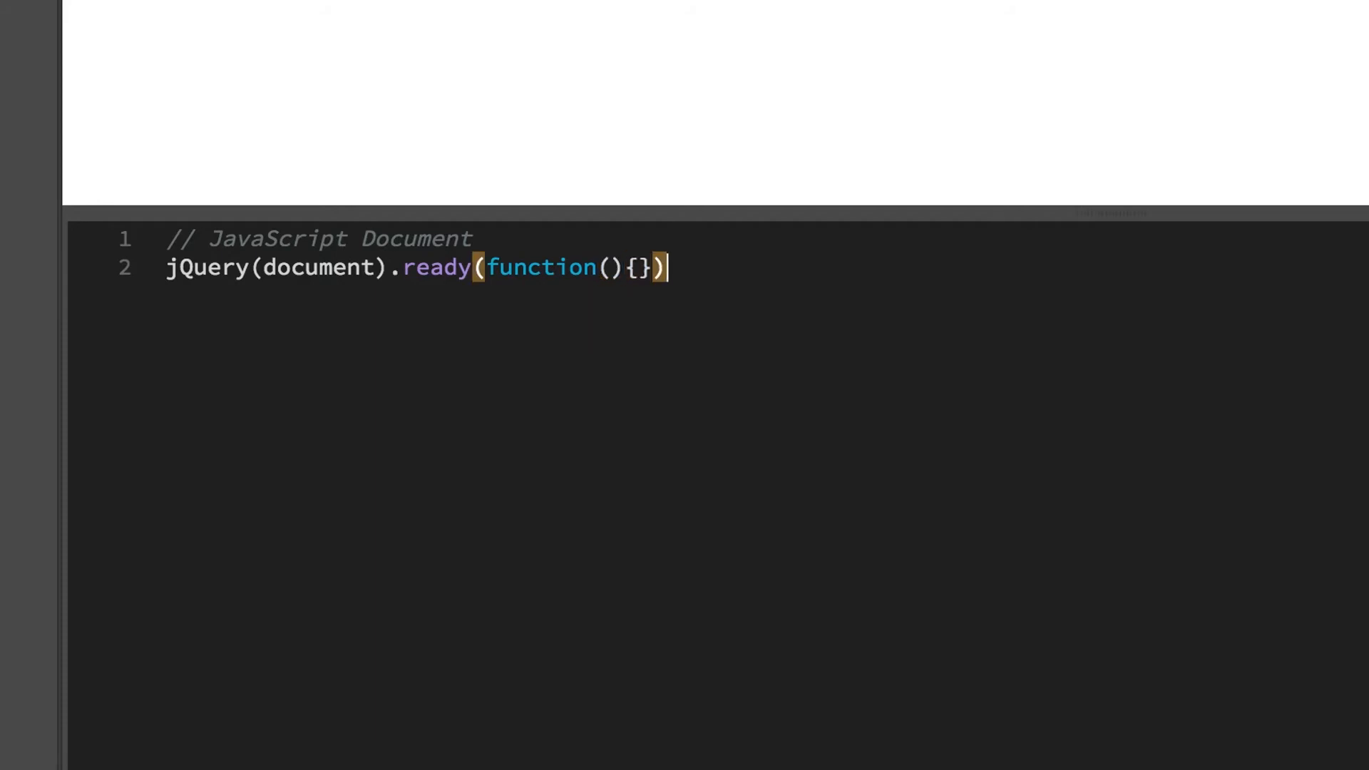
text(;)
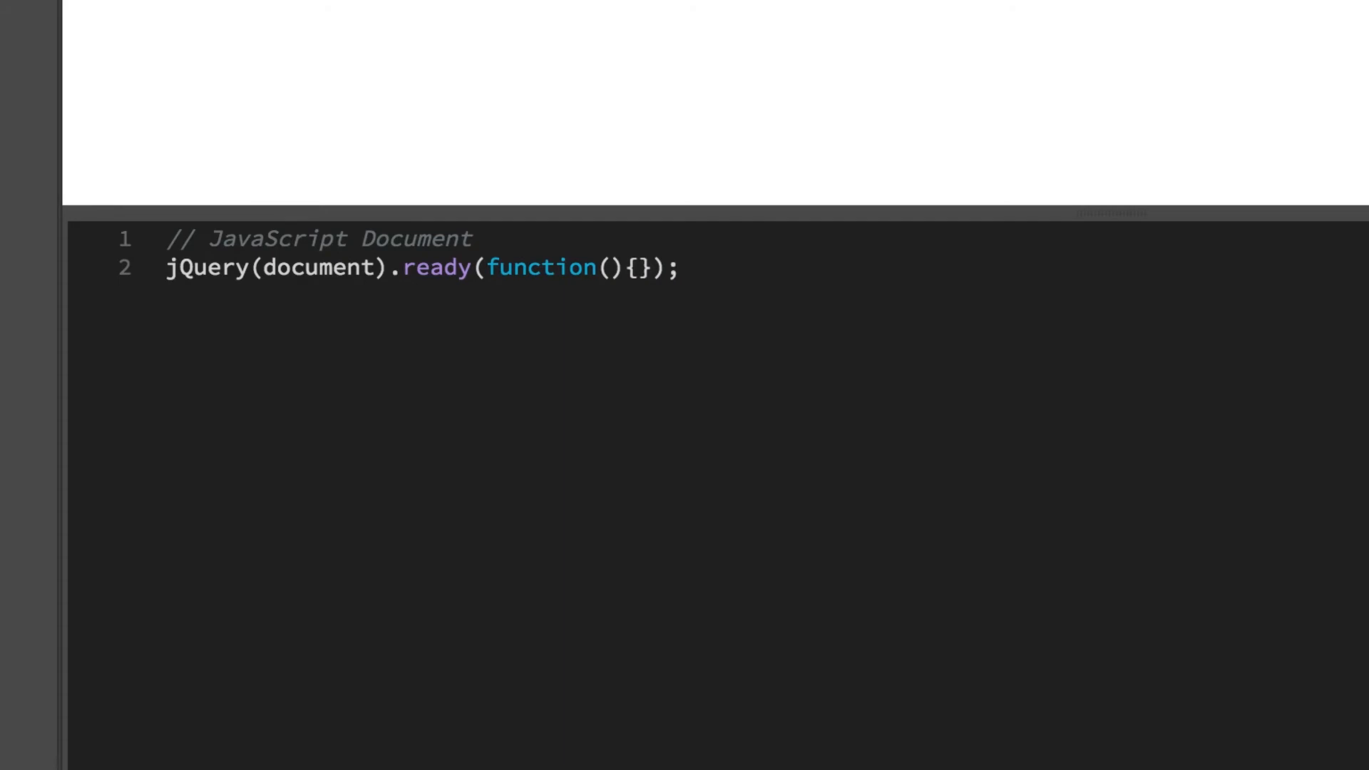
click(604, 268)
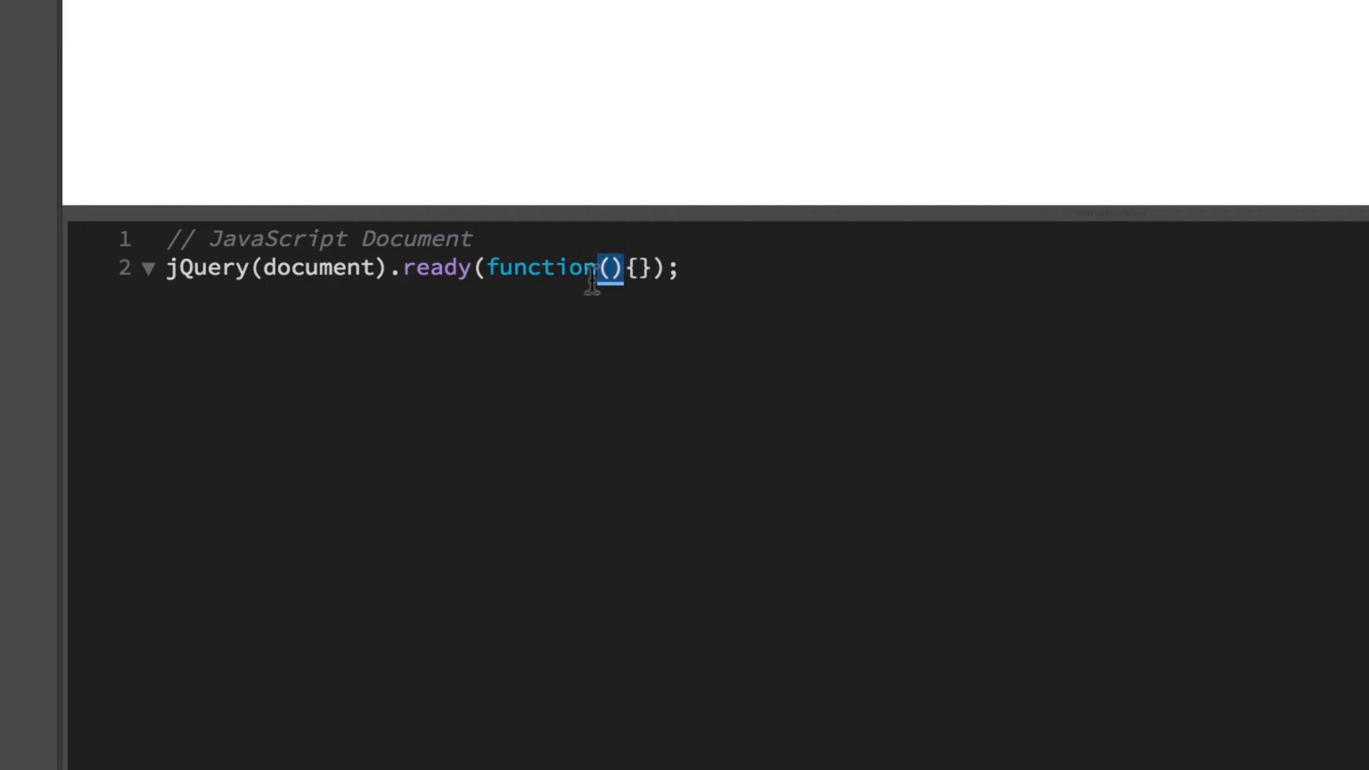
click(627, 268)
click(639, 267)
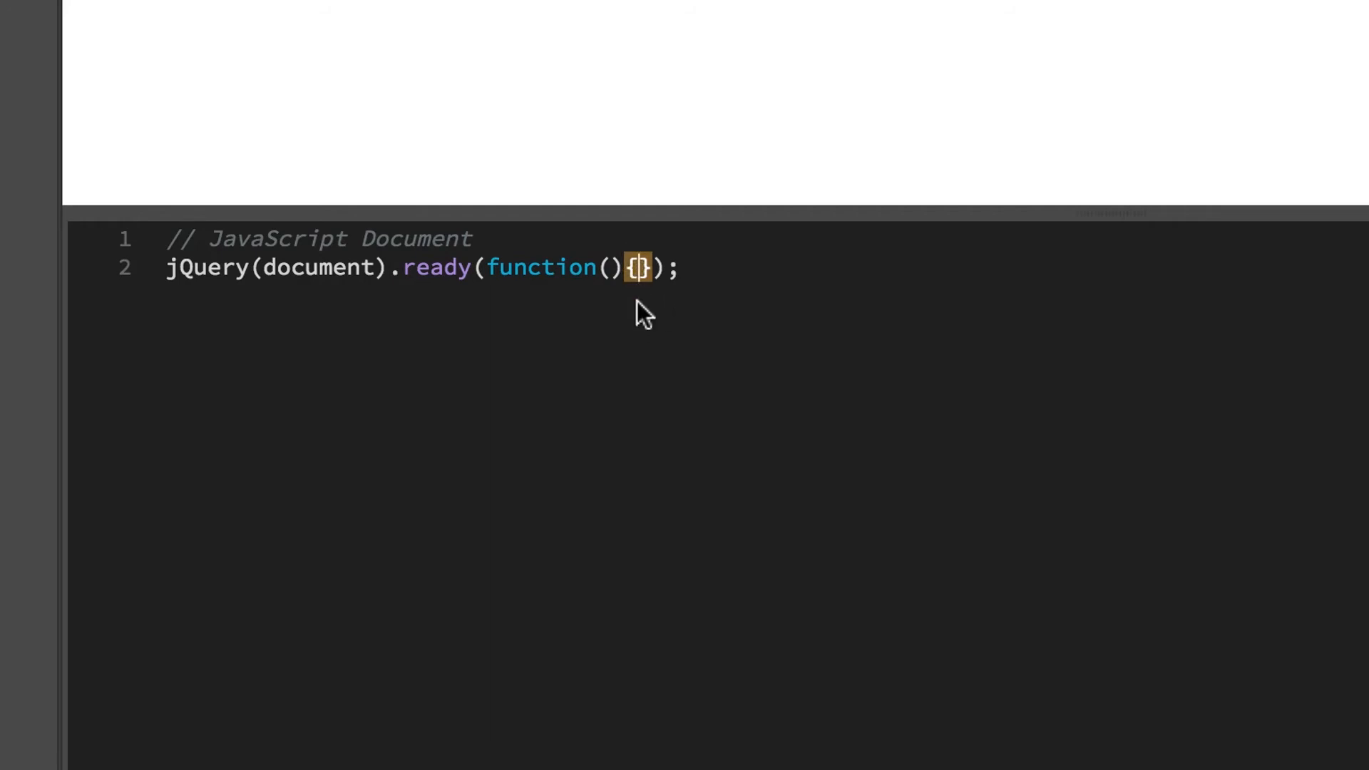
Clear the test text between the braces, leaving an empty jQuery(document).ready(function(){});.
click(686, 268)
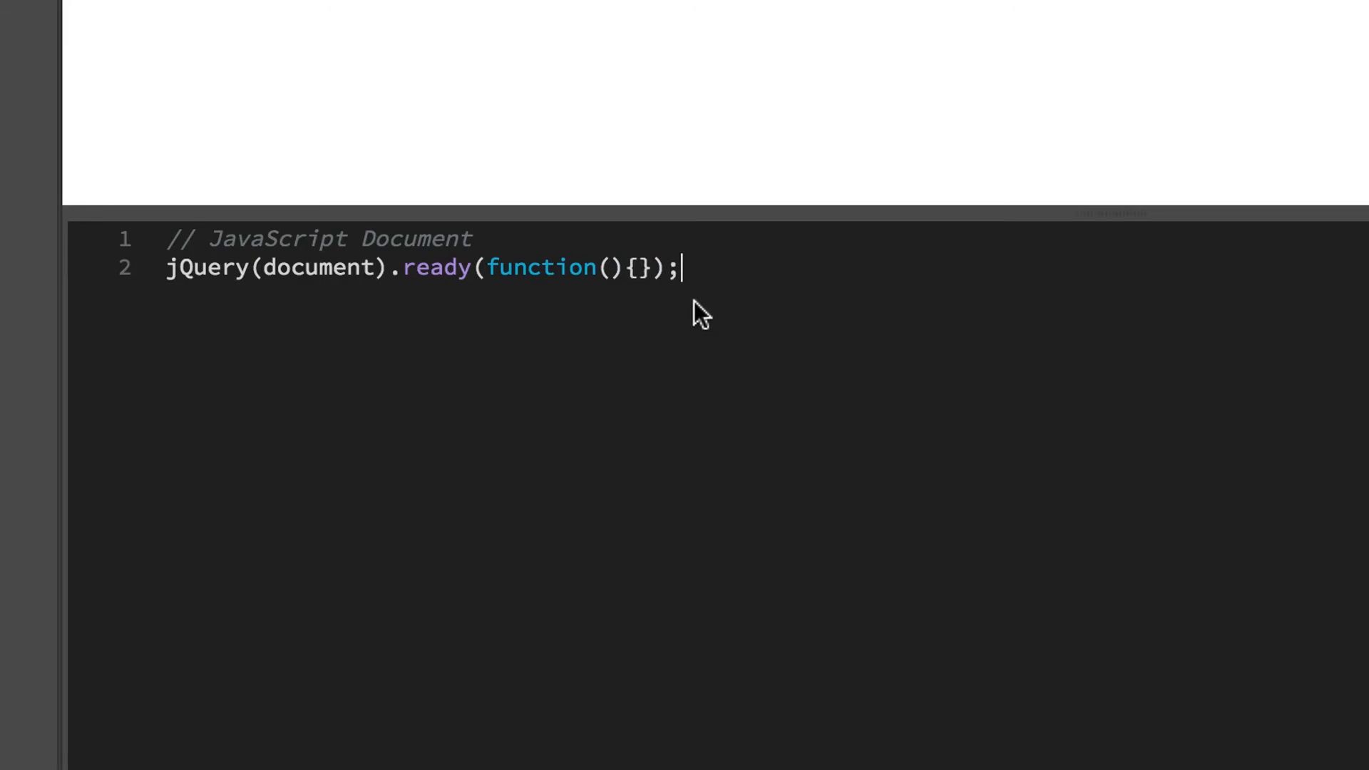
key(Left)
key(Left)
key(Left)
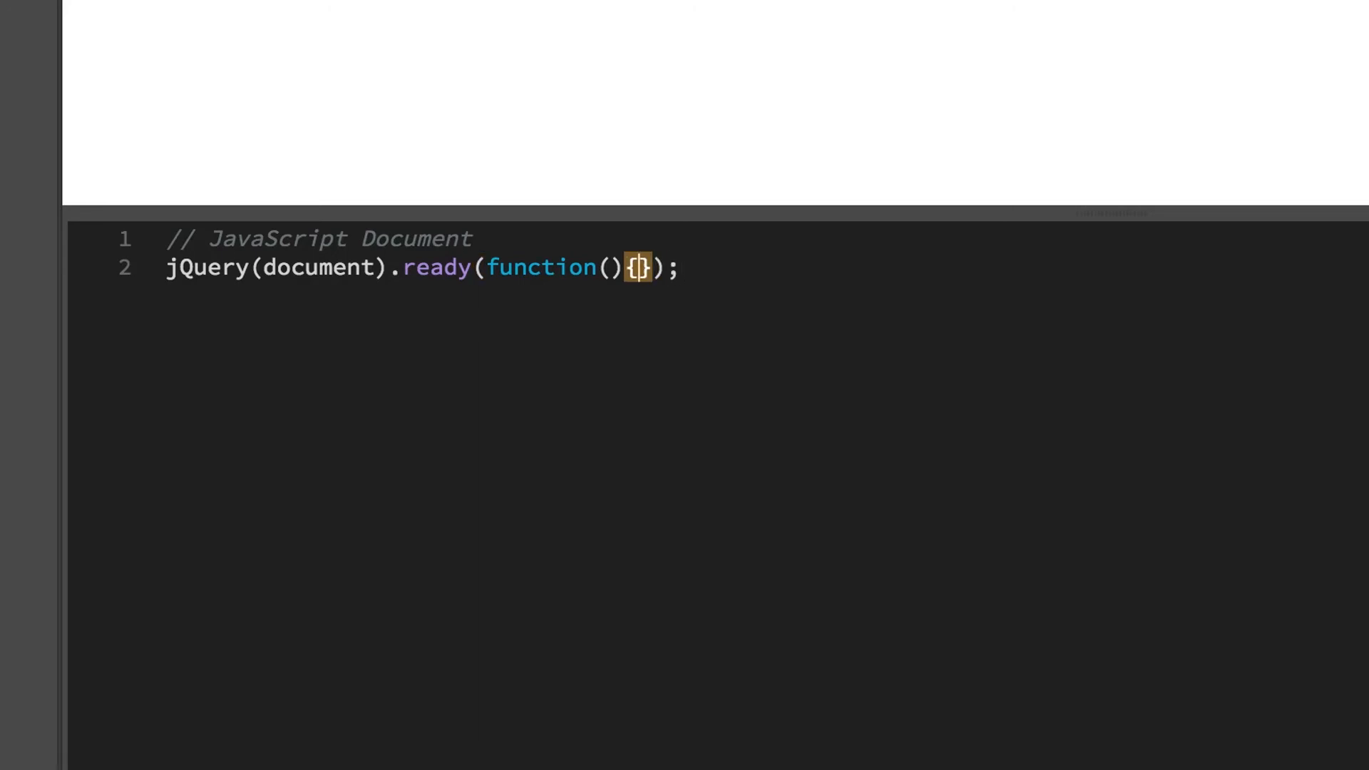
text(;dlkfhjas;ldkjf;laksjdf)
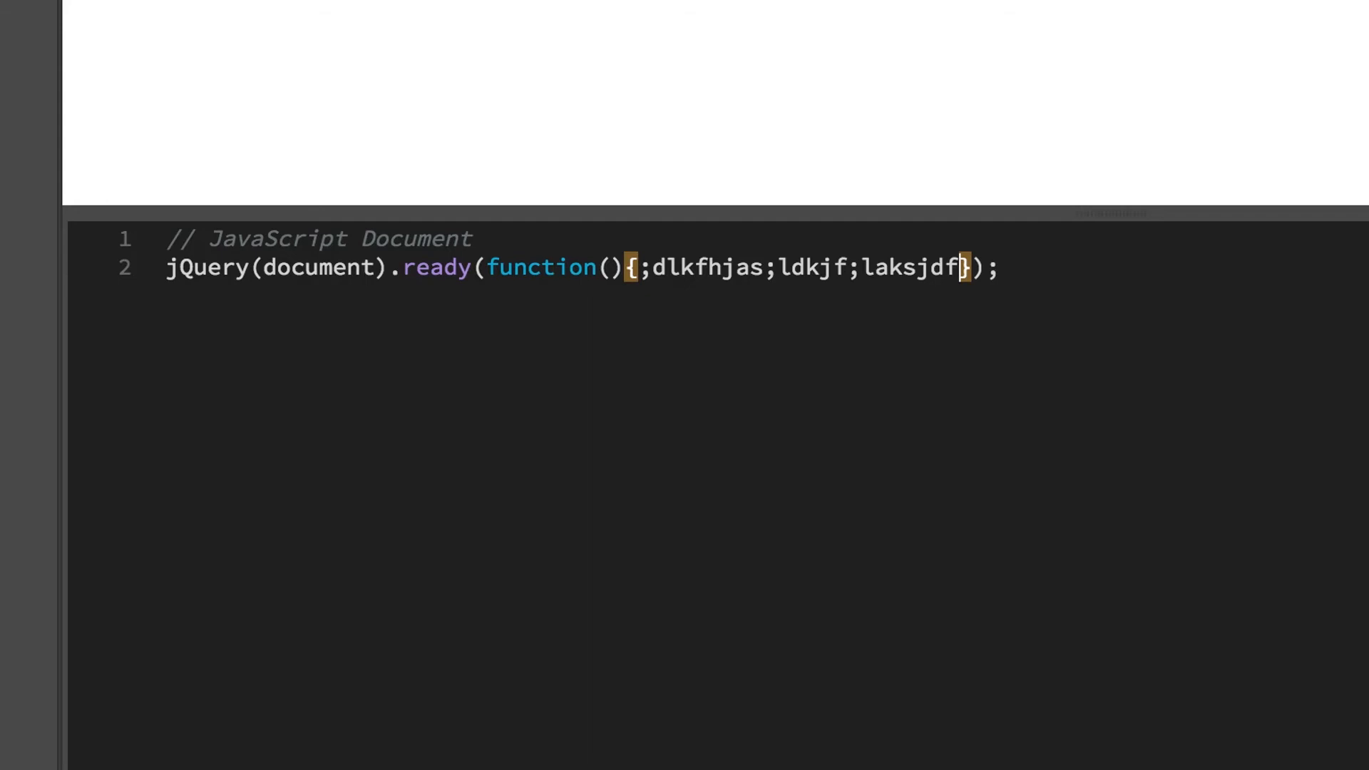
key(ctrl+shift+Left)
key(shift+Left)
key(Delete)
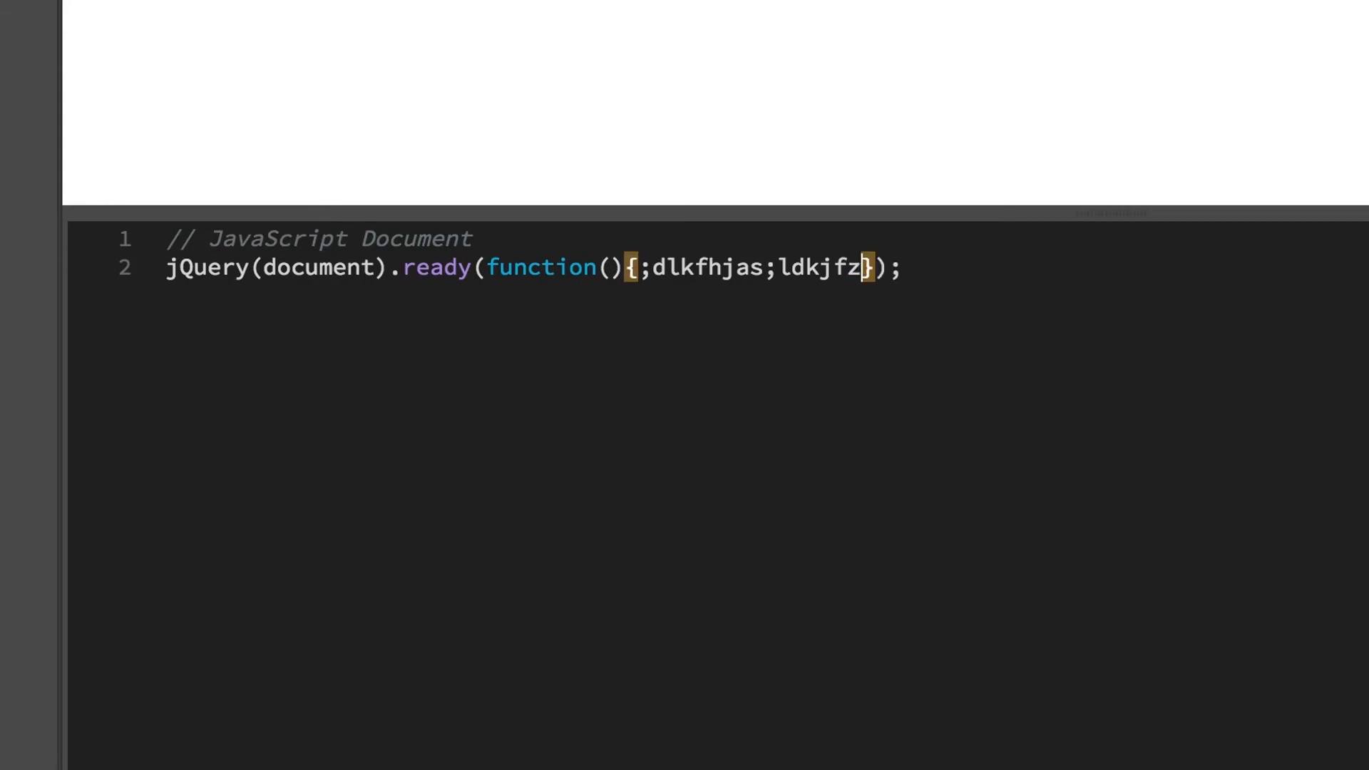
key(ctrl+z)
key(ctrl+z)
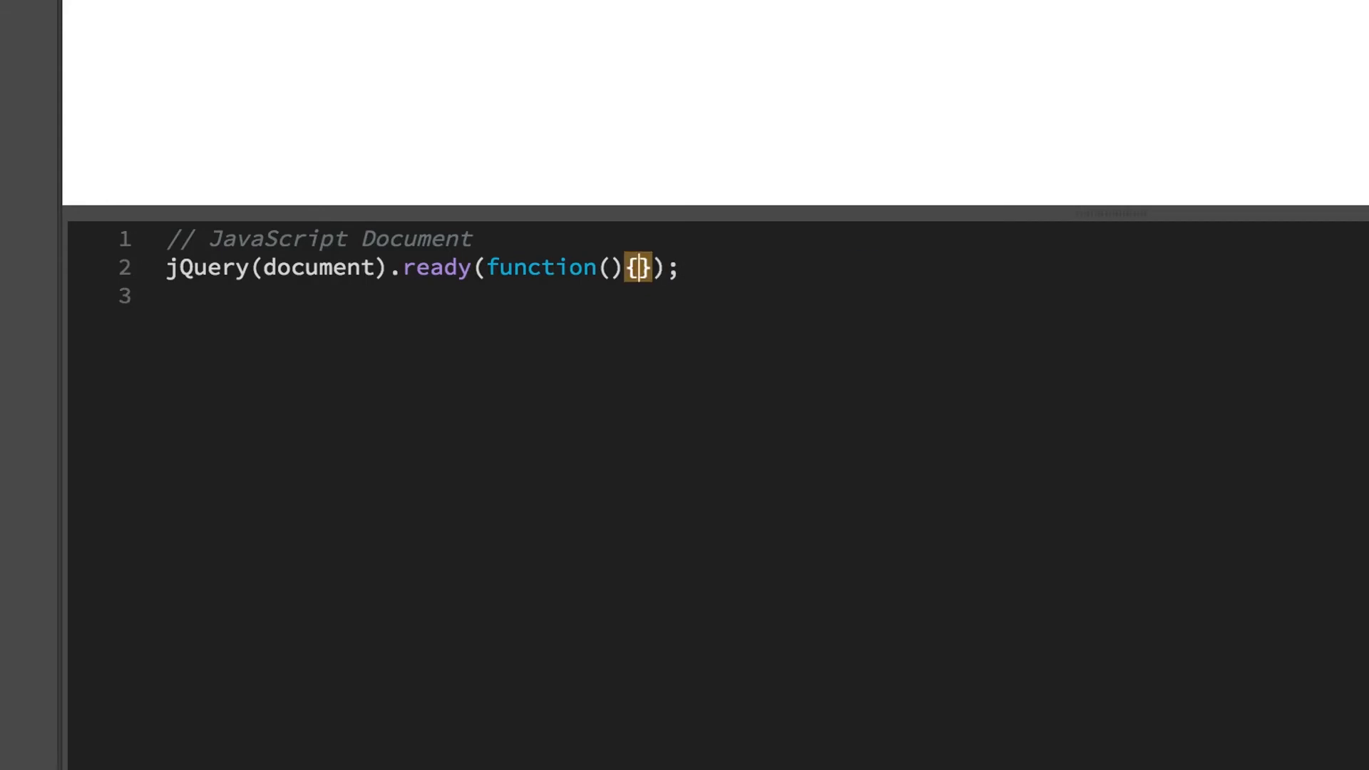
Tidy the ready wrapper braces and clear the stray jQuery word from line 3.
key(Return)
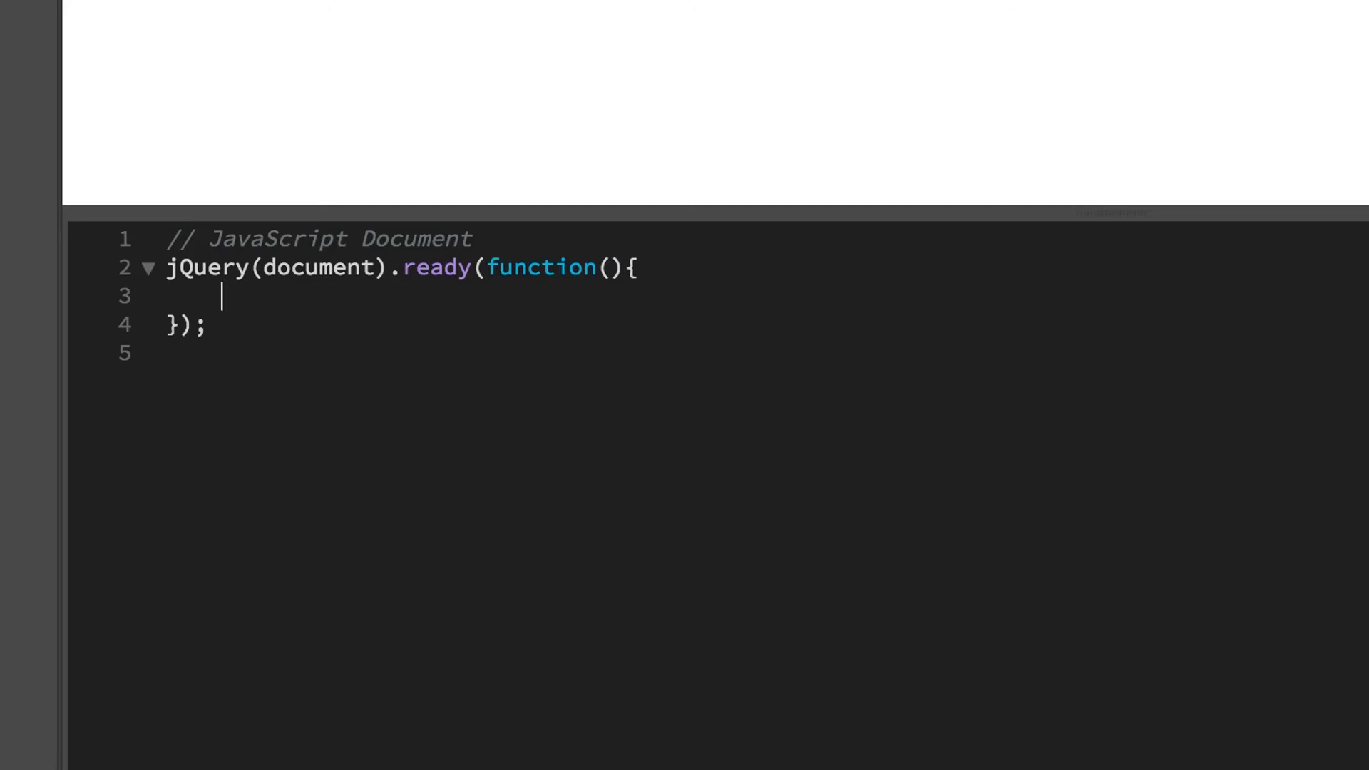
text(j)
key(Return)
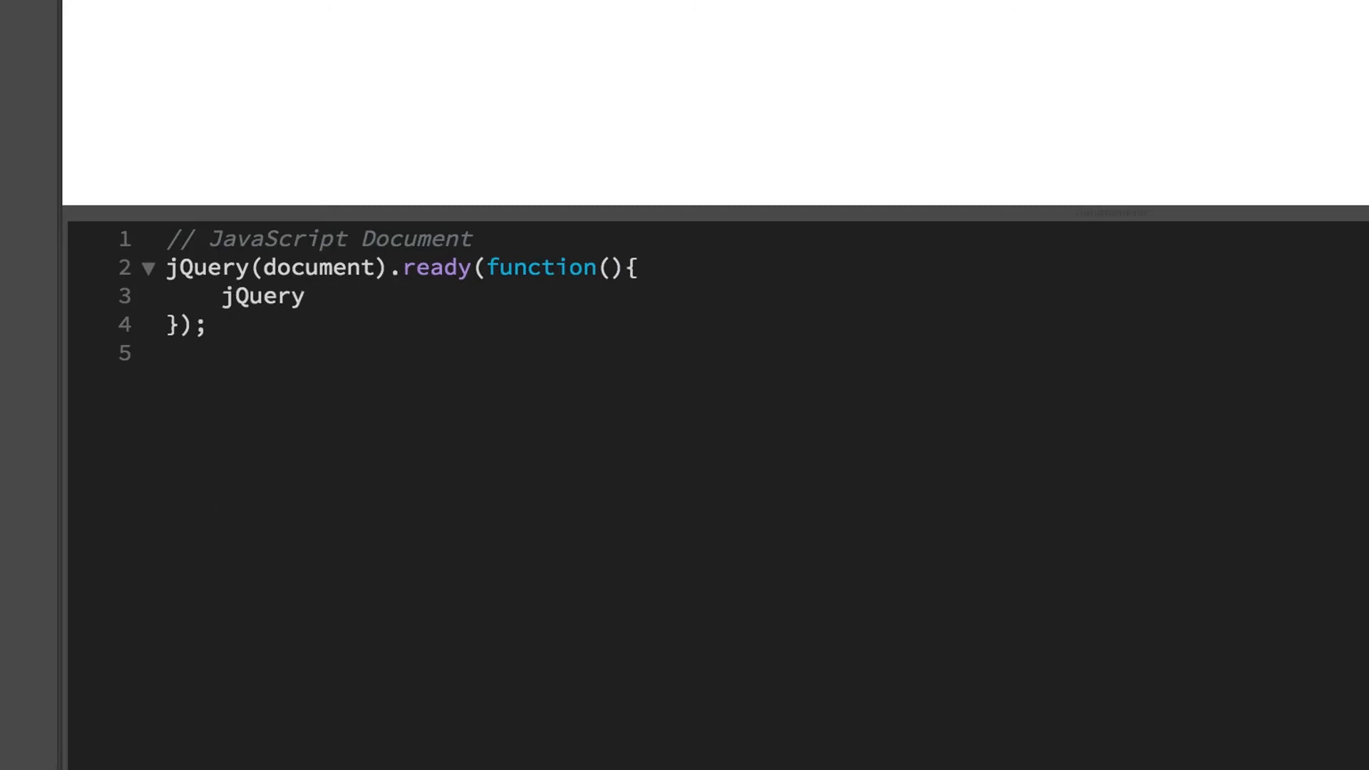
key(BackSpace)
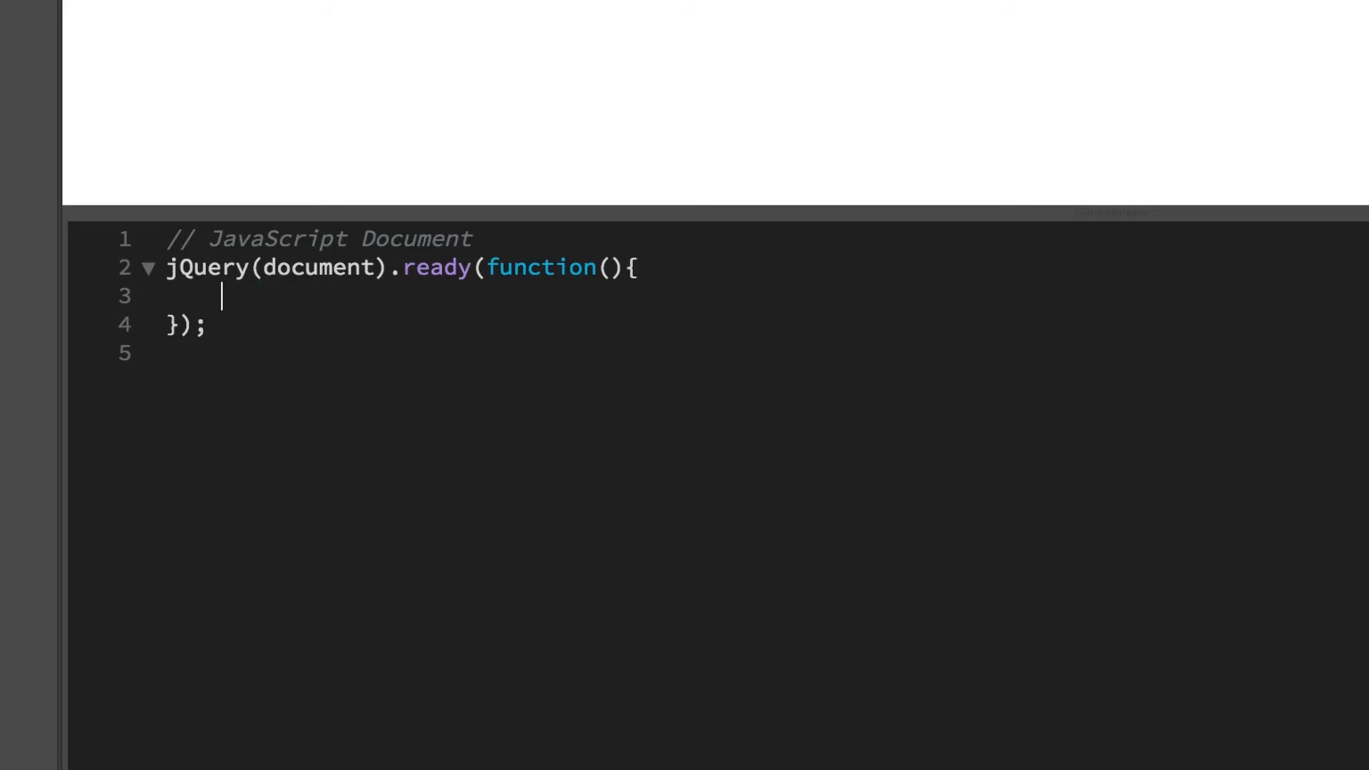
text($)
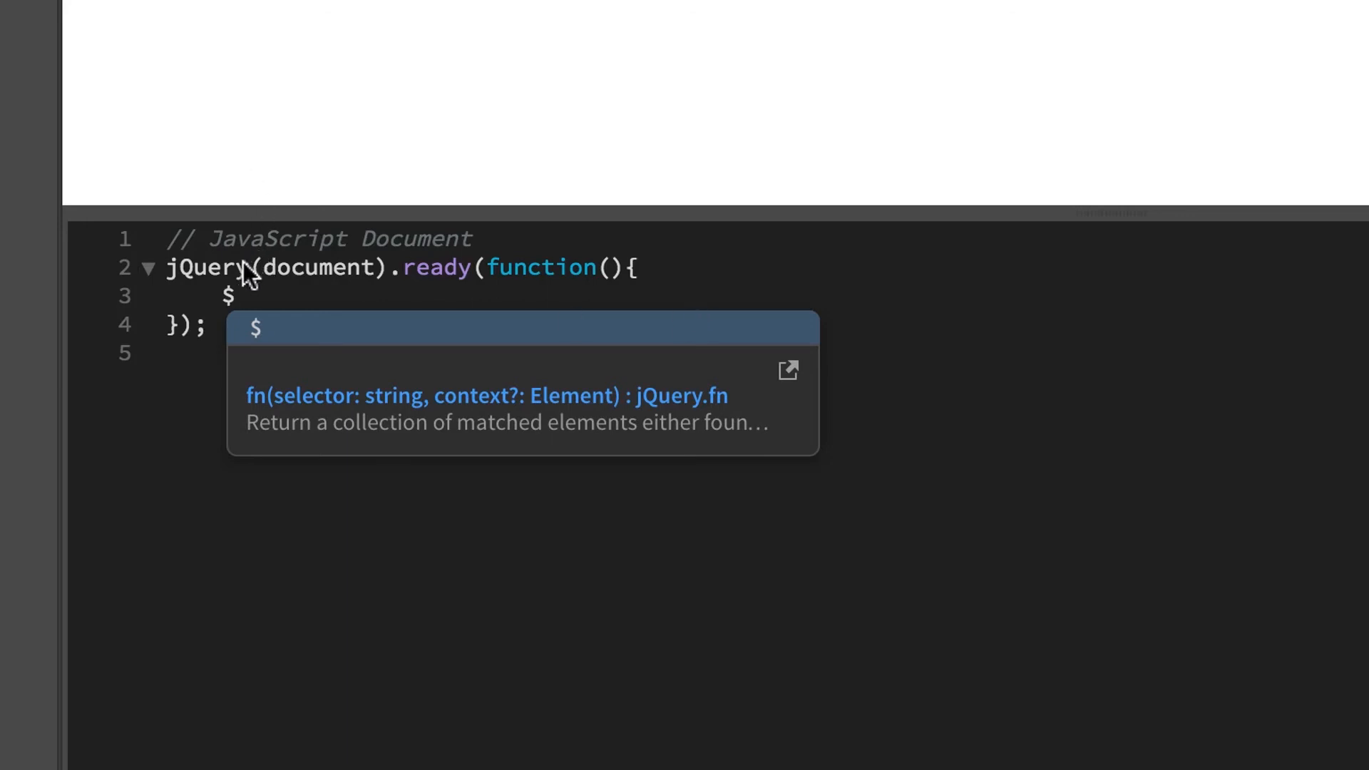
Replace jQuery on line 2 with the $ shorthand and resume the $ call on line 3.
drag(251, 267, 151, 274)
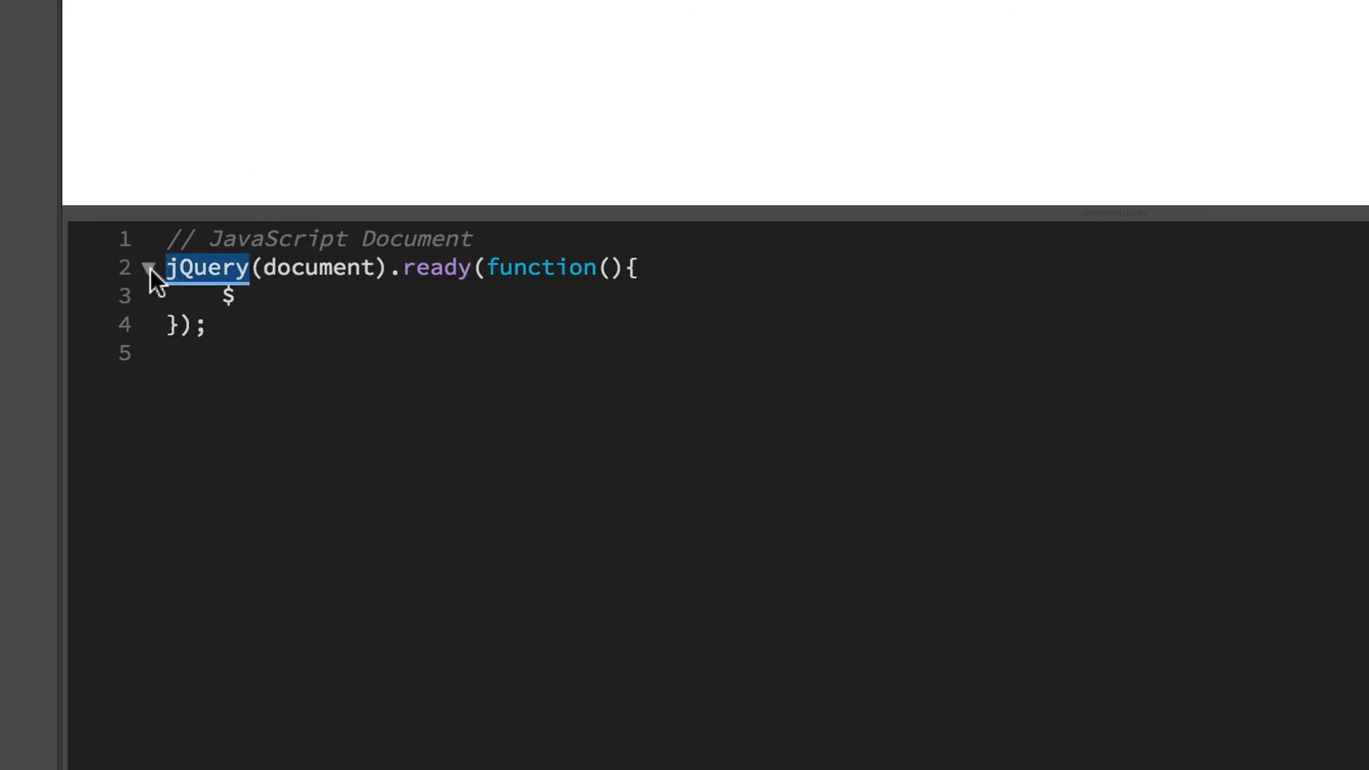
text($)
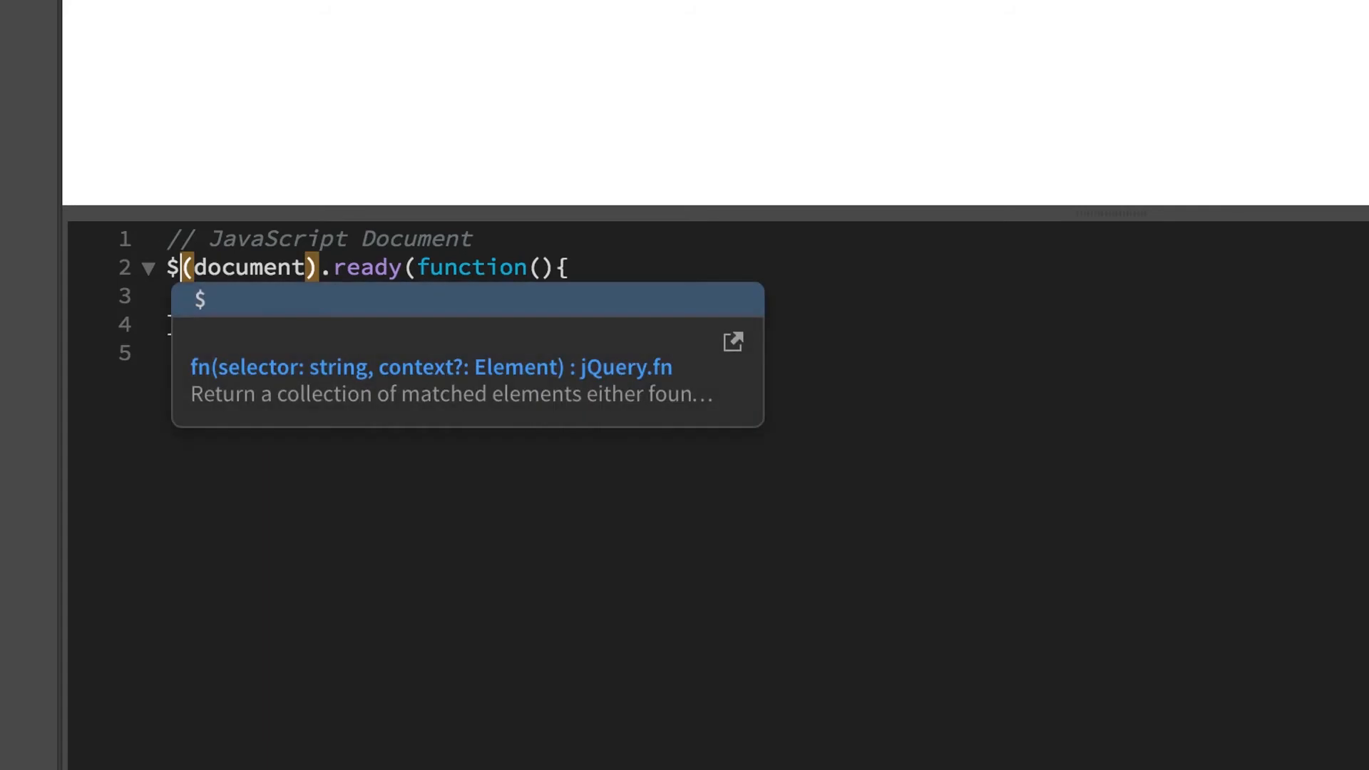
drag(952, 231, 800, 286)
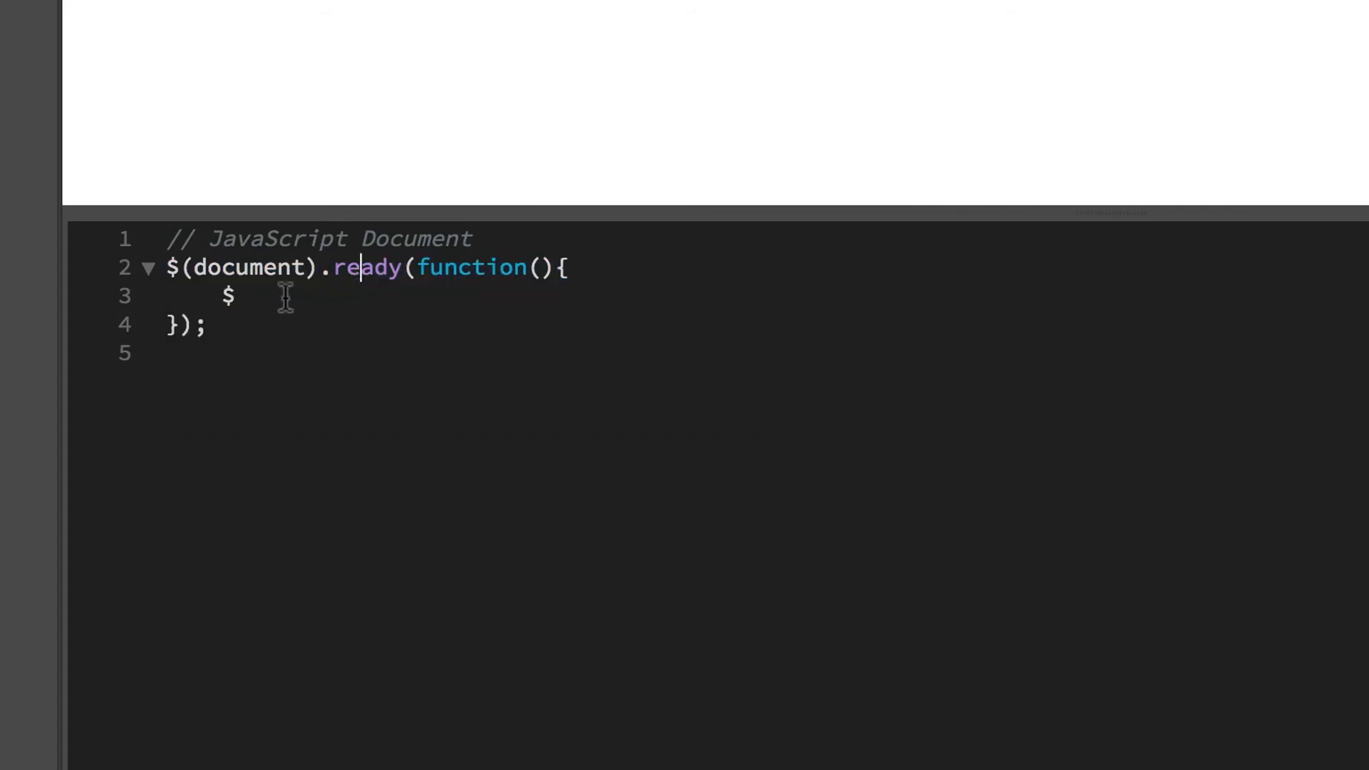
click(287, 297)
text(()
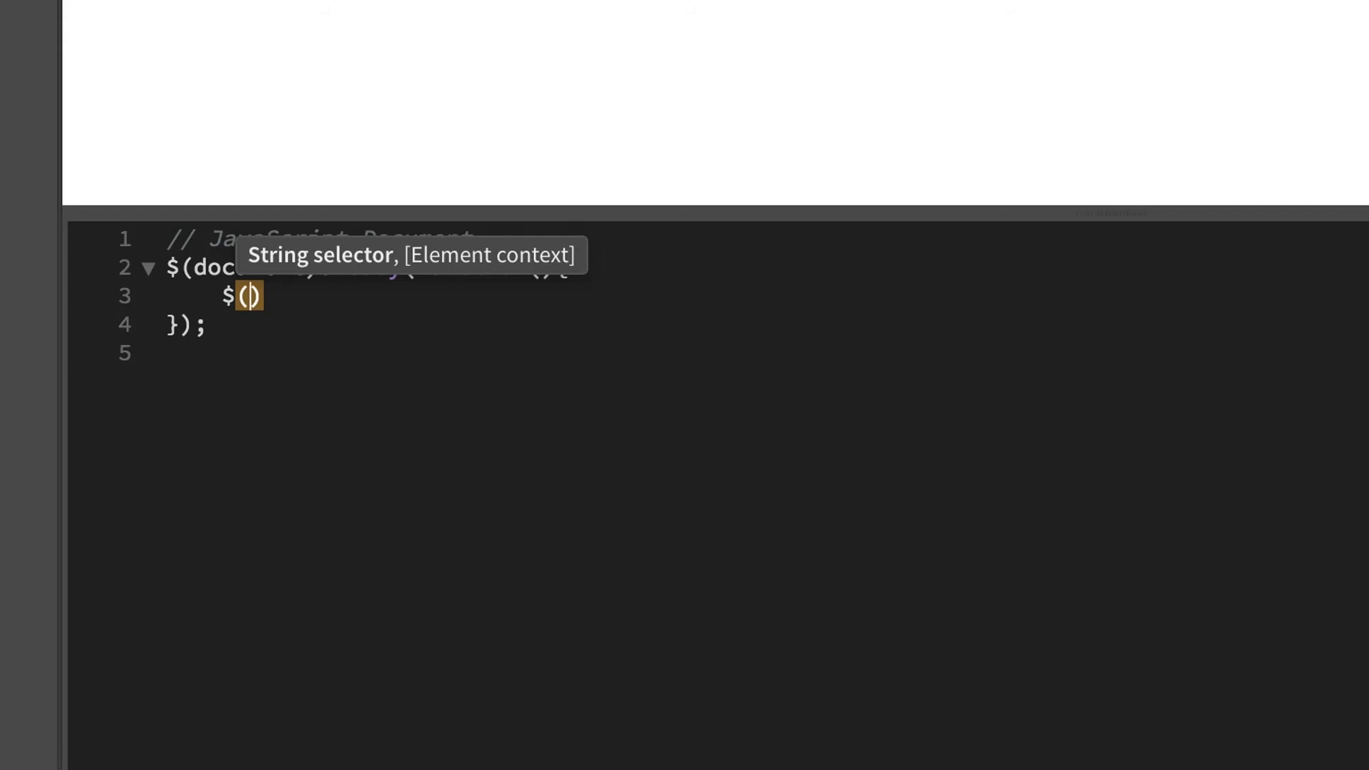
text(")
Write $('.mobile-view').click( on line 3 using the class-name hints.
key(BackSpace)
text(')
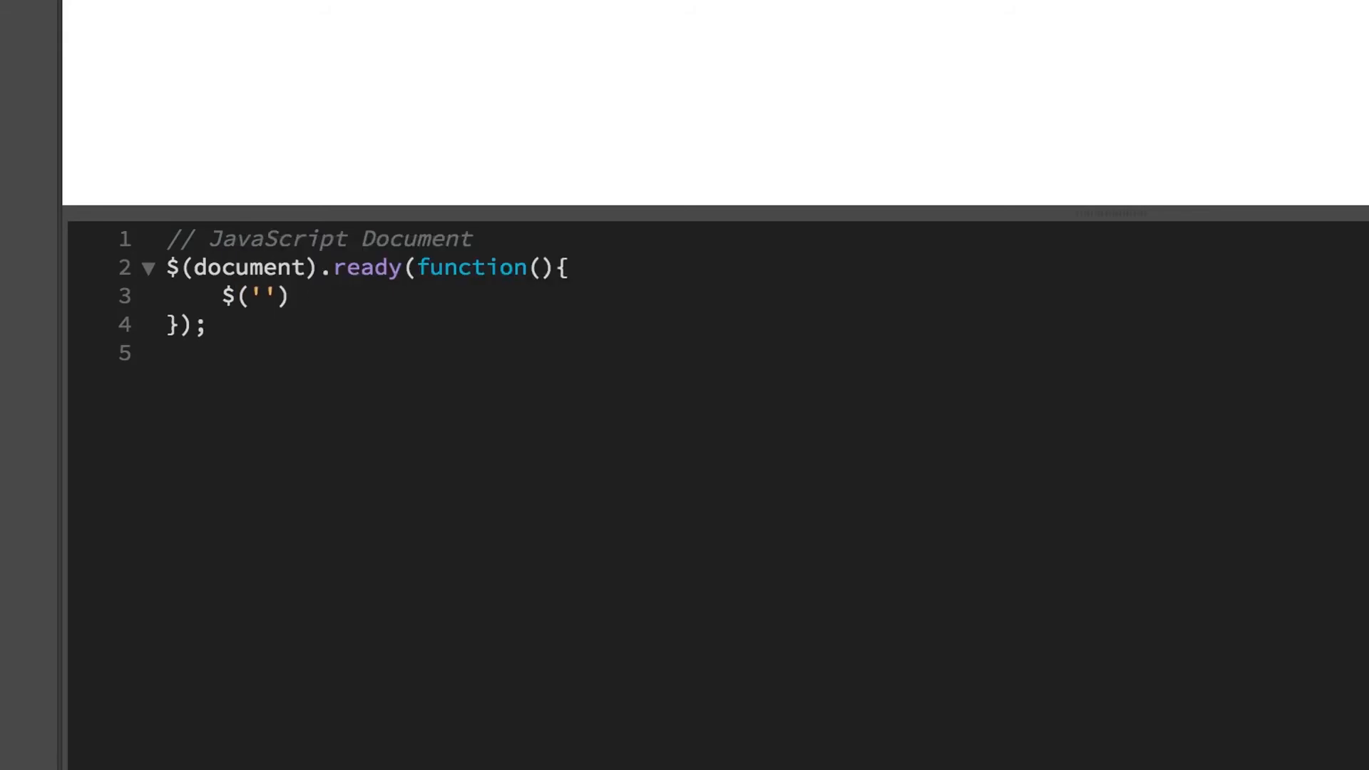
text(.)
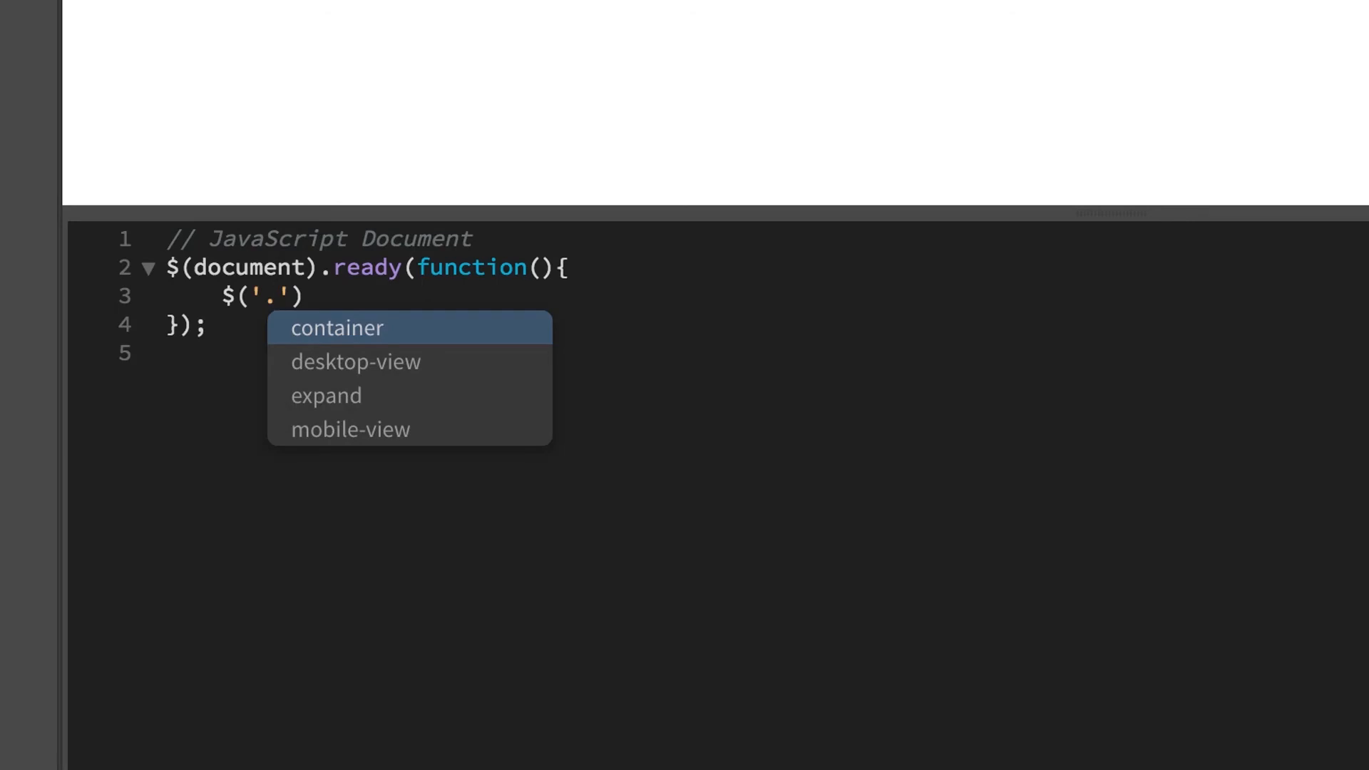
key(Down)
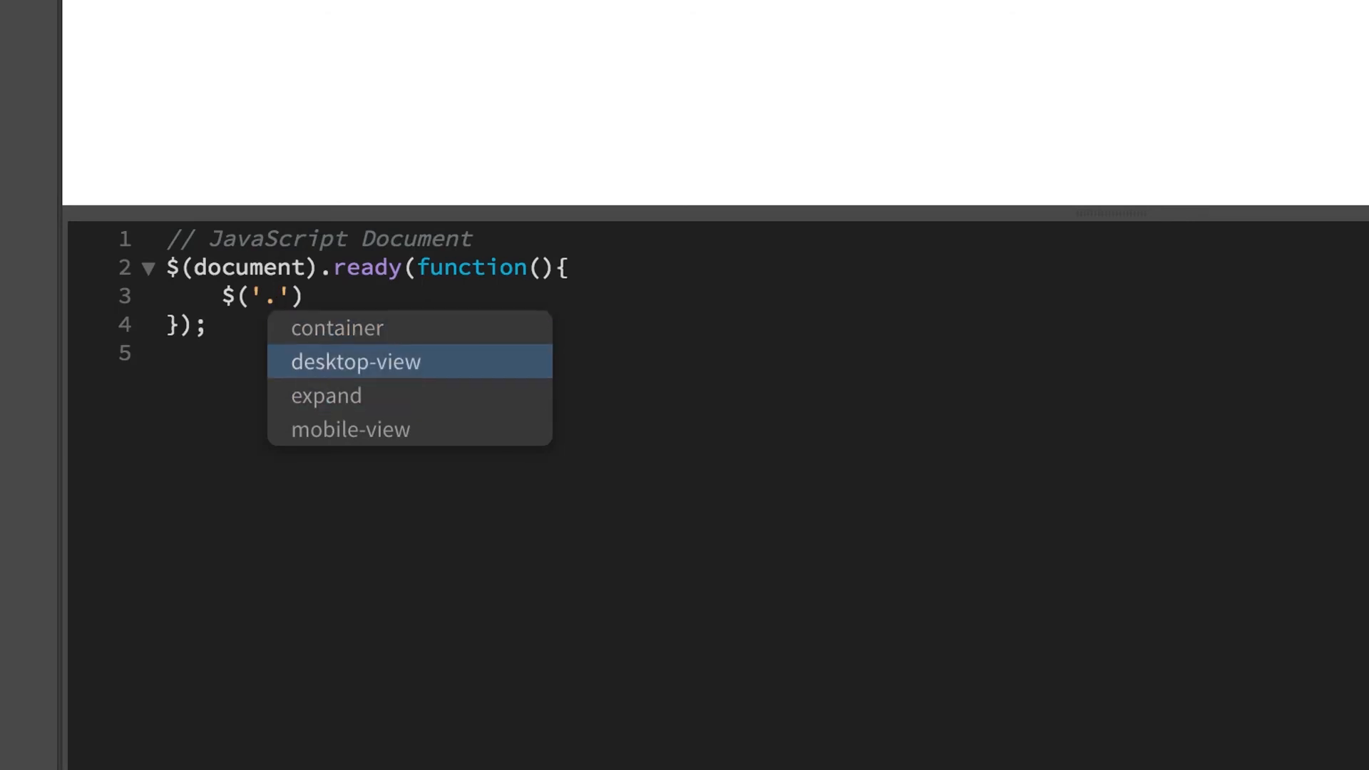
key(Down)
key(Down)
key(Return)
key(Right)
key(Right)
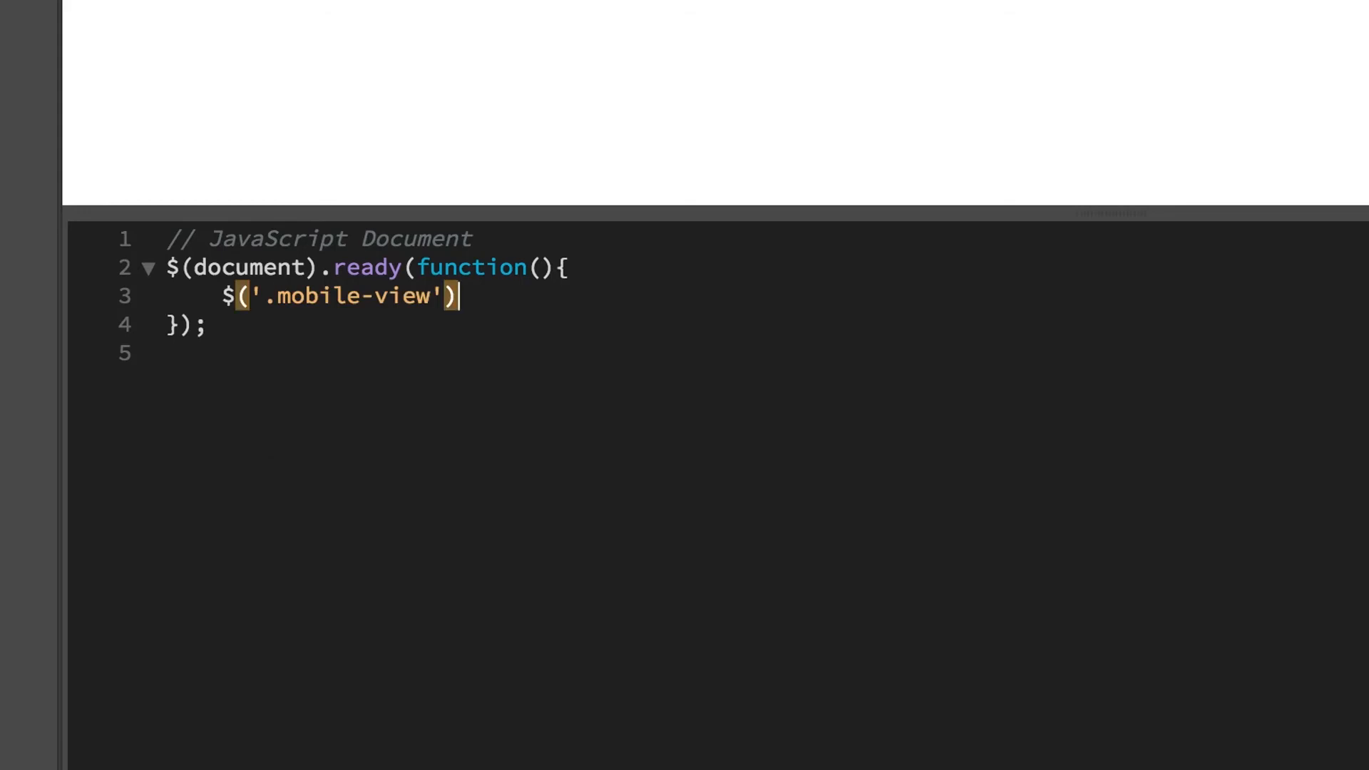
text(.)
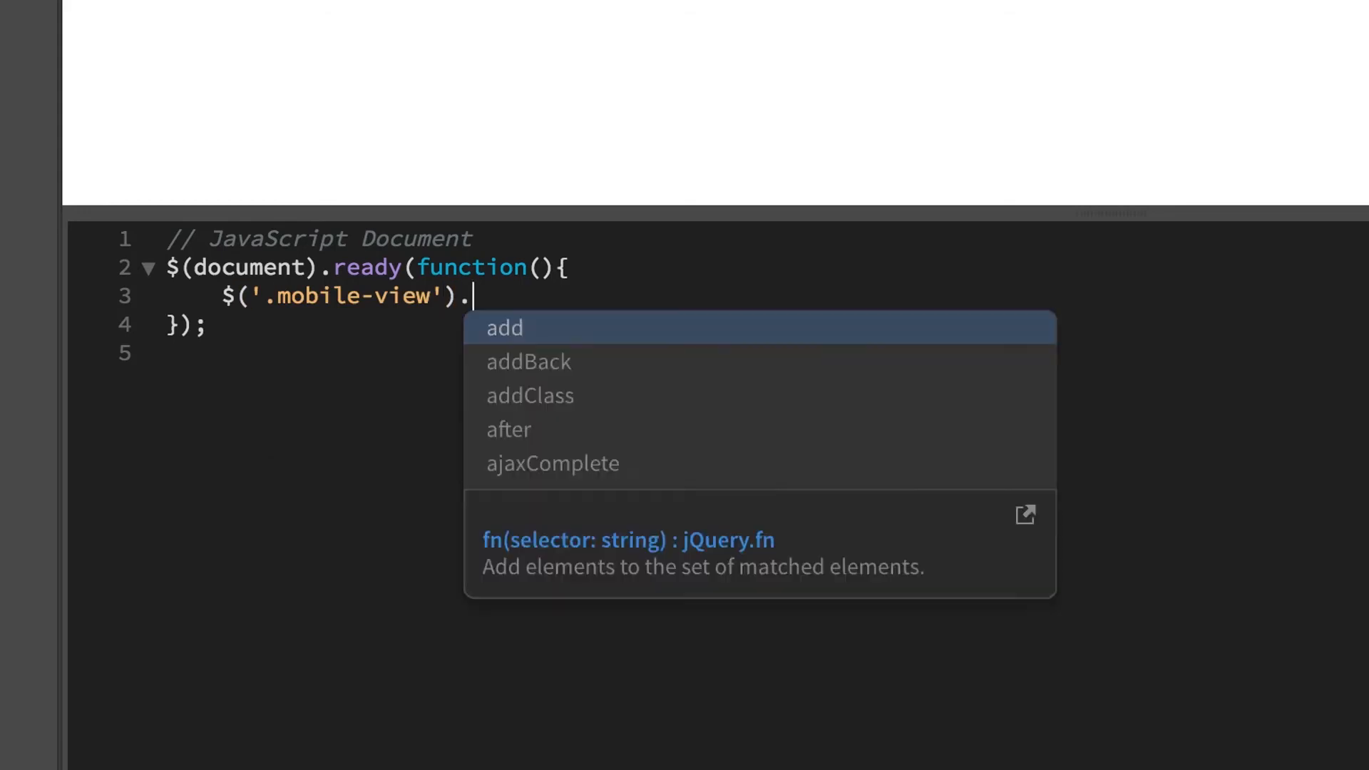
text(cl)
key(Return)
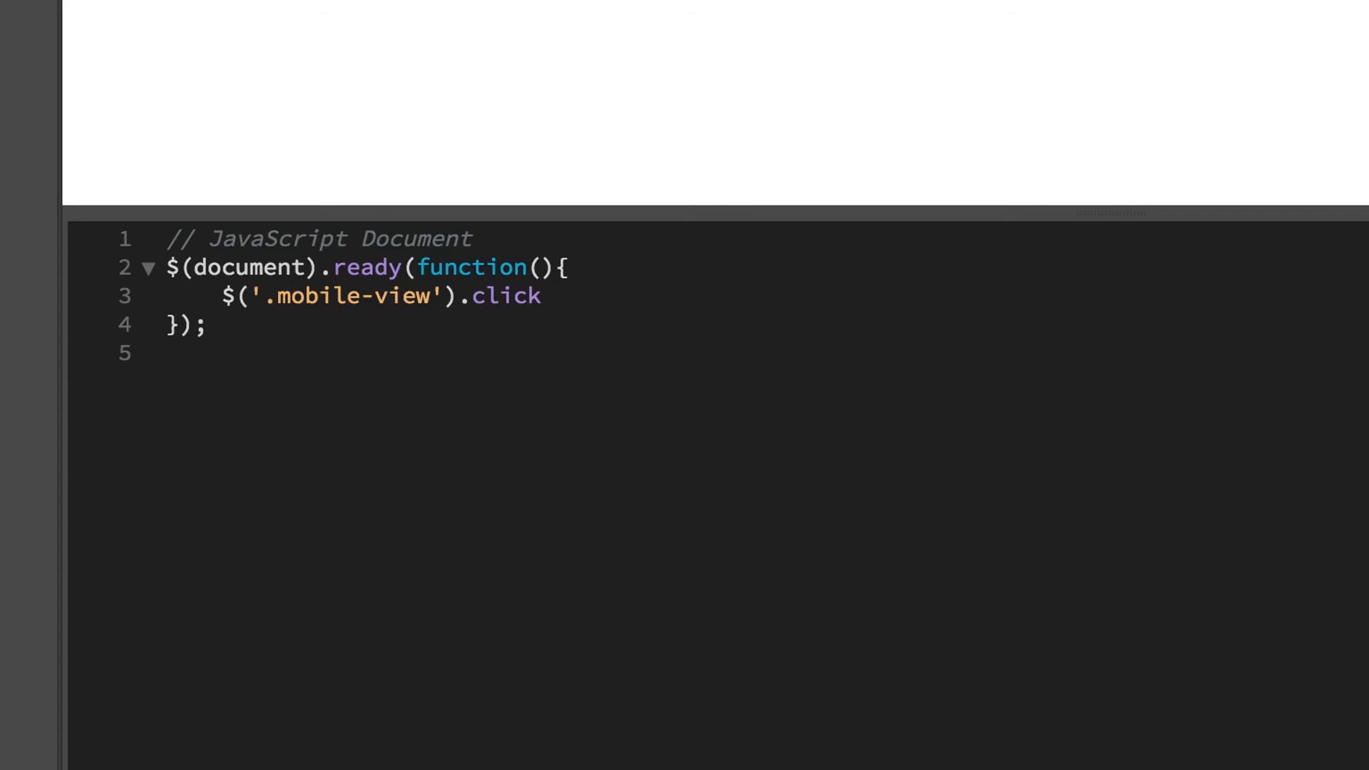
text(()
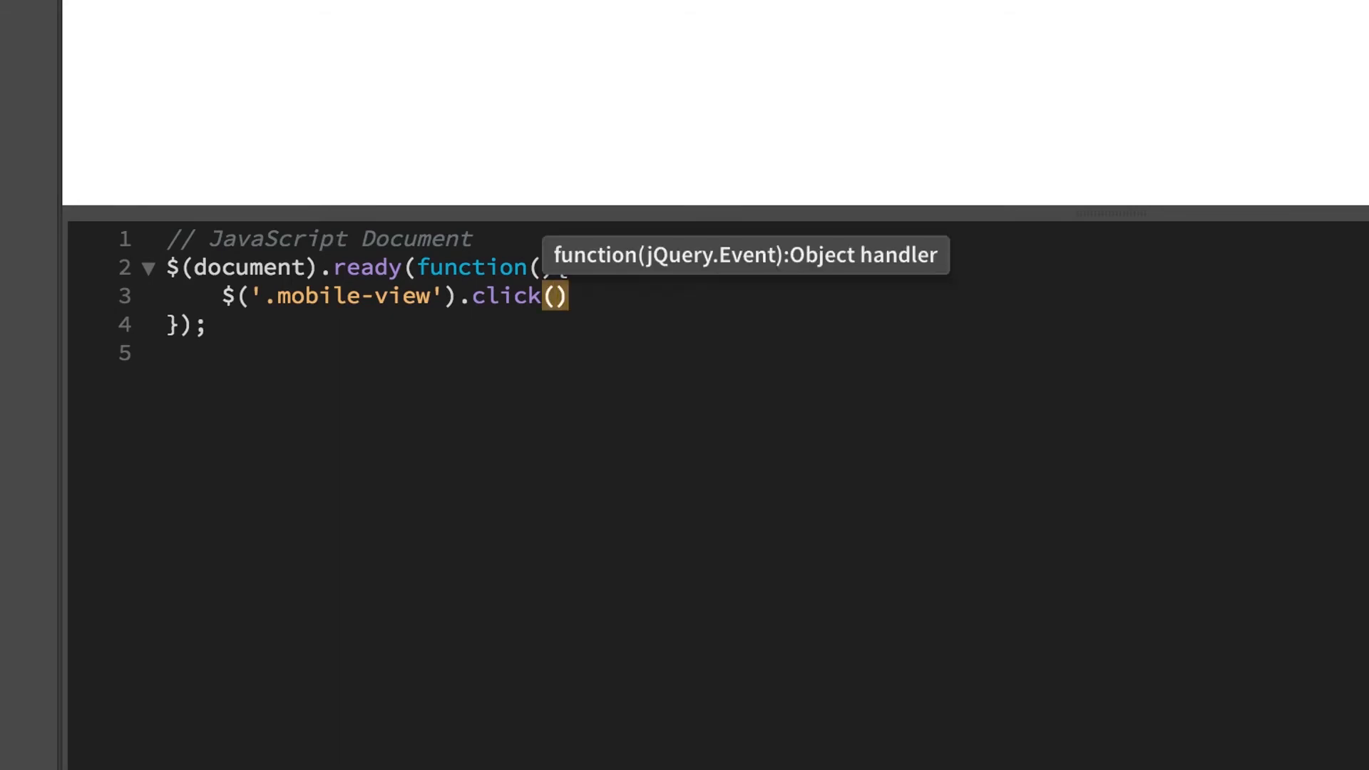
text(f)
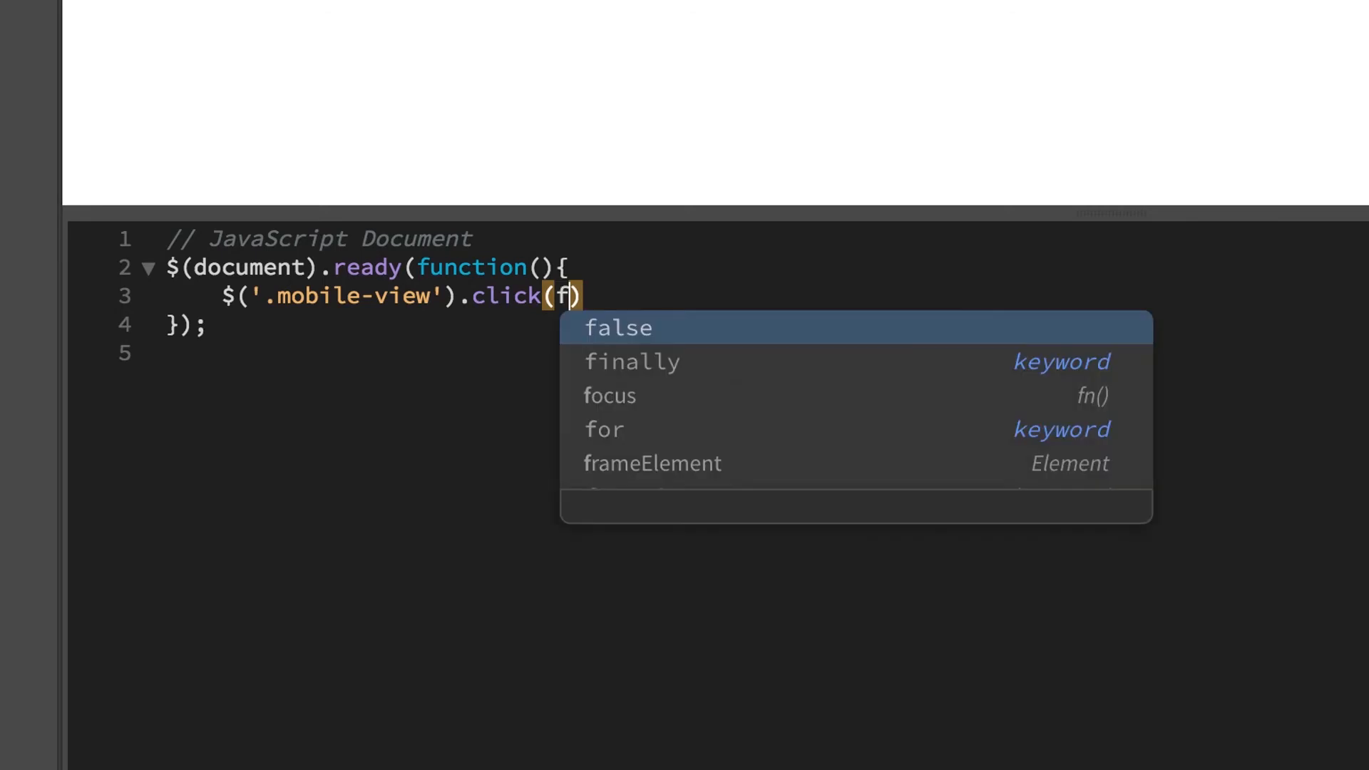
text(un)
Complete function(){}); and start a new indented line inside the handler body.
key(Return)
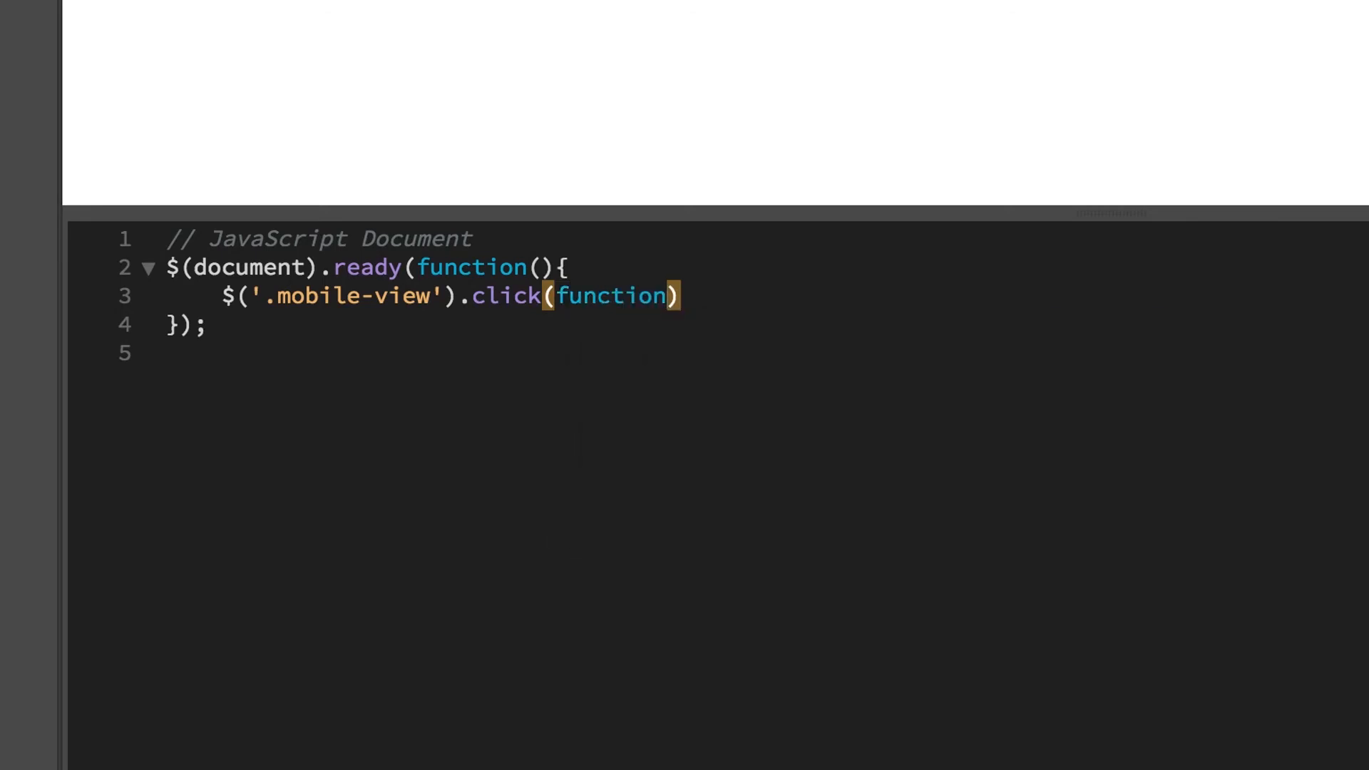
text(())
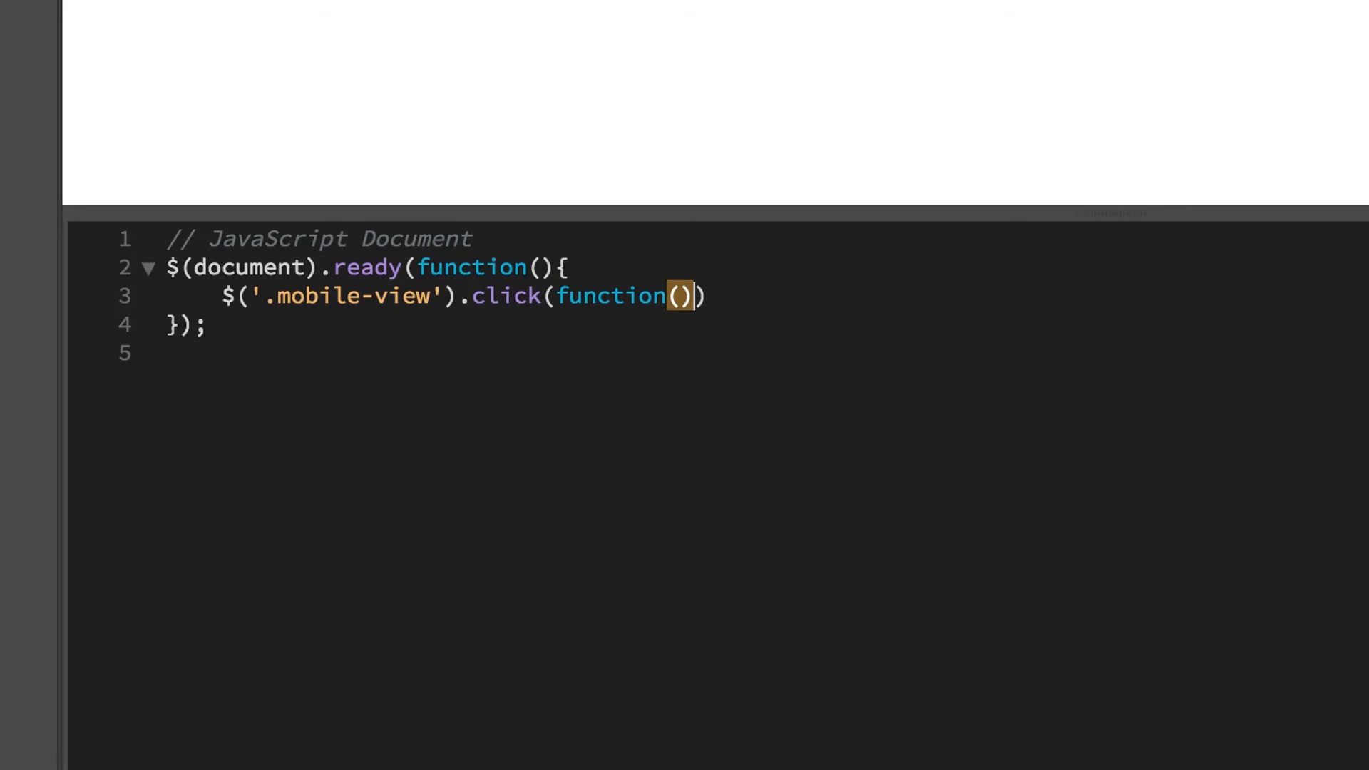
text({})
key(End)
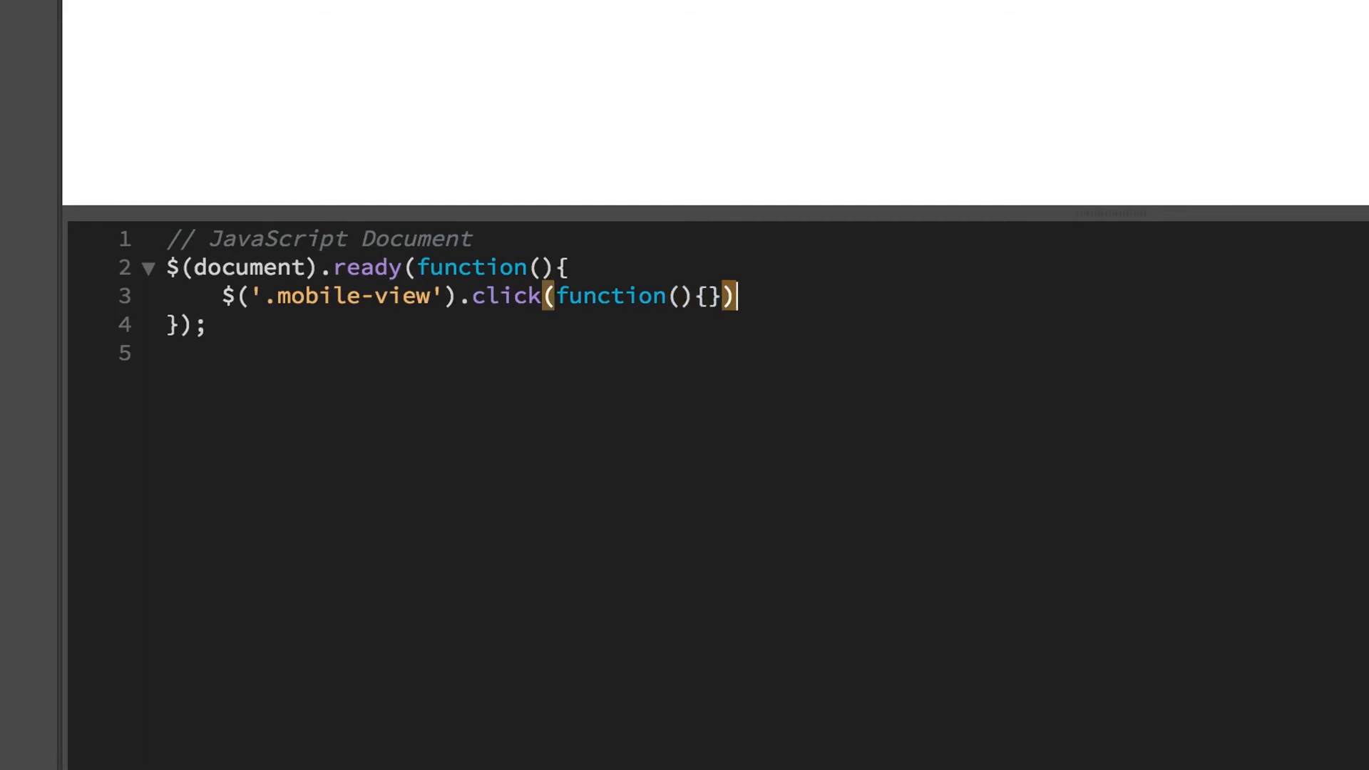
text(;)
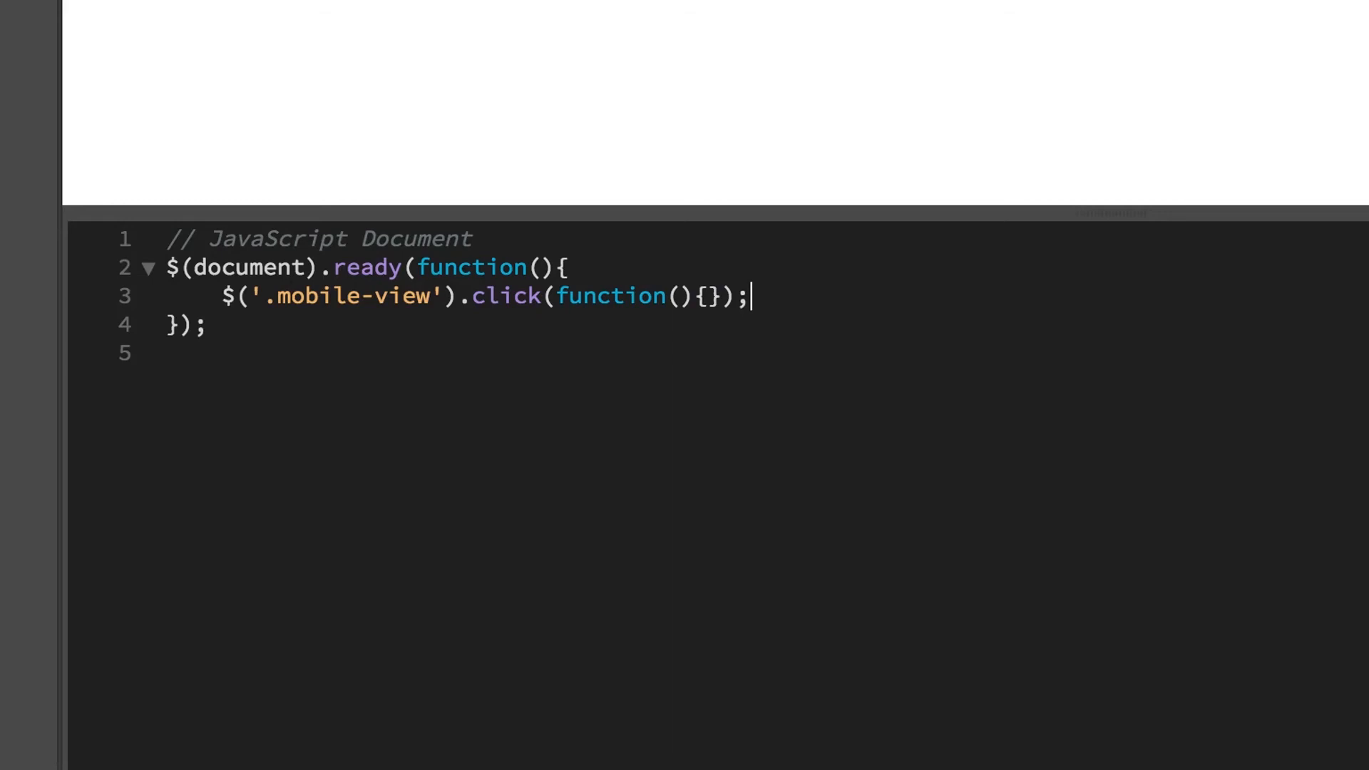
key(Left)
key(Left)
key(Left)
key(Return)
text($)
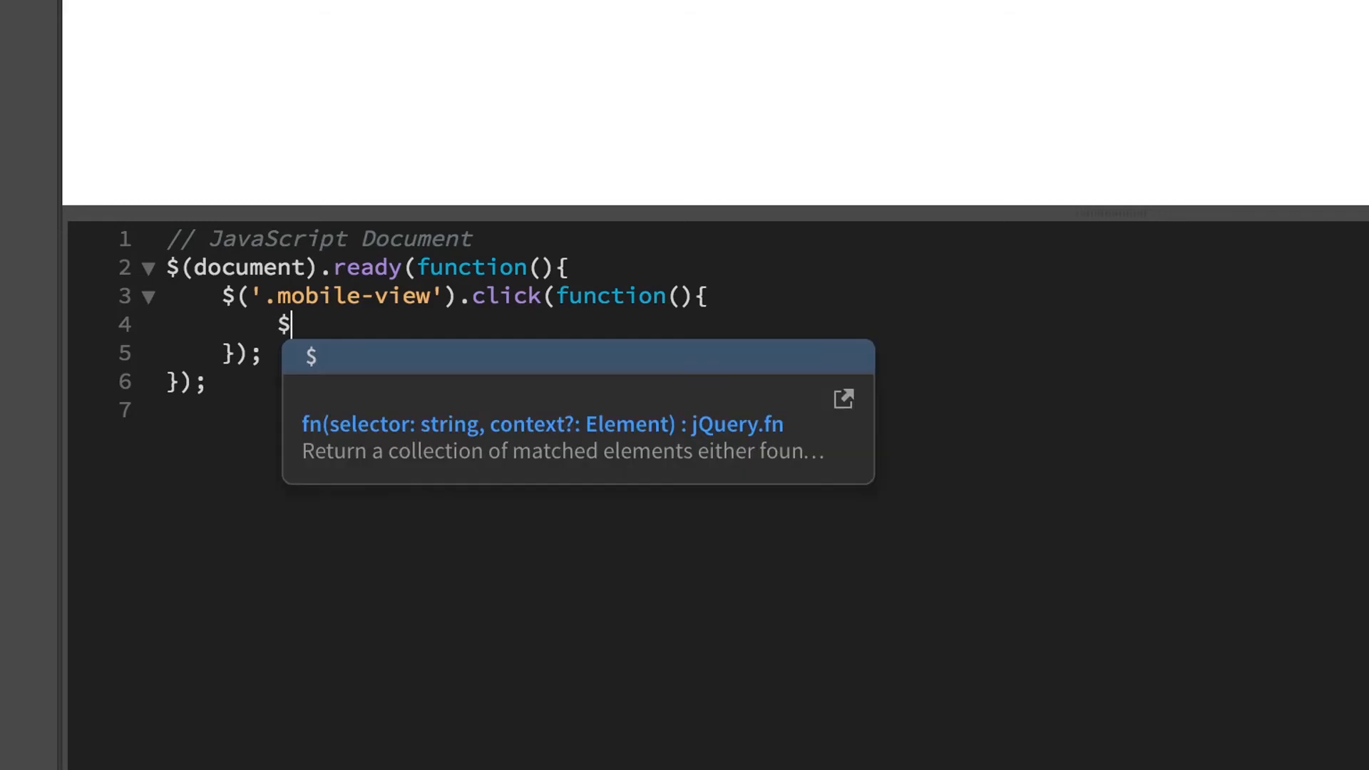
text(()
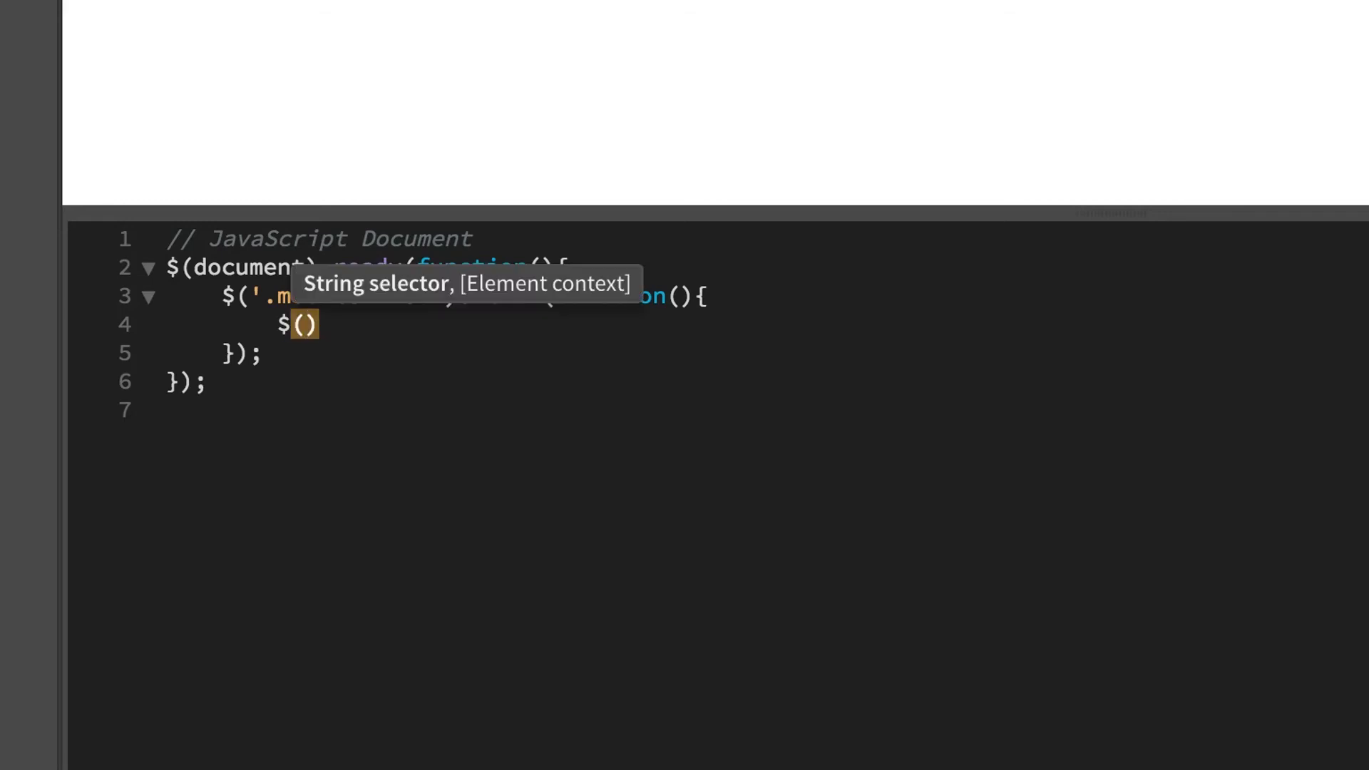
text('.)
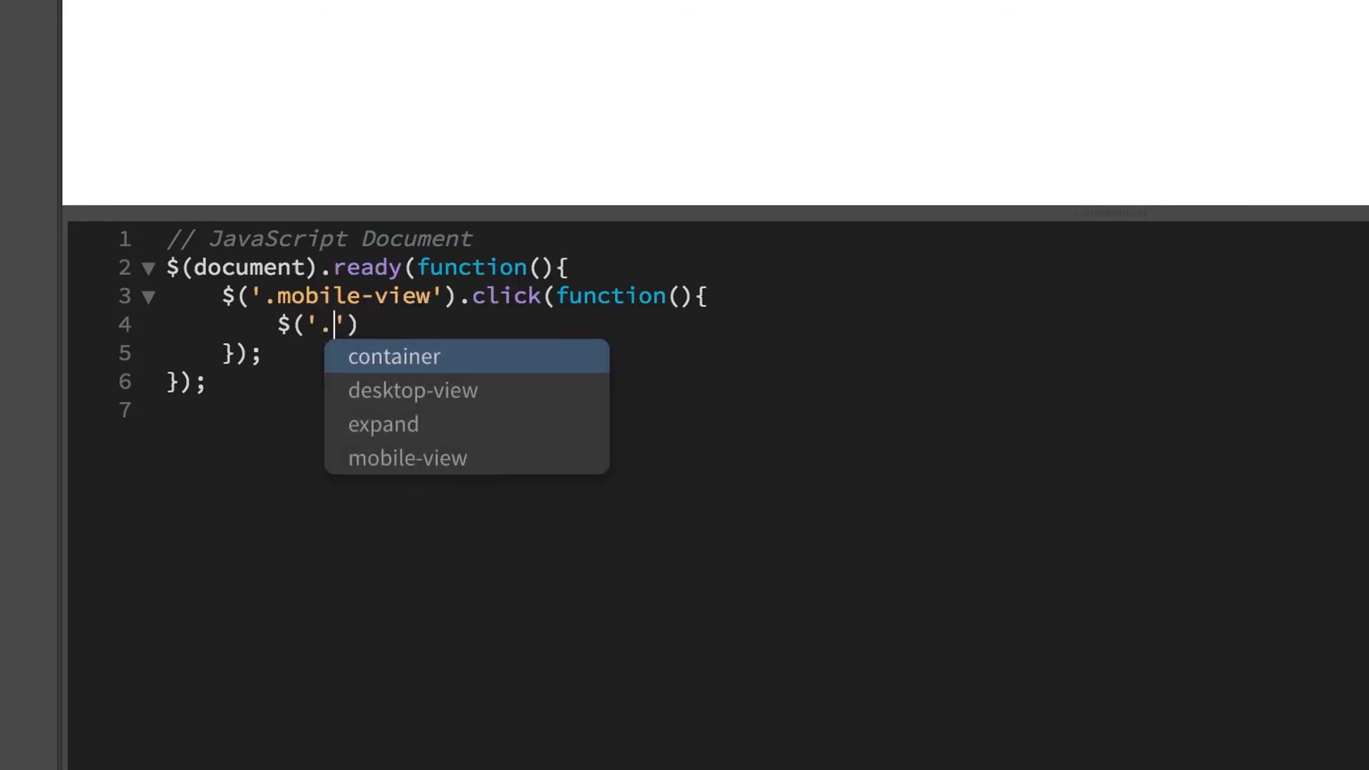
Write $('.desktop-view').toggleClass('') on line 4 using code hints.
key(Down)
key(Return)
key(Right)
key(Right)
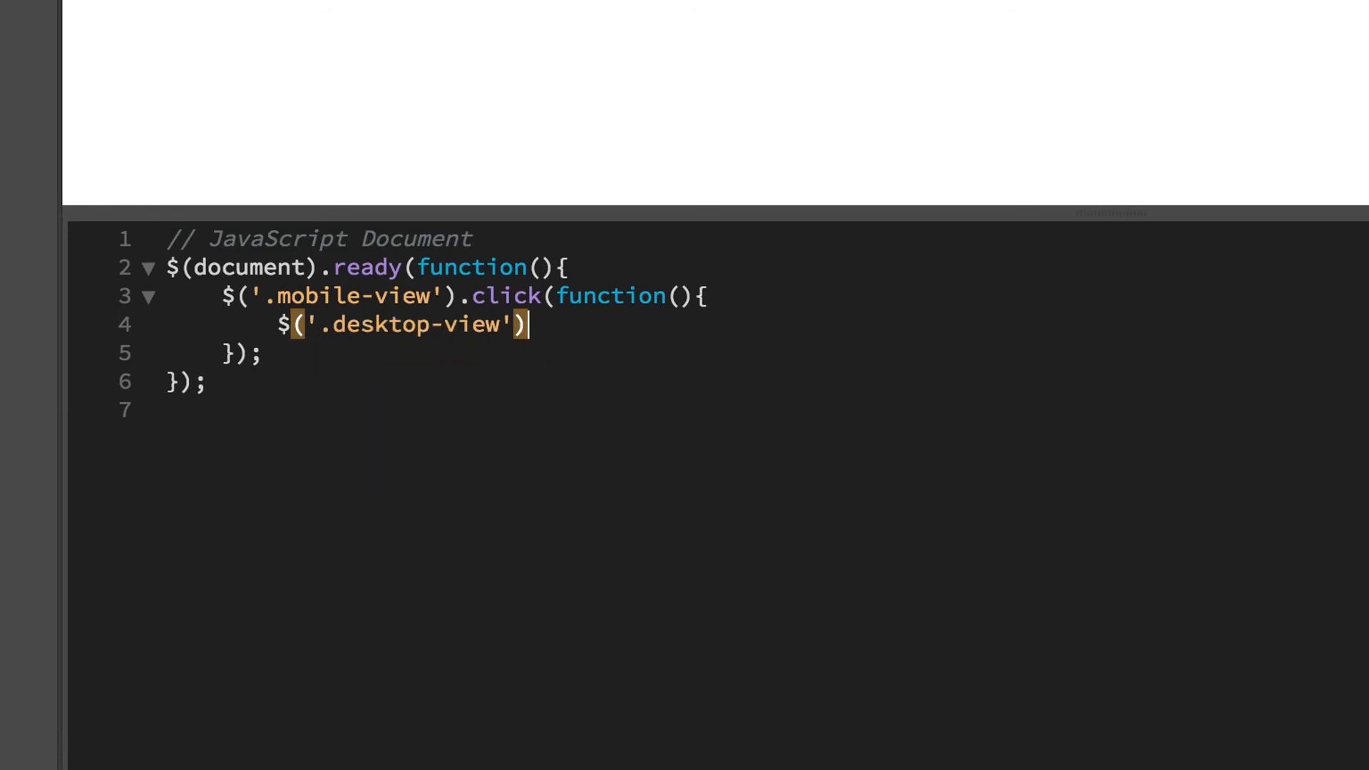
text(.t)
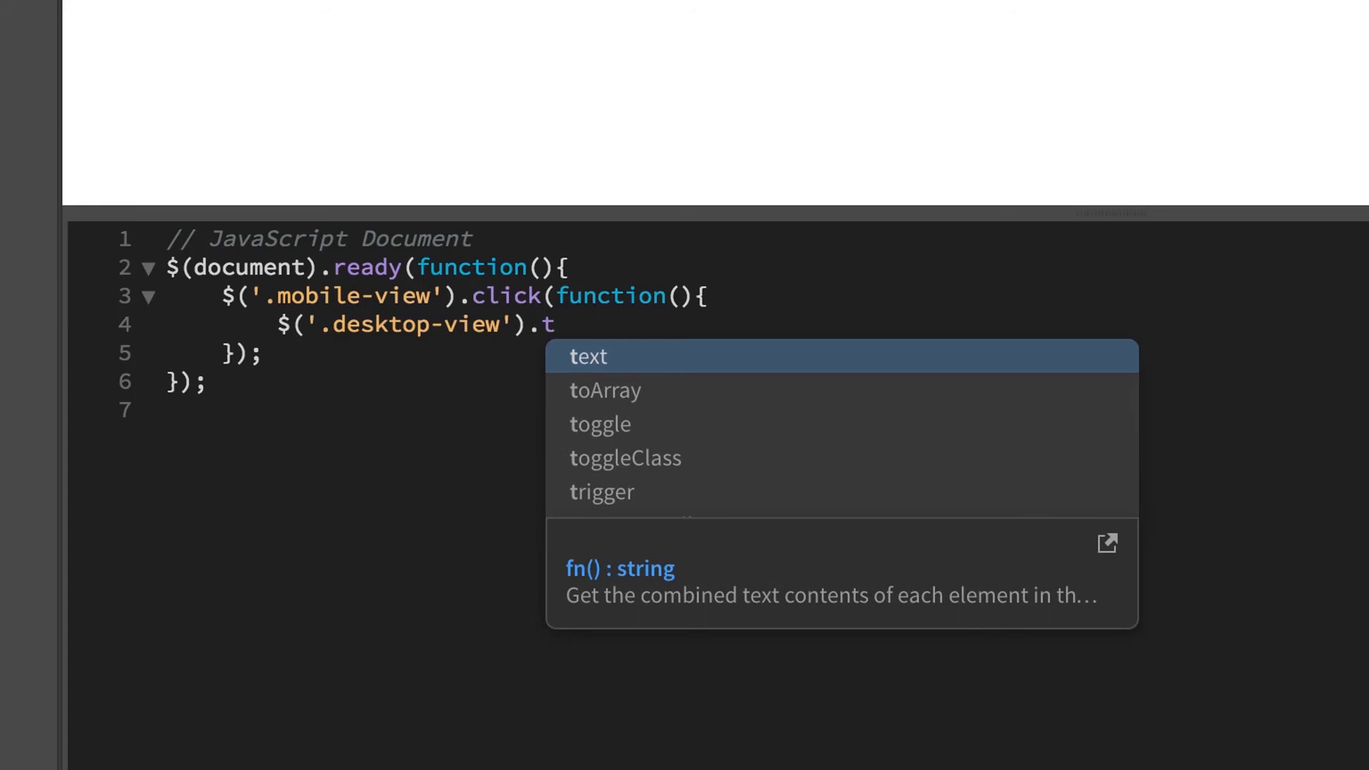
text(o)
key(Down)
key(Down)
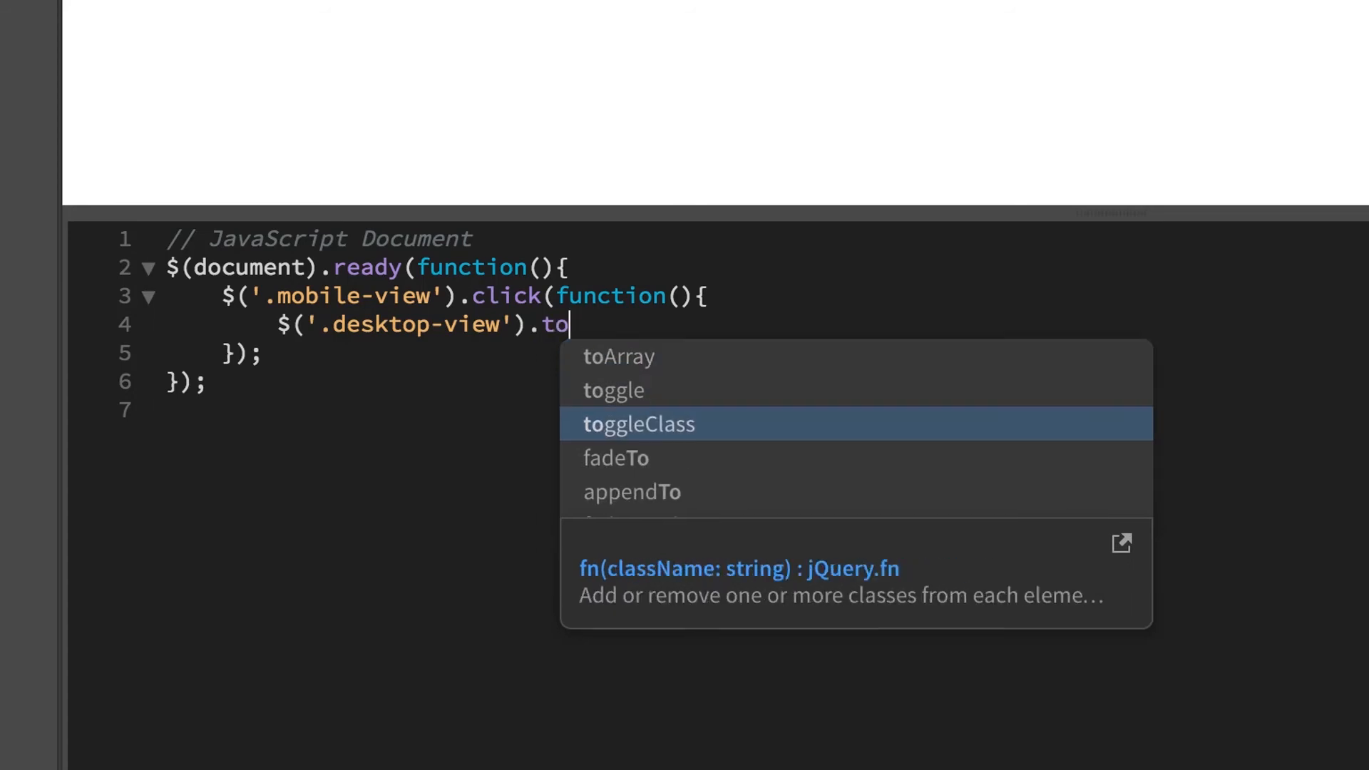
key(Return)
text((')
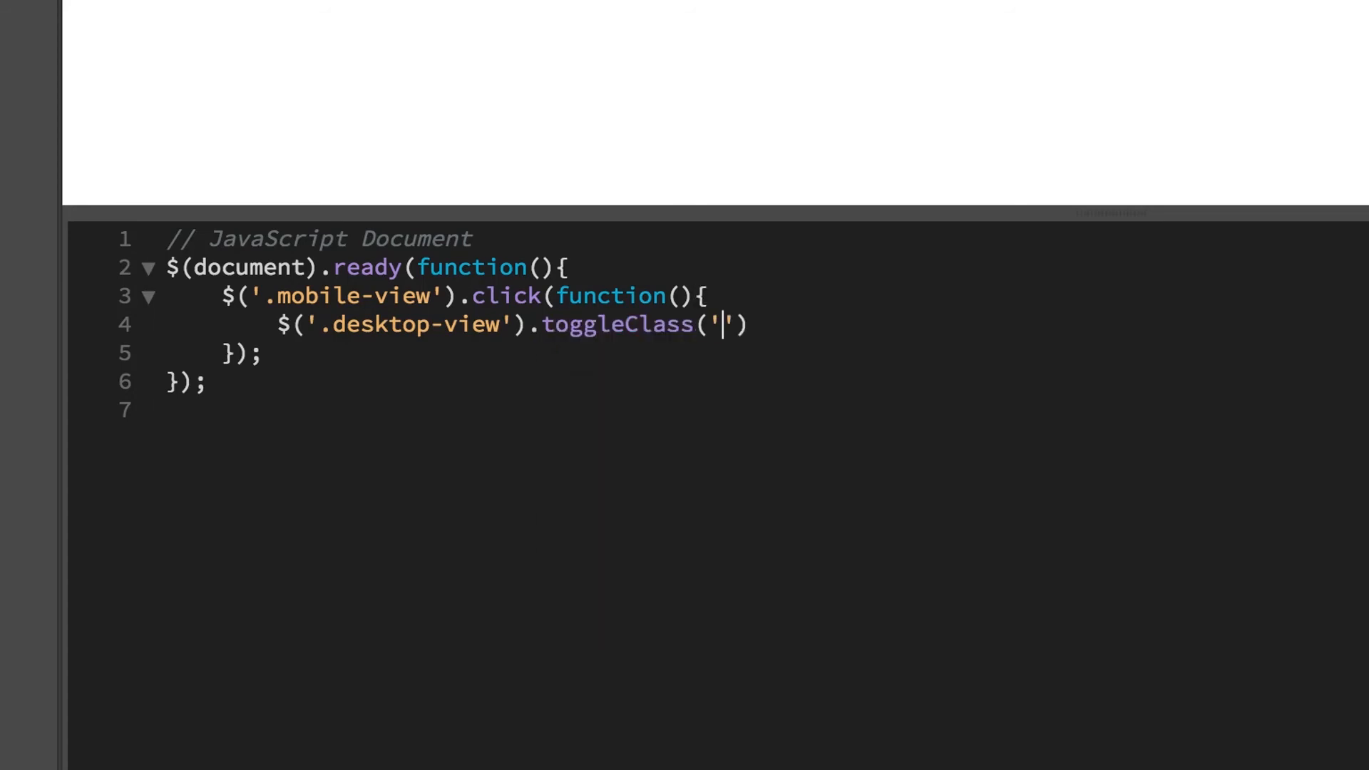
key(BackSpace)
text(')
text(expand)
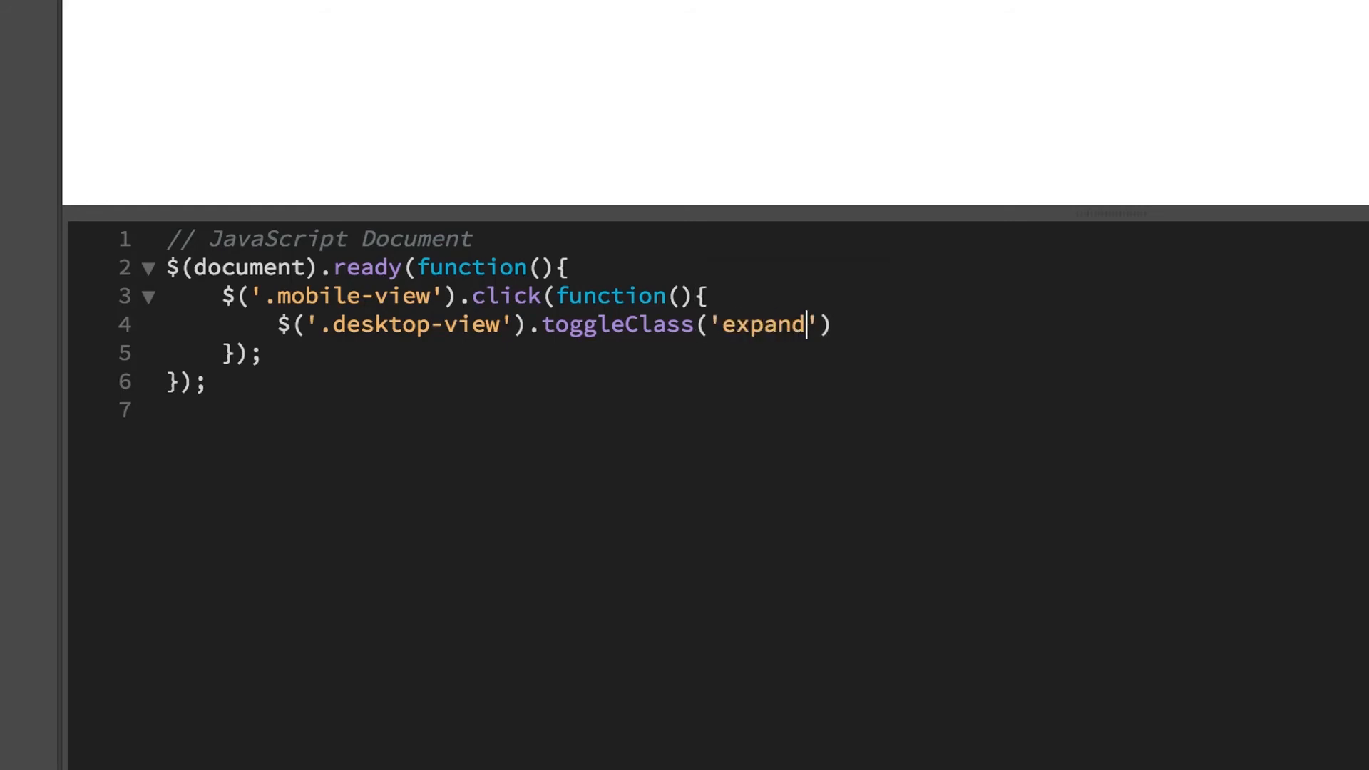
Make the toggleClass argument 'expand' with no leading dot and move to the line end.
key(Left)
key(Left)
key(Left)
key(Left)
key(Left)
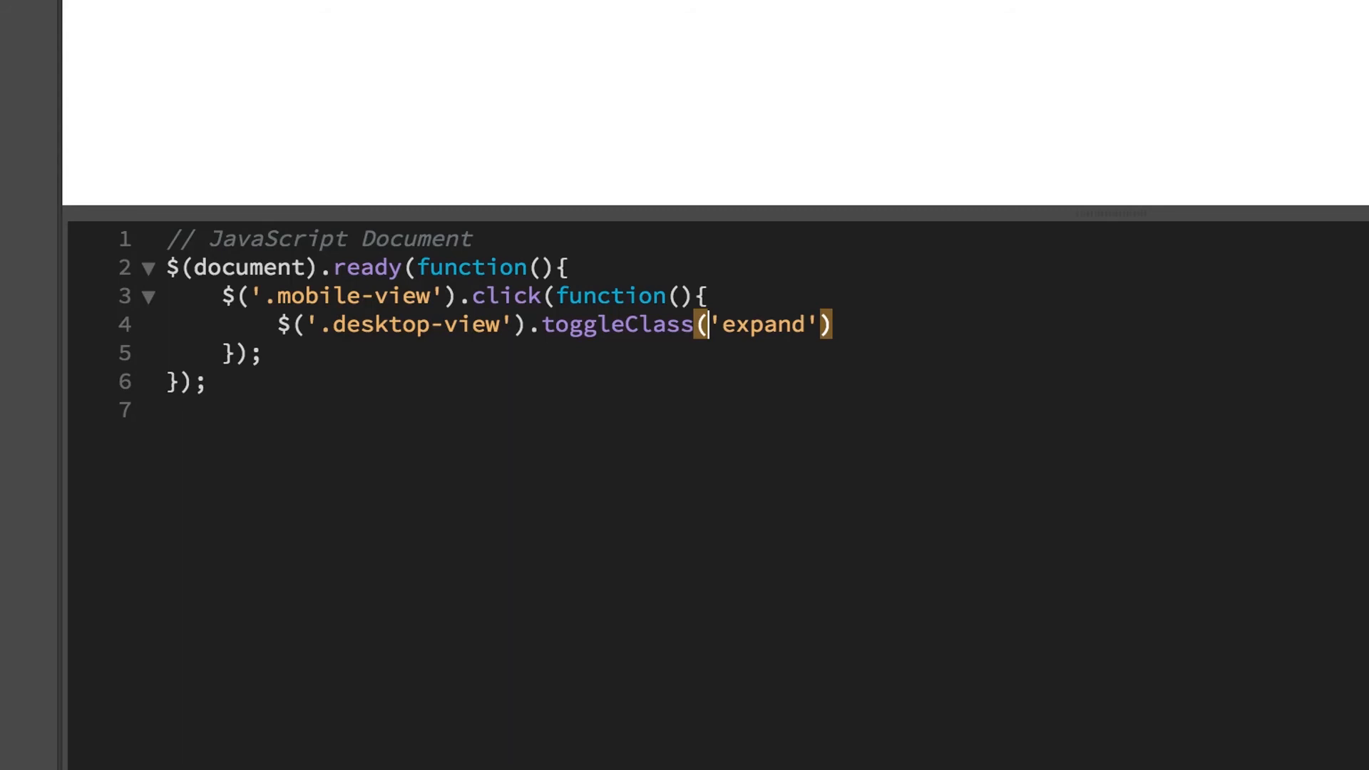
text(.)
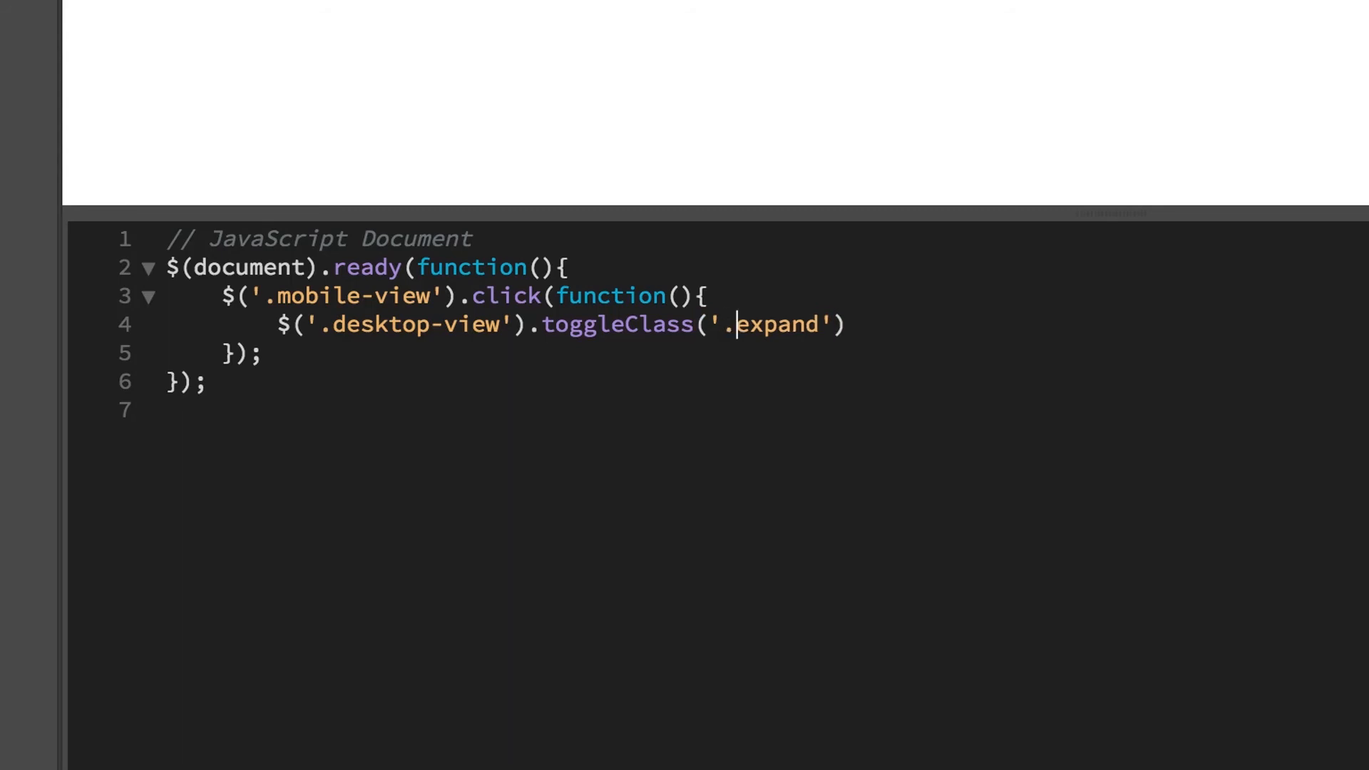
key(BackSpace)
key(Left)
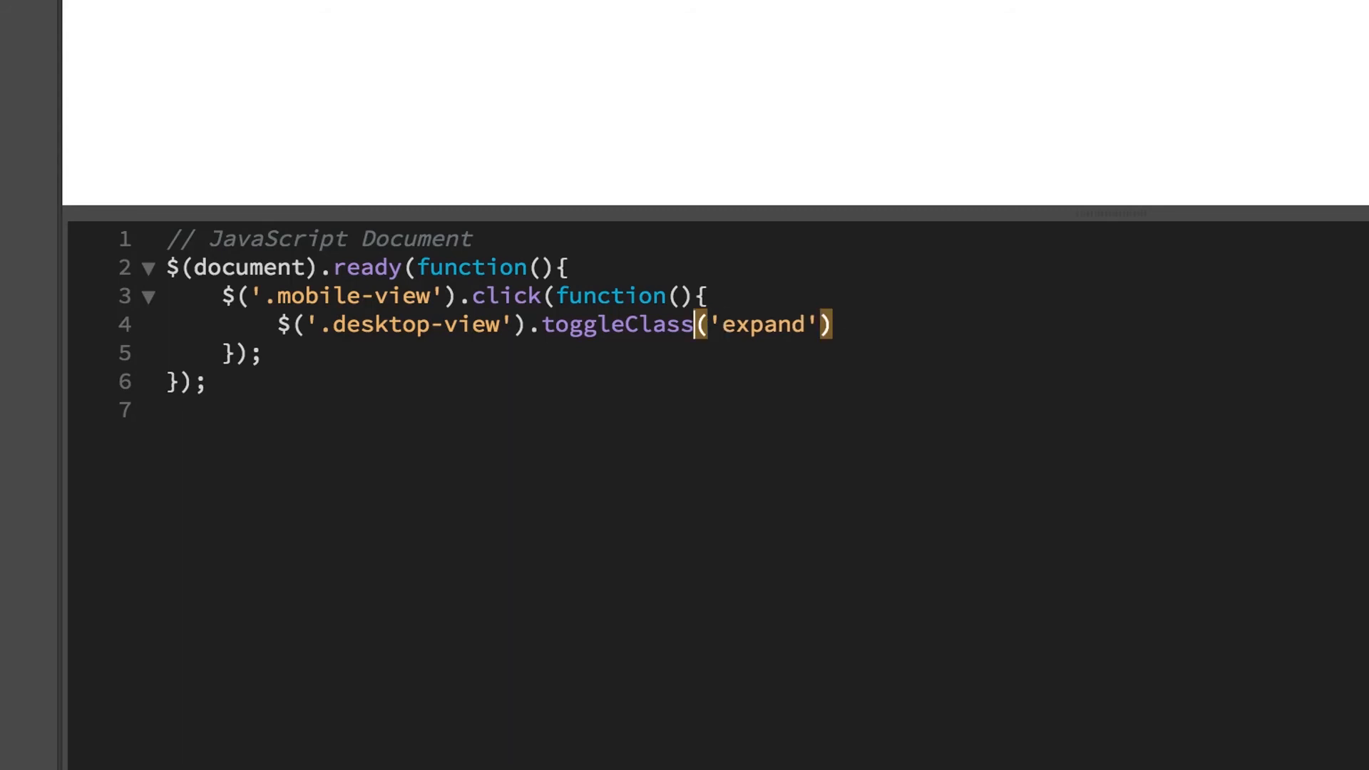
key(Right)
key(Right)
key(Right)
key(Right)
key(Right)
key(Right)
key(Right)
key(Right)
key(Right)
text(;)
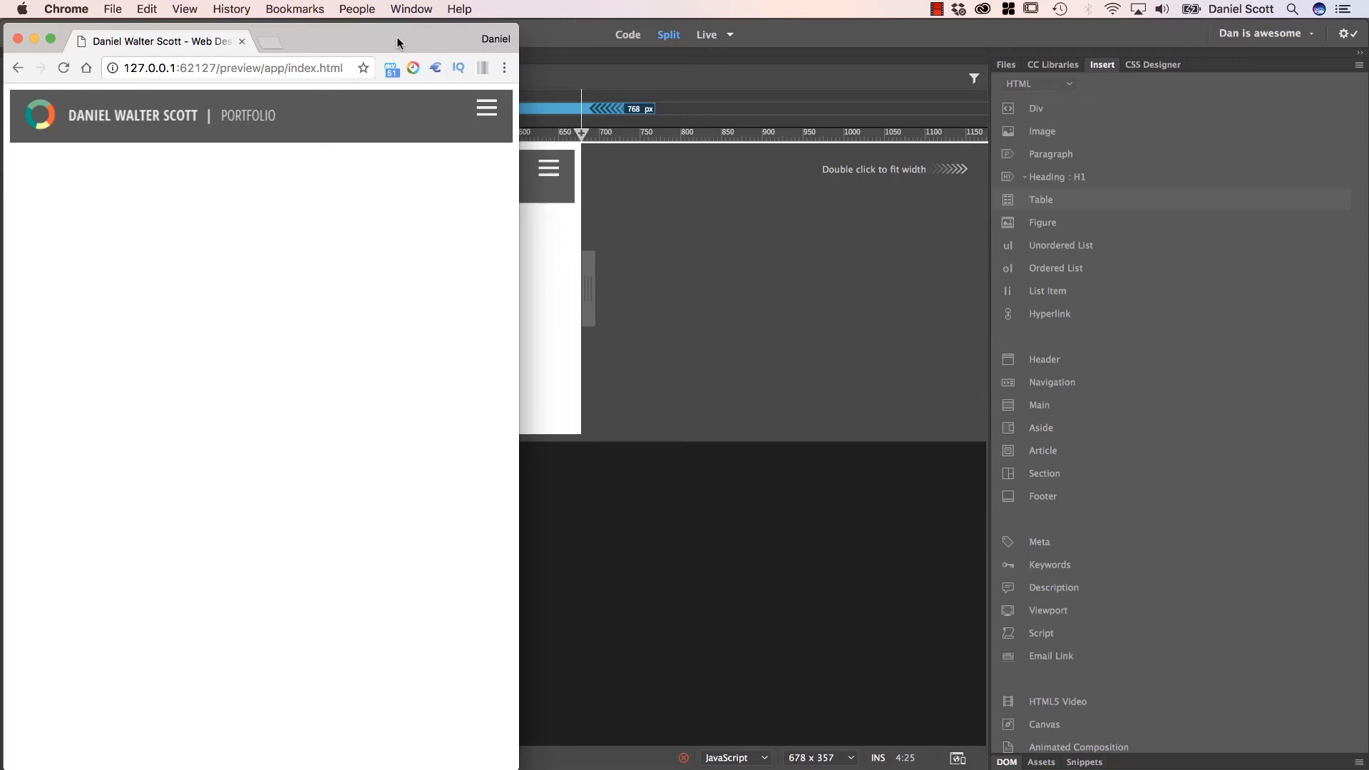
Return from the Chrome preview to Dreamweaver and view the styles.css code.
click(565, 35)
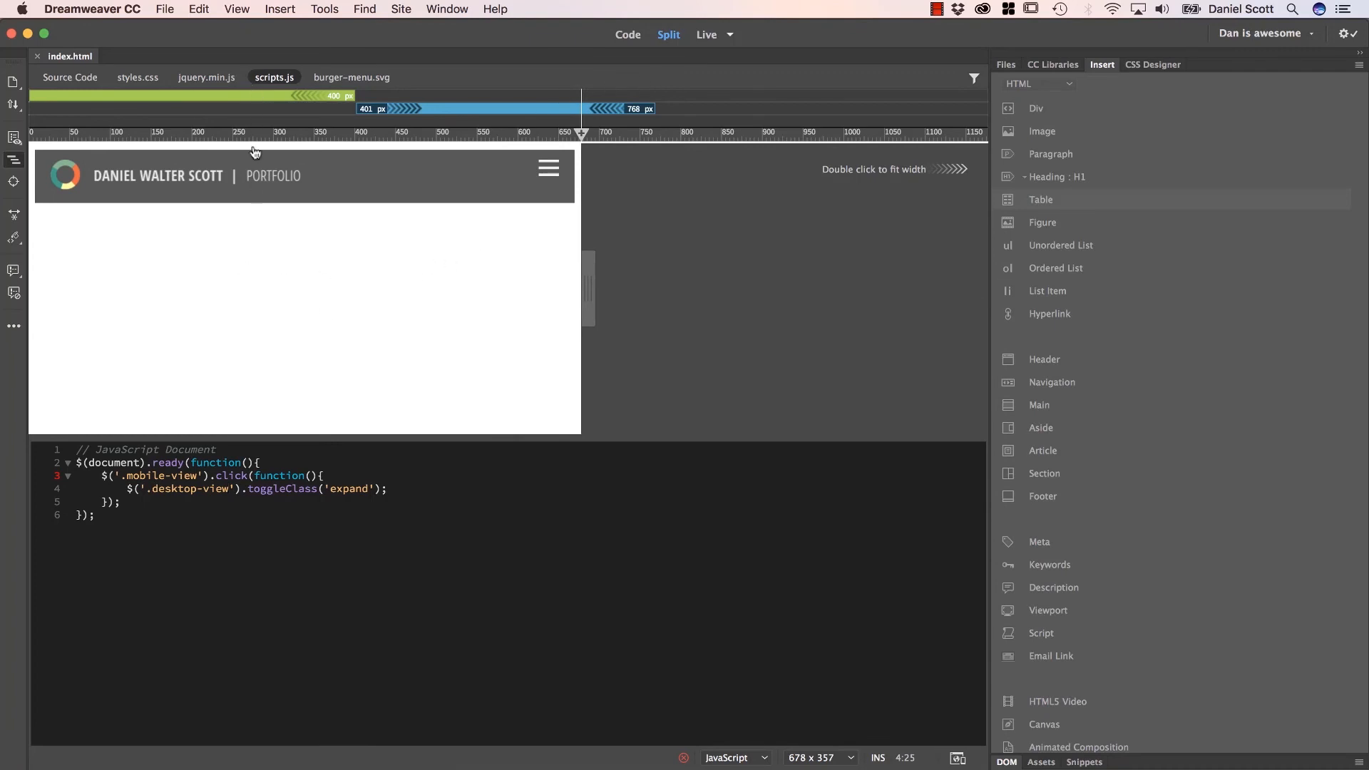
click(140, 77)
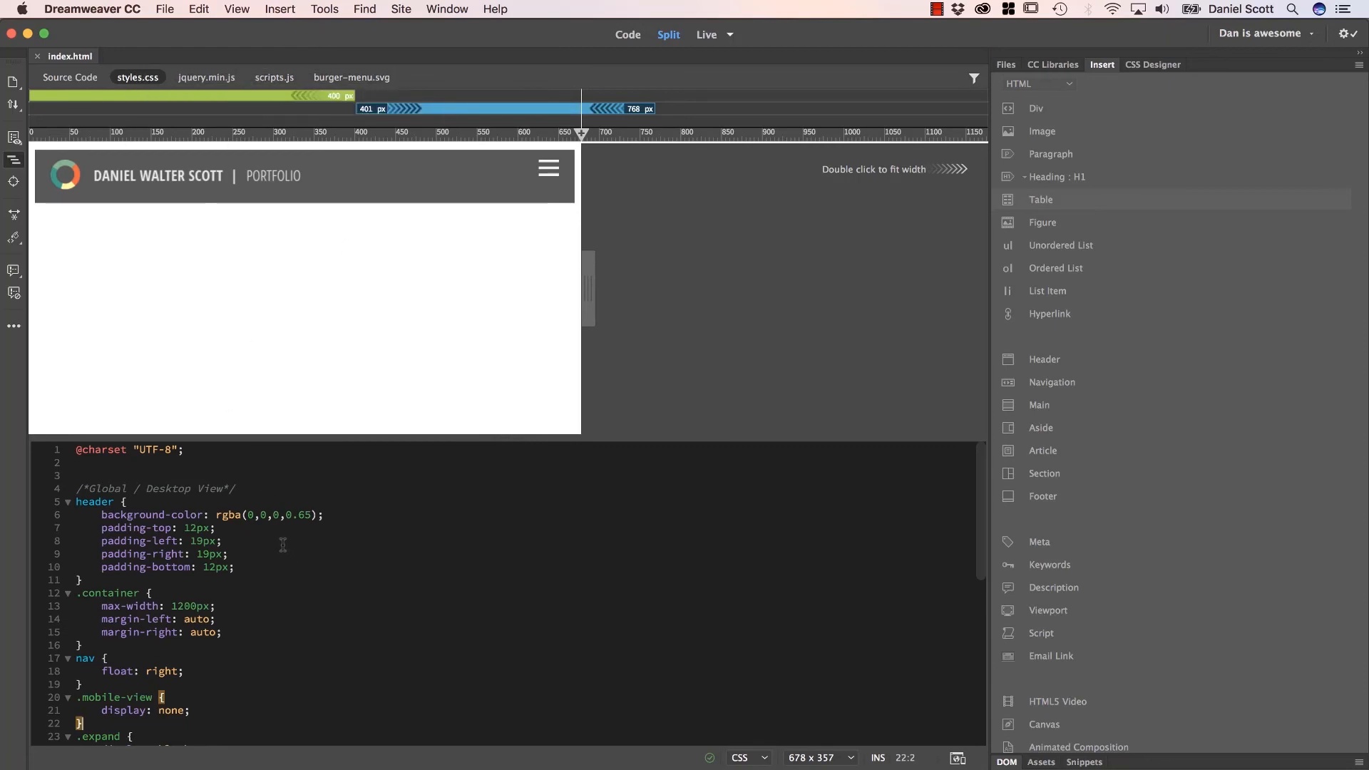
Cut the global .expand { display: block; } rule out of styles.css.
click(274, 77)
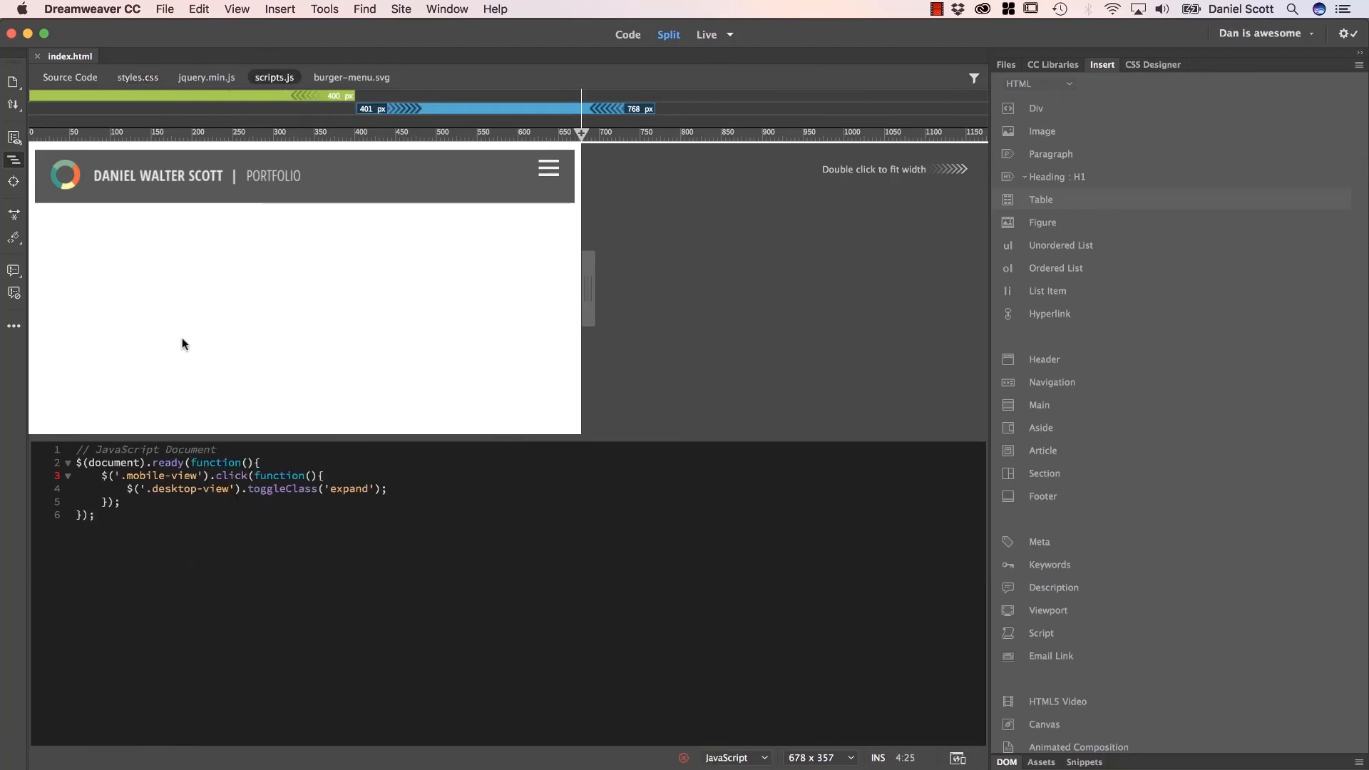
click(139, 77)
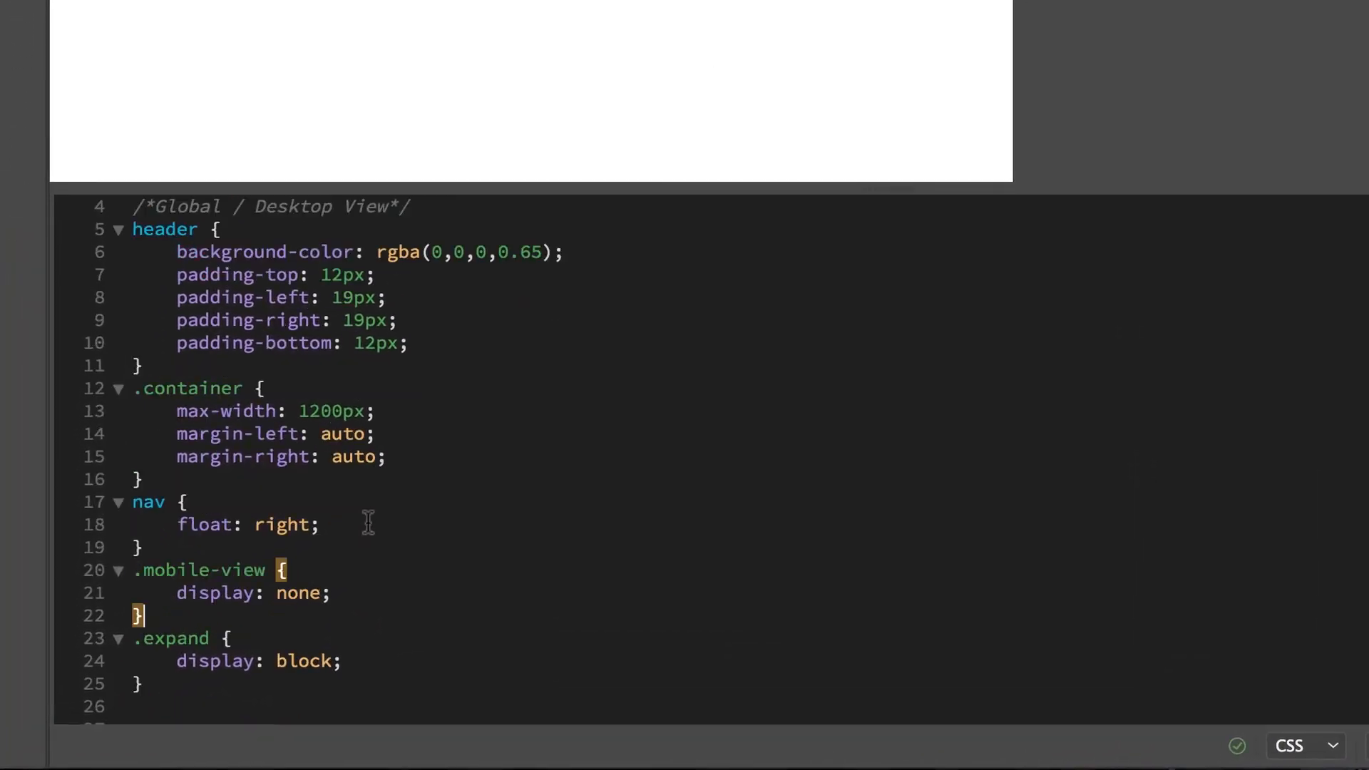
scroll(369, 522, down, 3)
drag(149, 527, 135, 479)
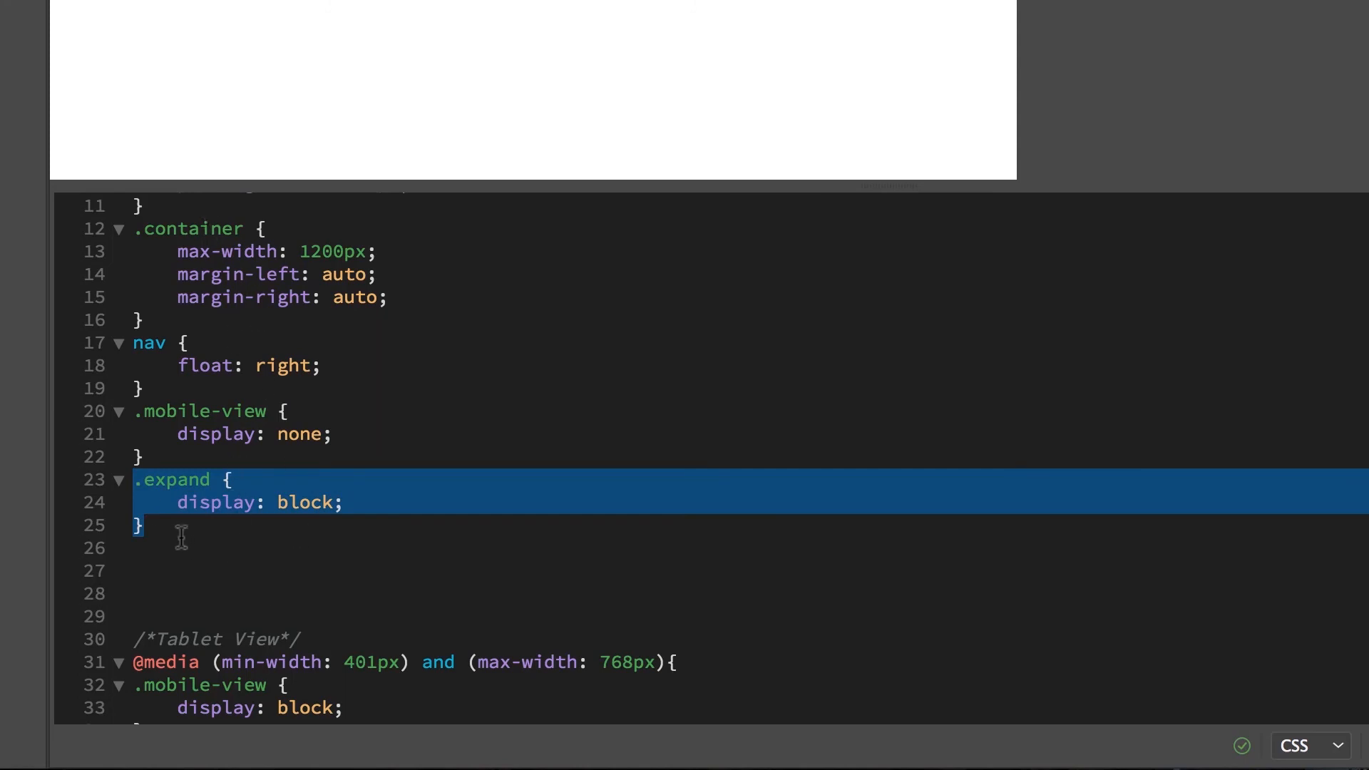
scroll(241, 478, up, 5)
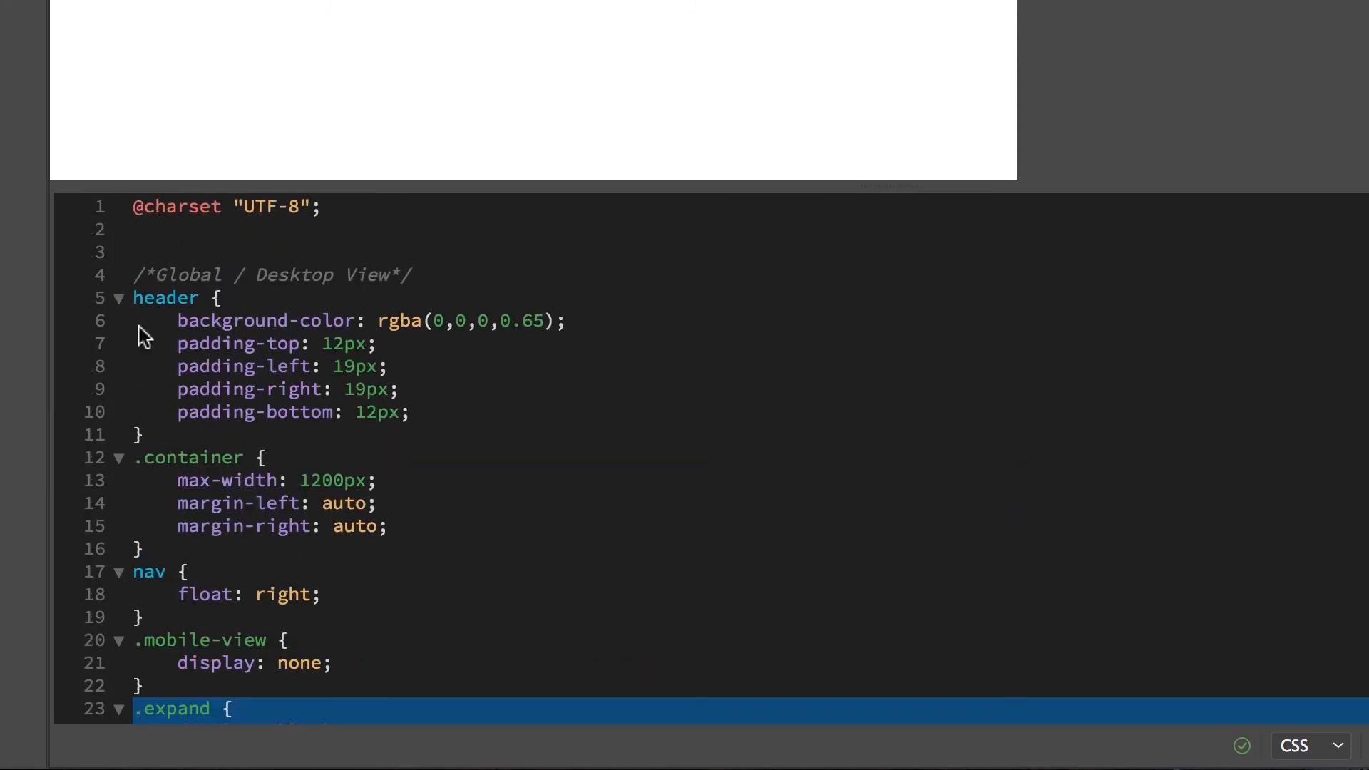
scroll(326, 592, down, 7)
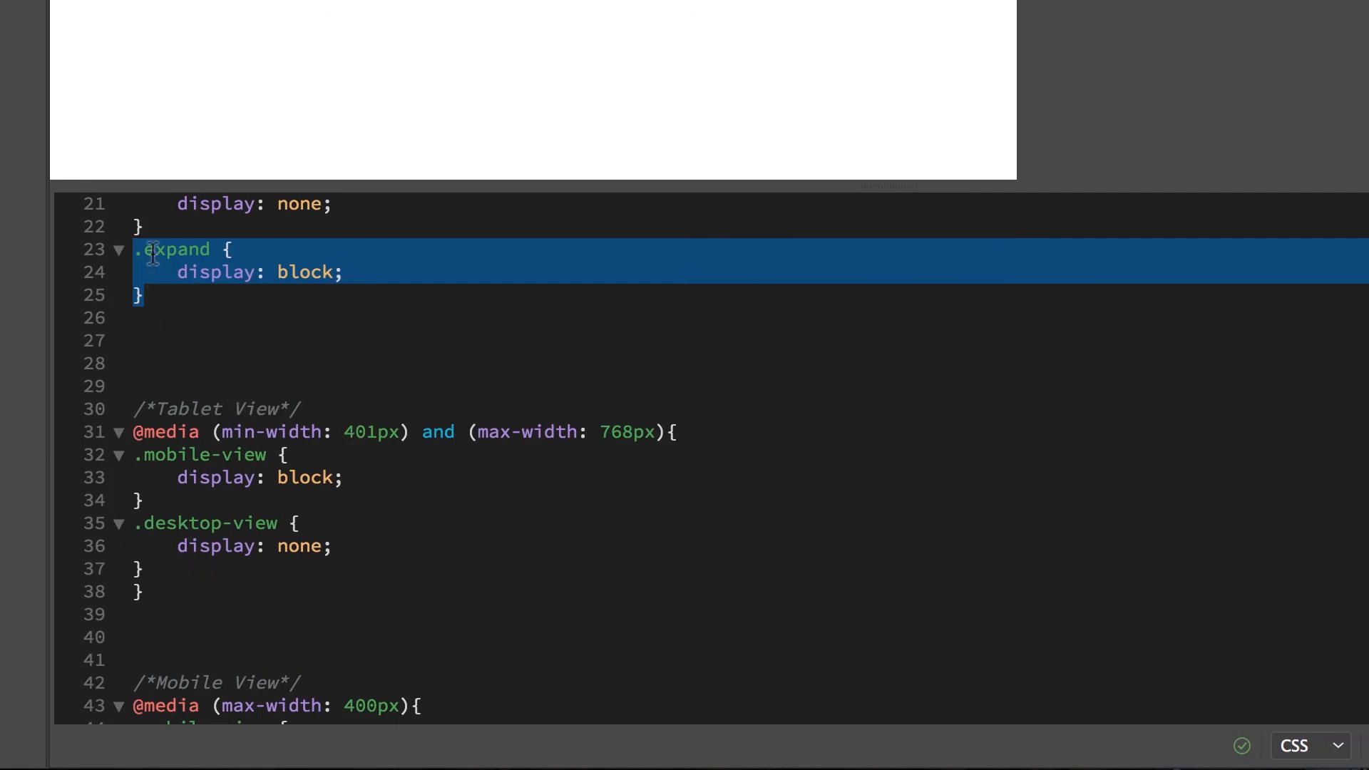
drag(145, 295, 134, 249)
key(ctrl+c)
key(Delete)
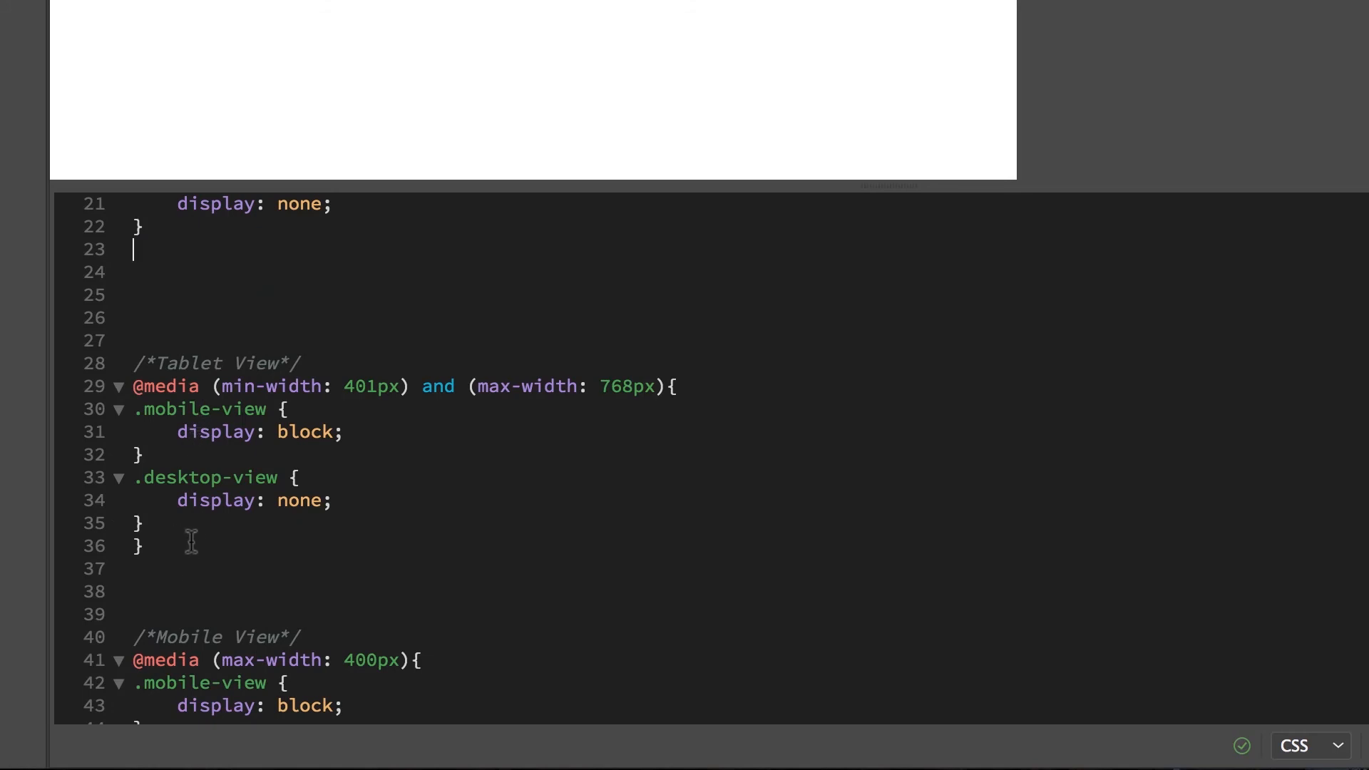
Paste the .expand rule after .desktop-view inside the tablet and mobile media queries.
click(182, 524)
click(164, 386)
drag(133, 386, 665, 387)
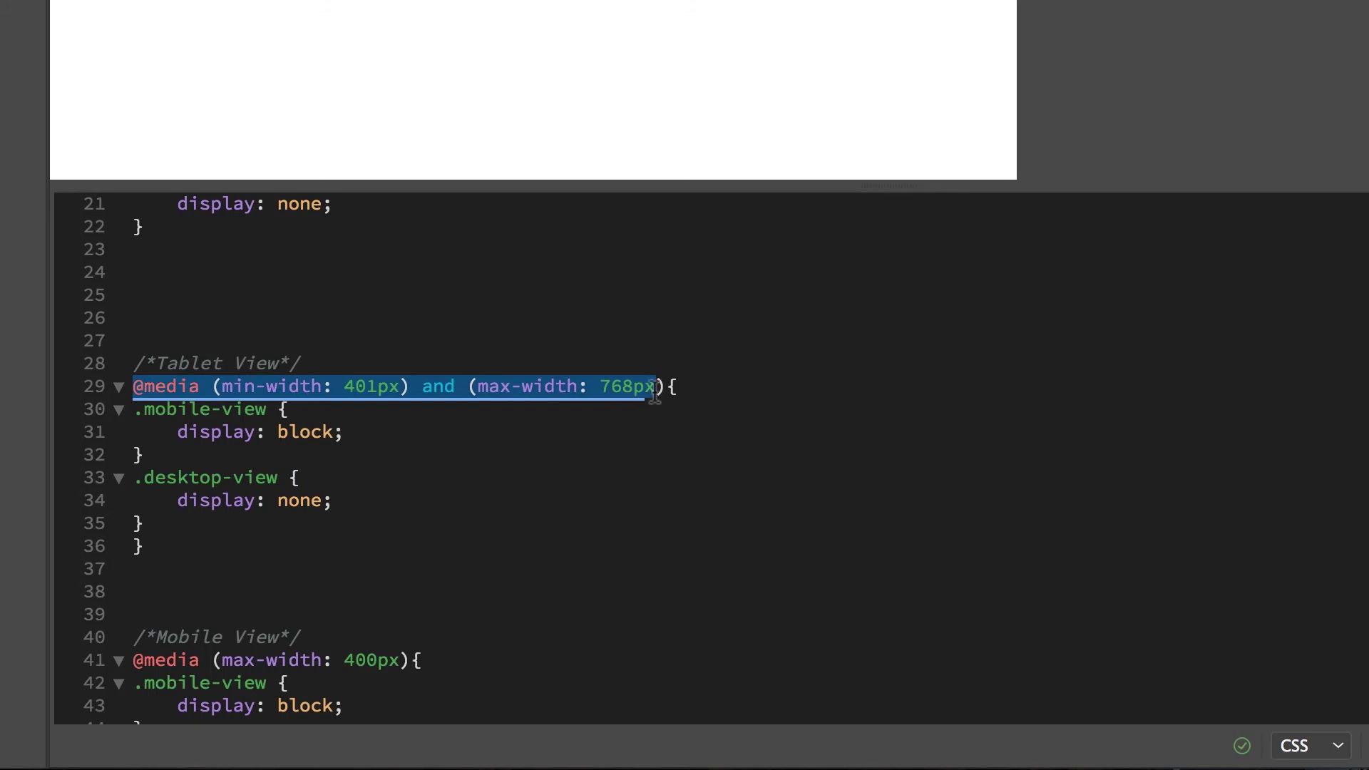
click(150, 524)
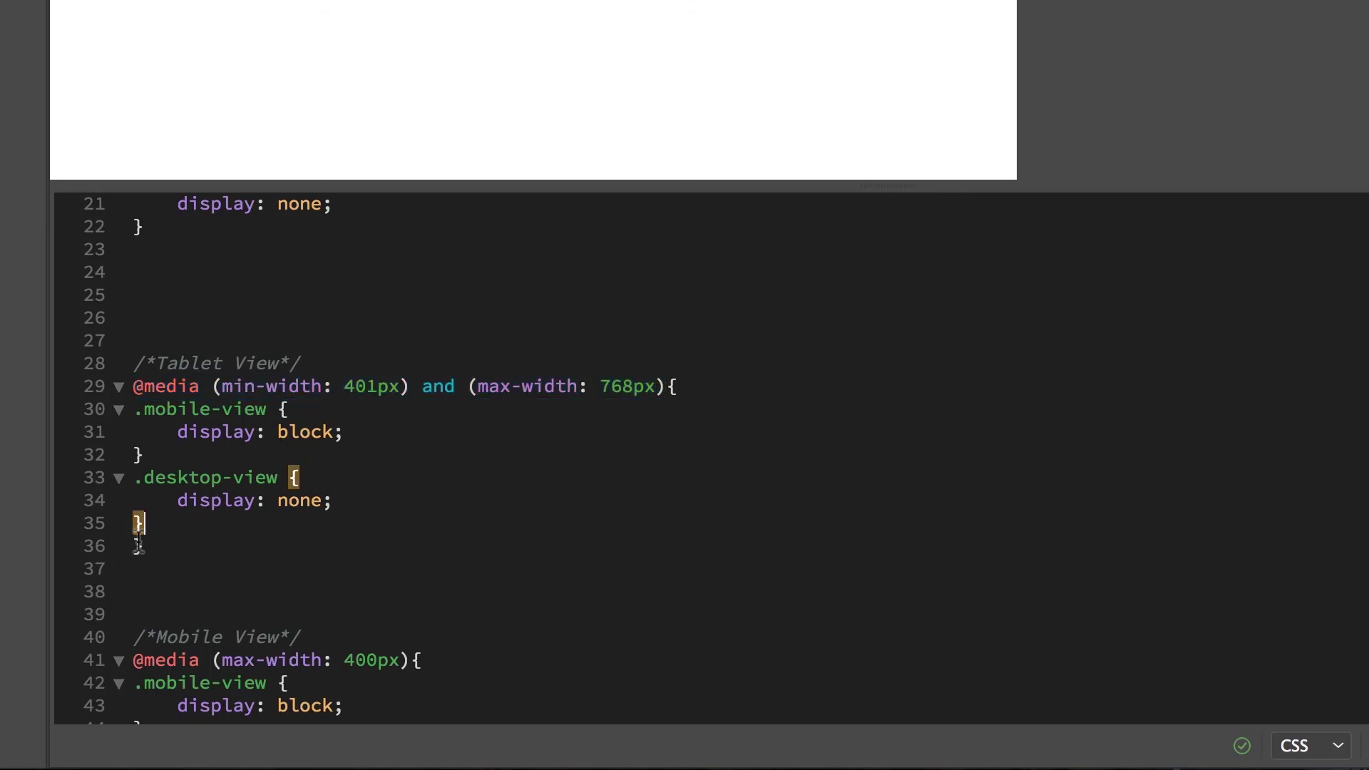
click(676, 387)
click(150, 524)
key(Return)
text(.expand {)
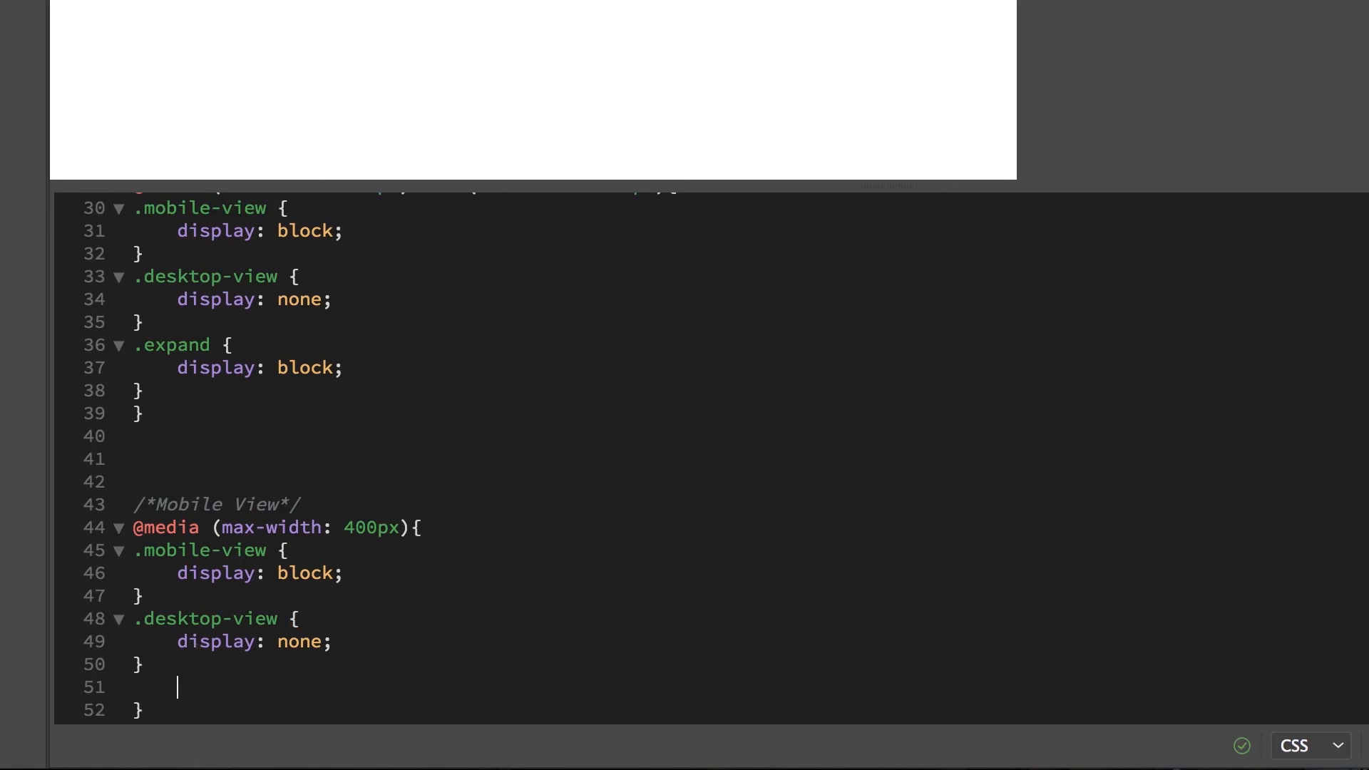
key(ctrl+v)
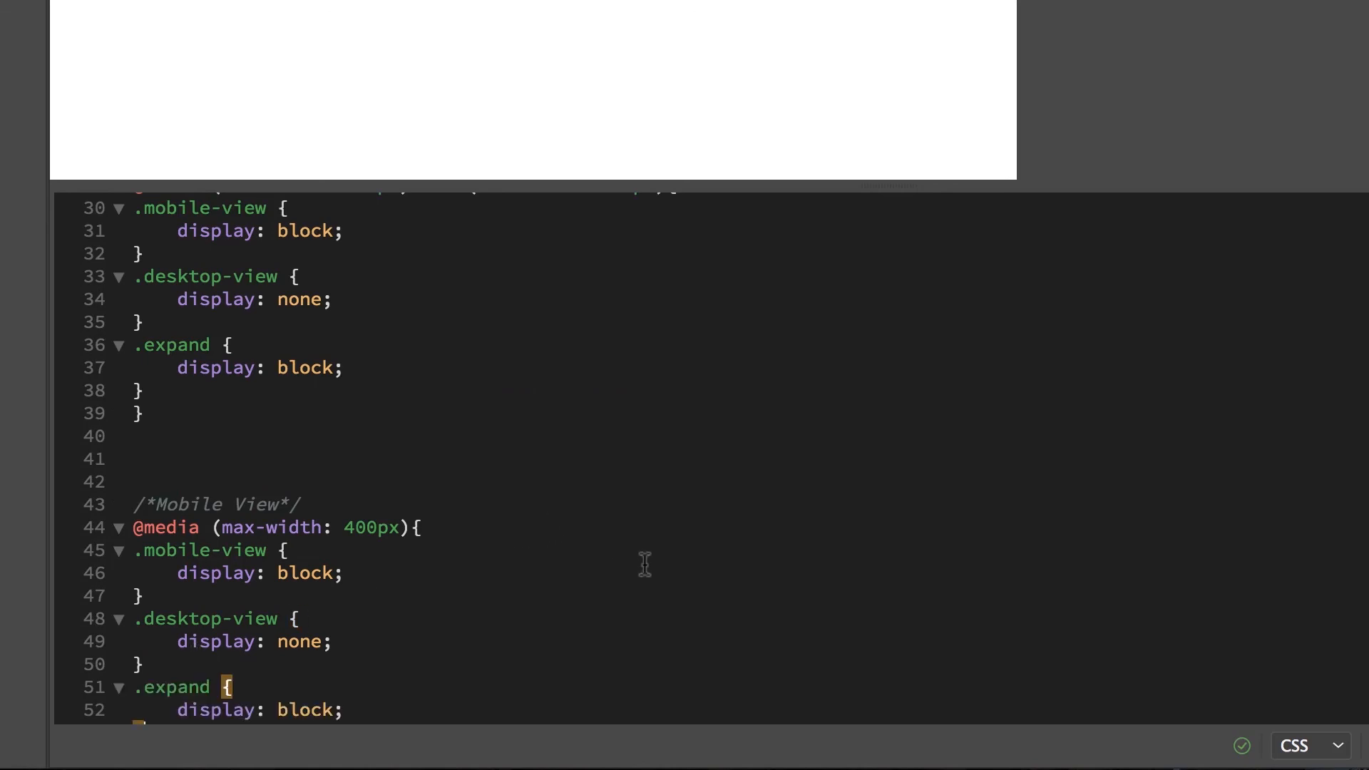
Switch to Chrome and reload the portfolio page with the updated scripts and styles.
key(super+Tab)
key(super+Tab)
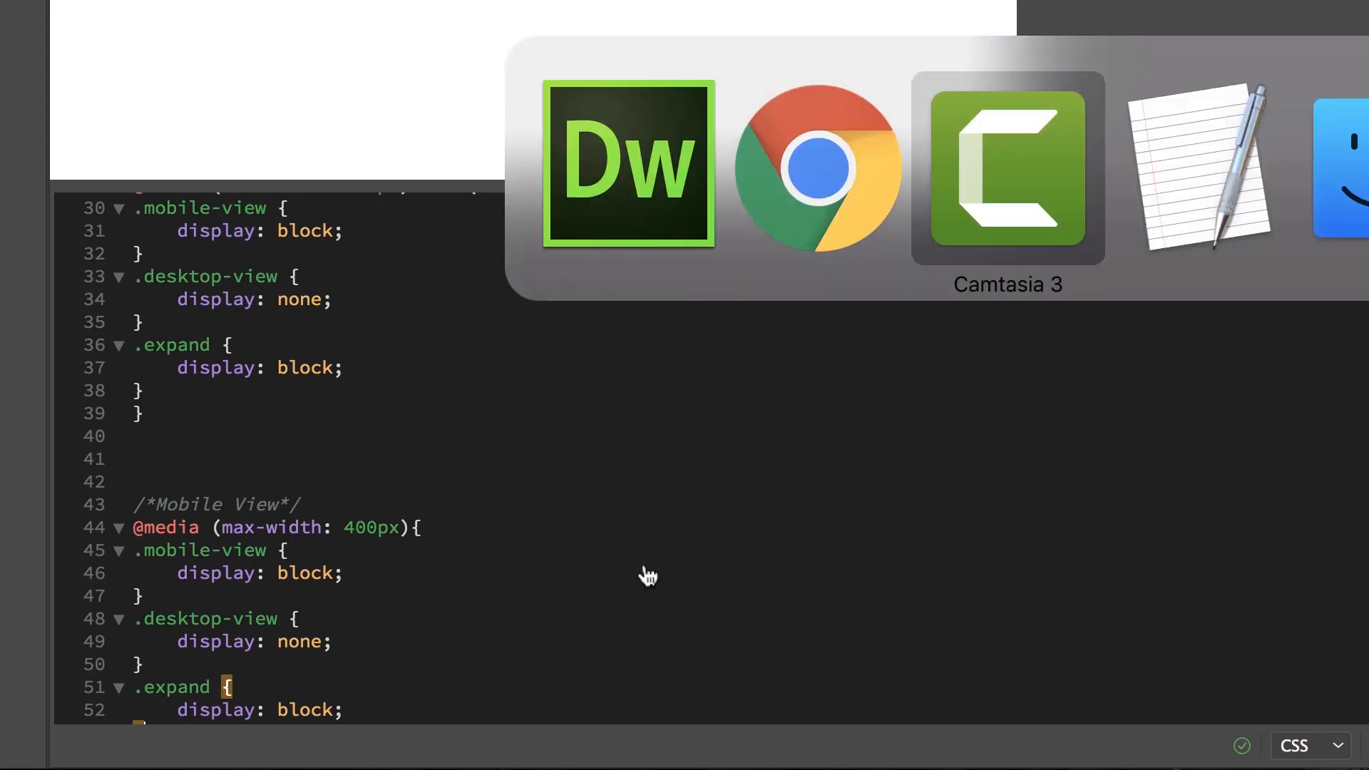
key(super+shift+Tab)
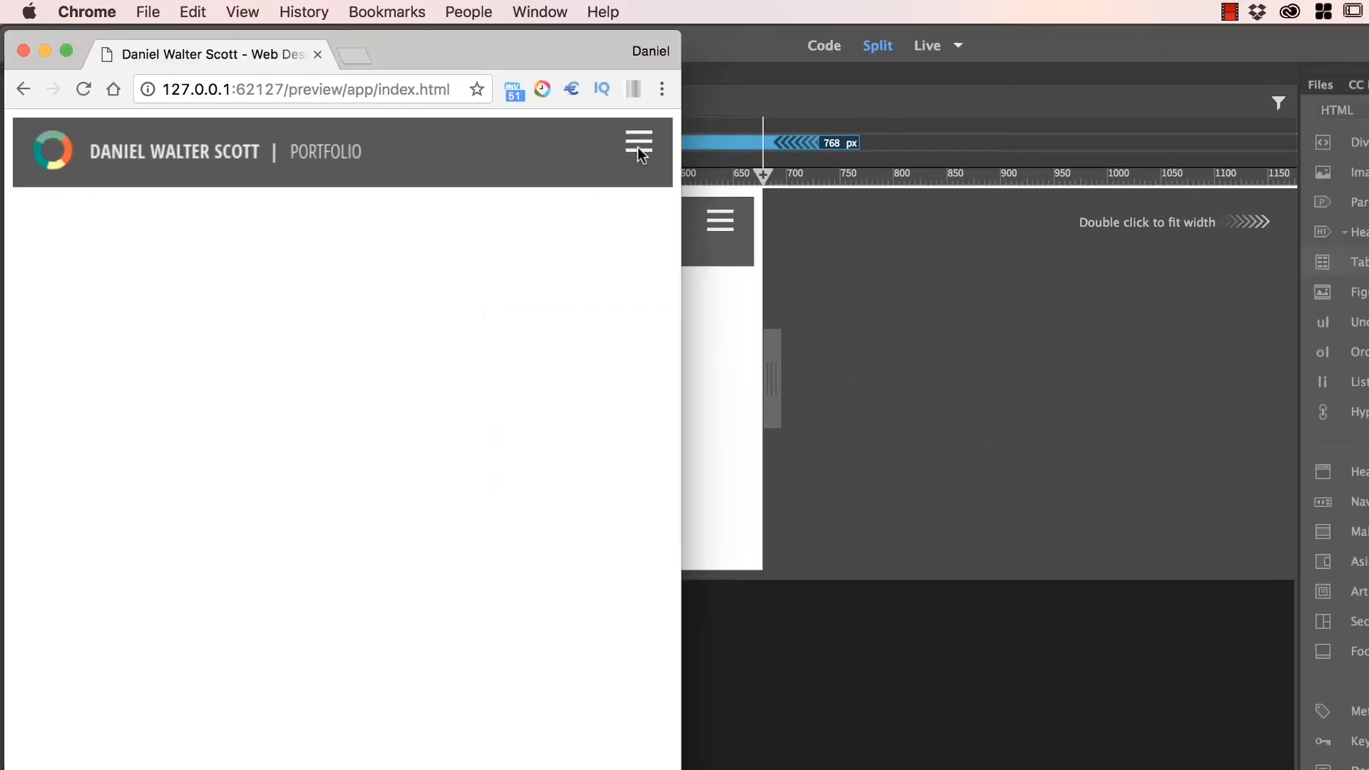
key(super+r)
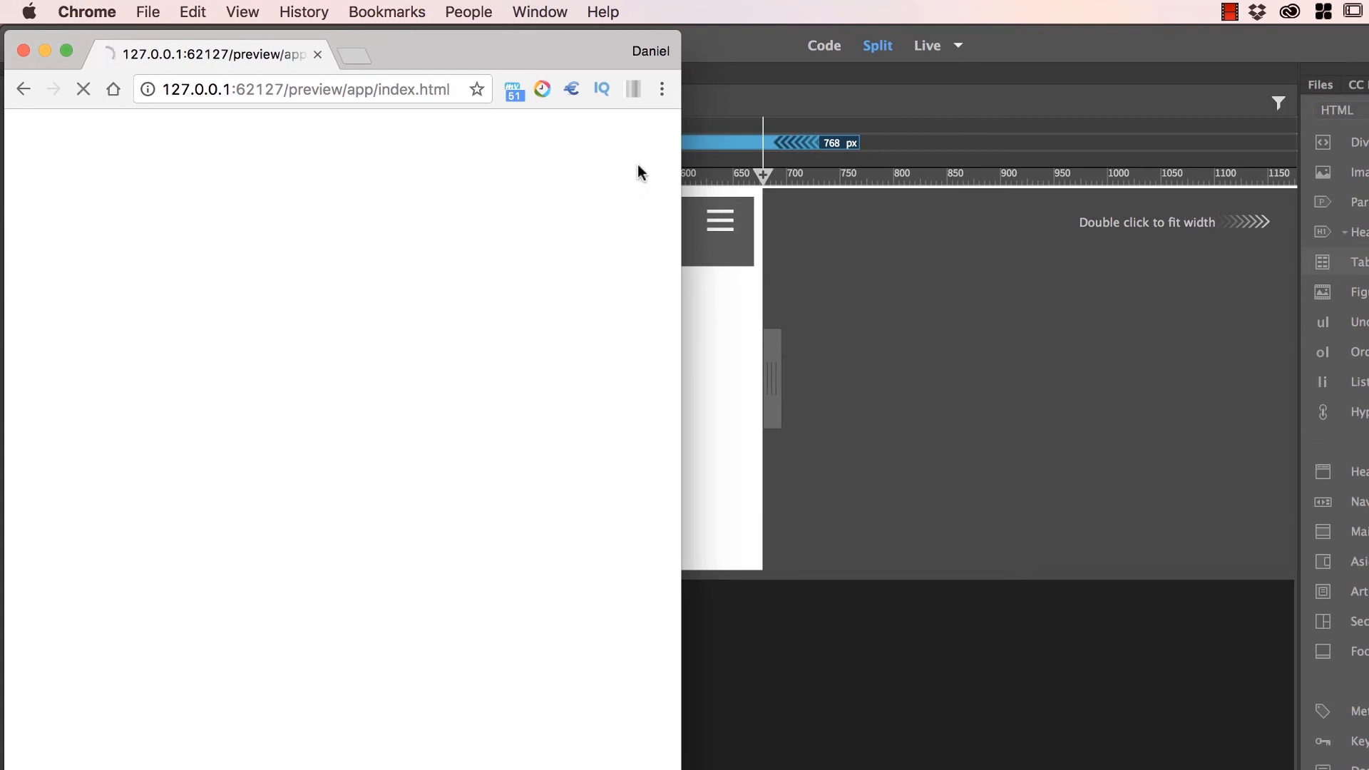
key(super+r)
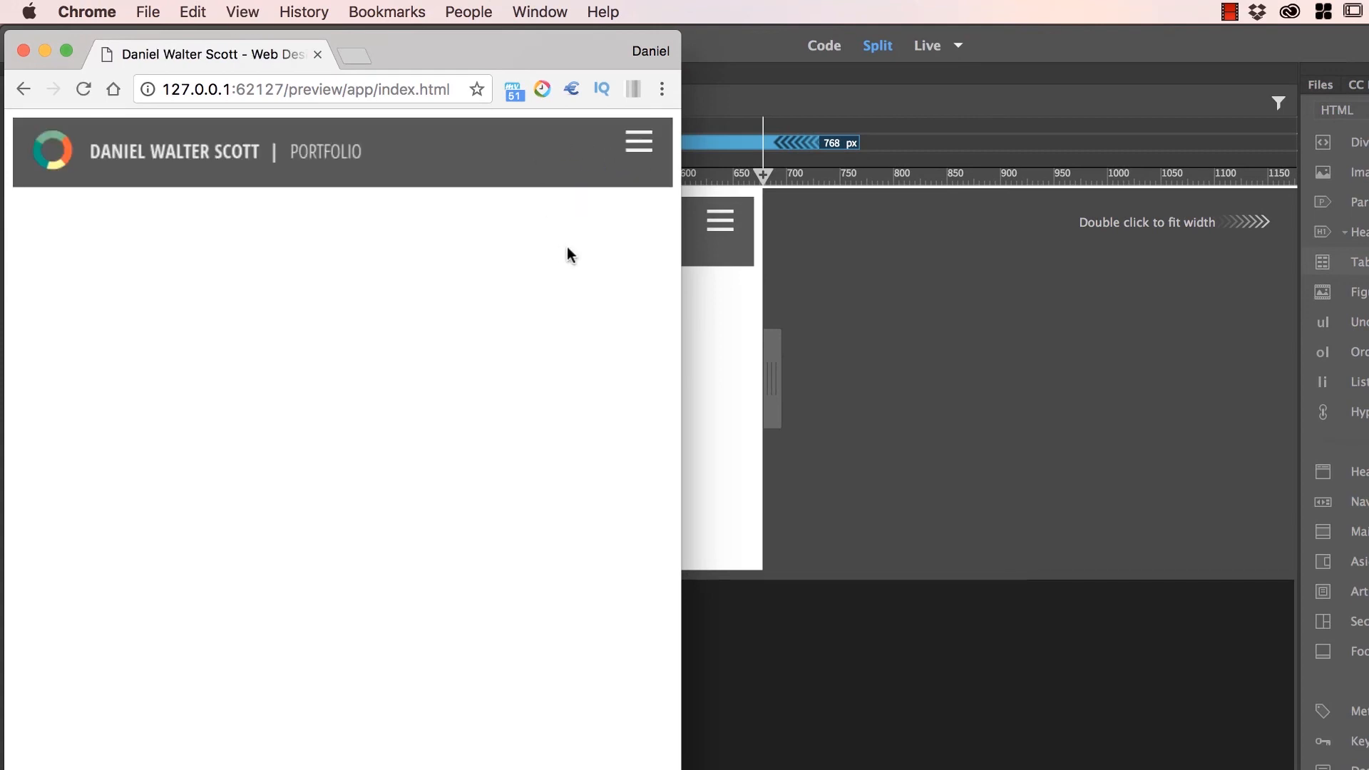
Toggle the burger menu repeatedly to show and hide the ABOUT ME and CONACT ME links.
click(639, 144)
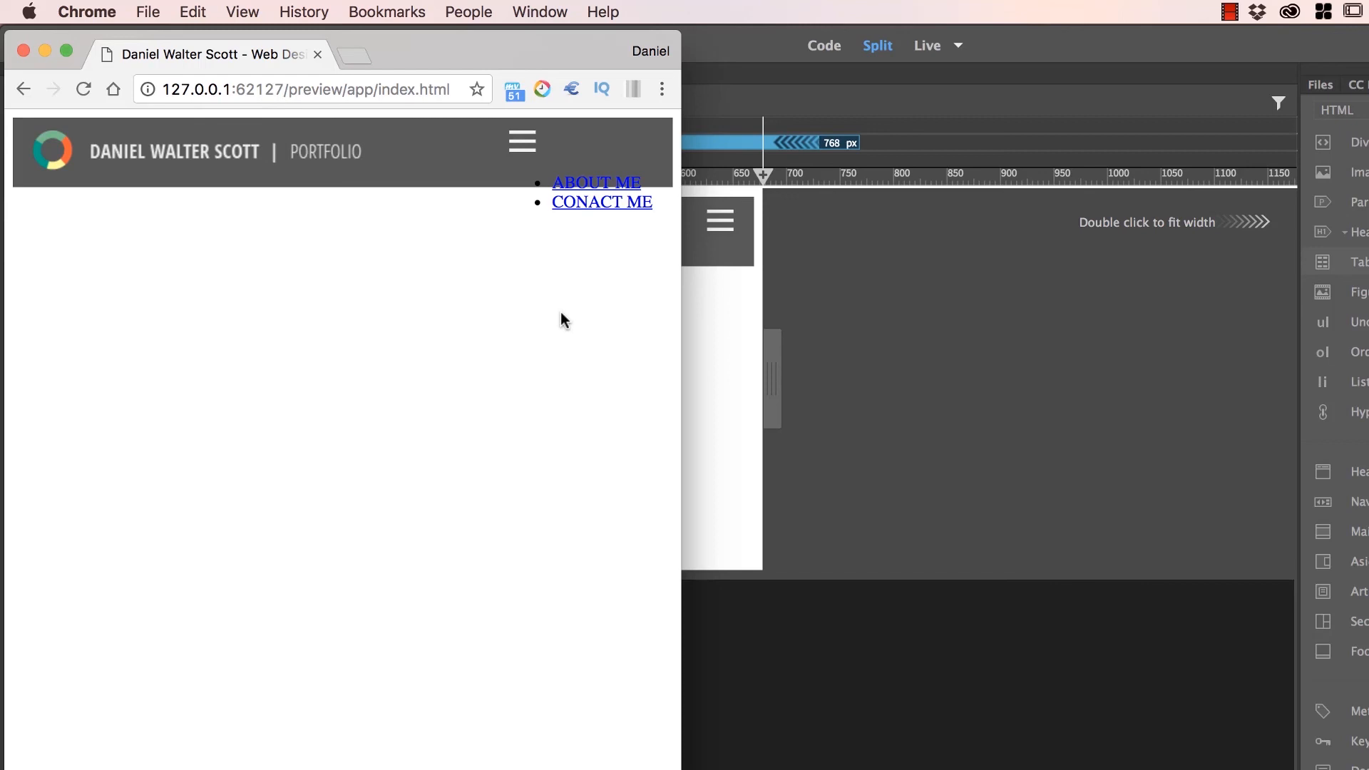
click(524, 161)
click(631, 158)
click(540, 159)
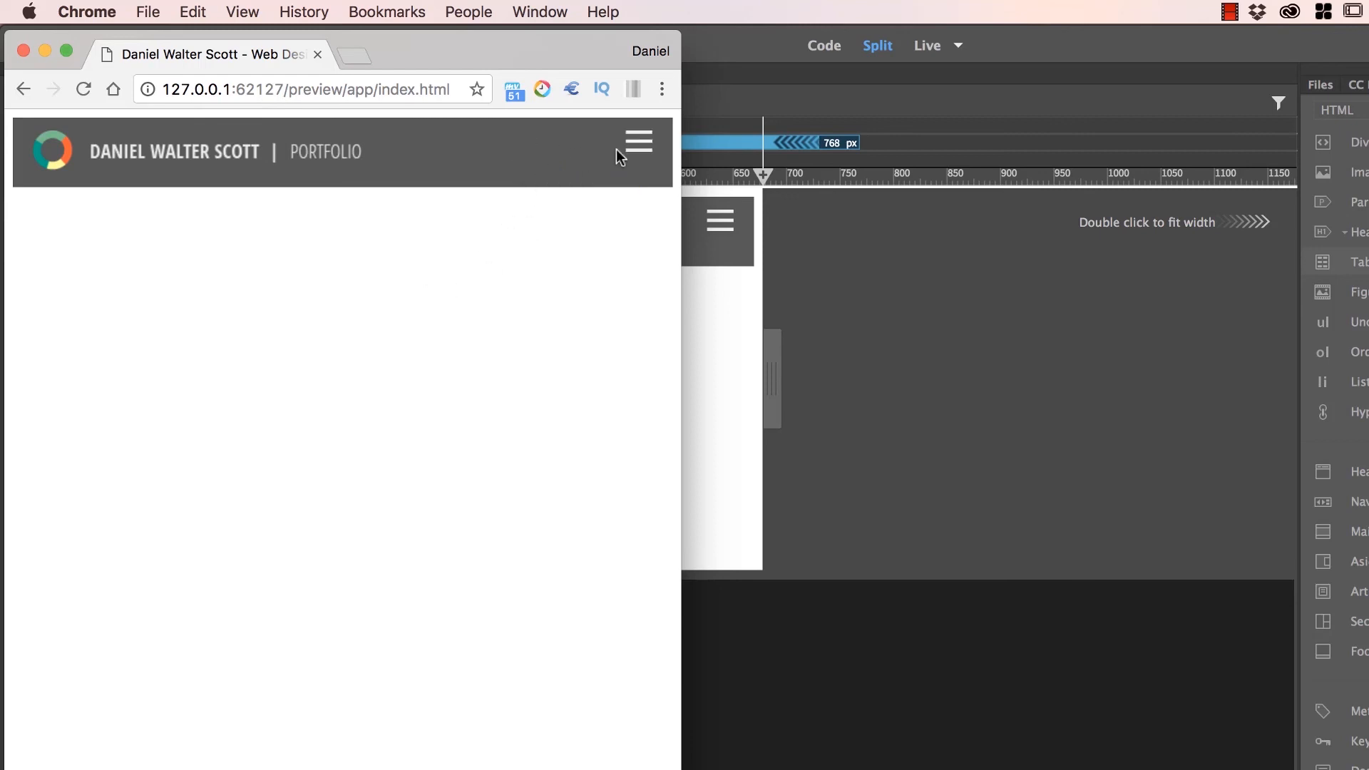
click(638, 151)
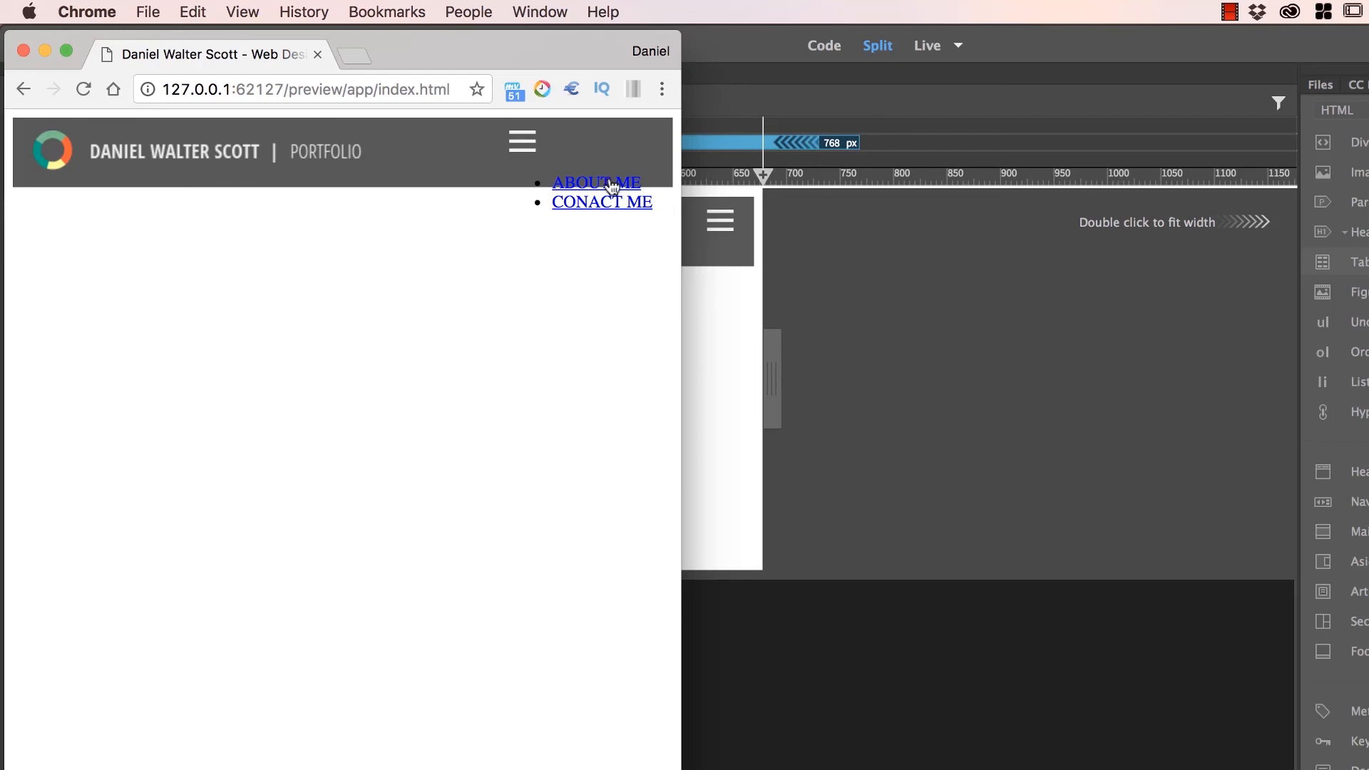
click(534, 145)
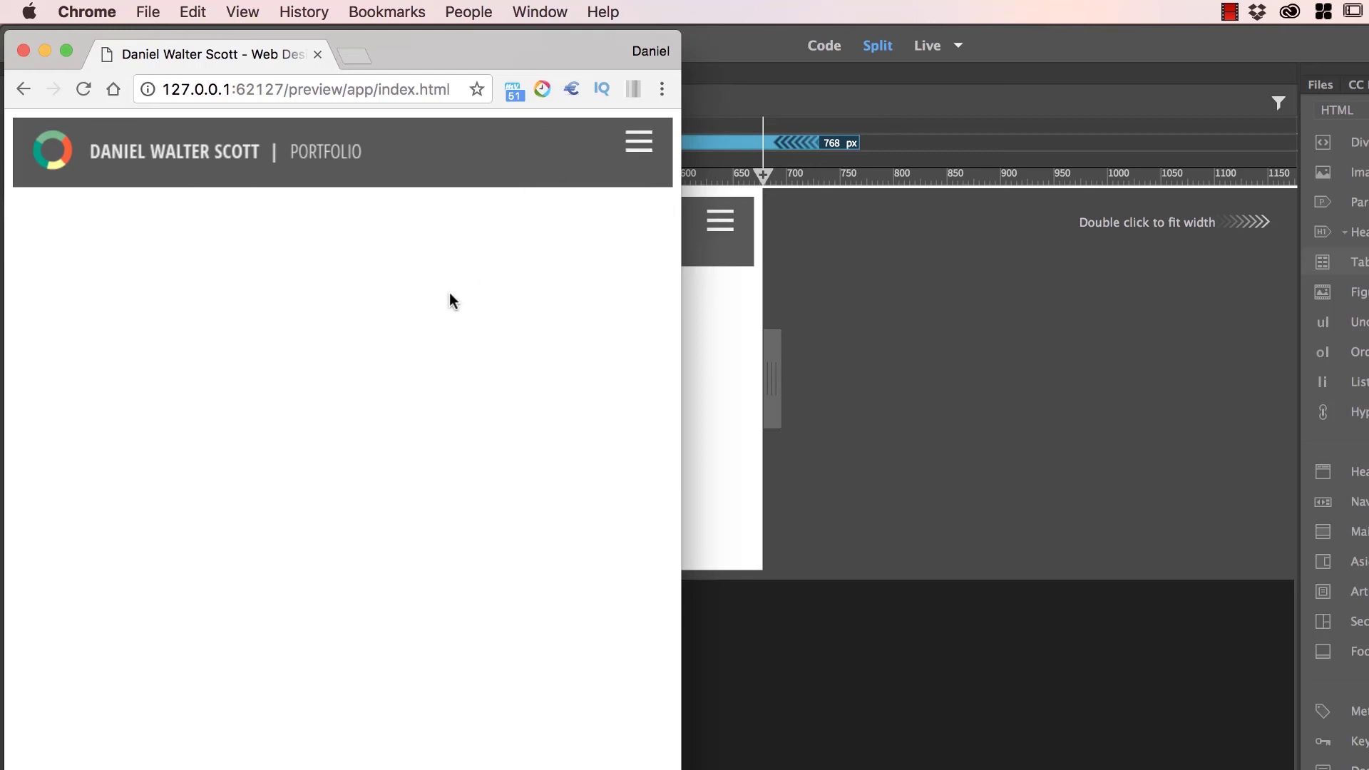
click(635, 155)
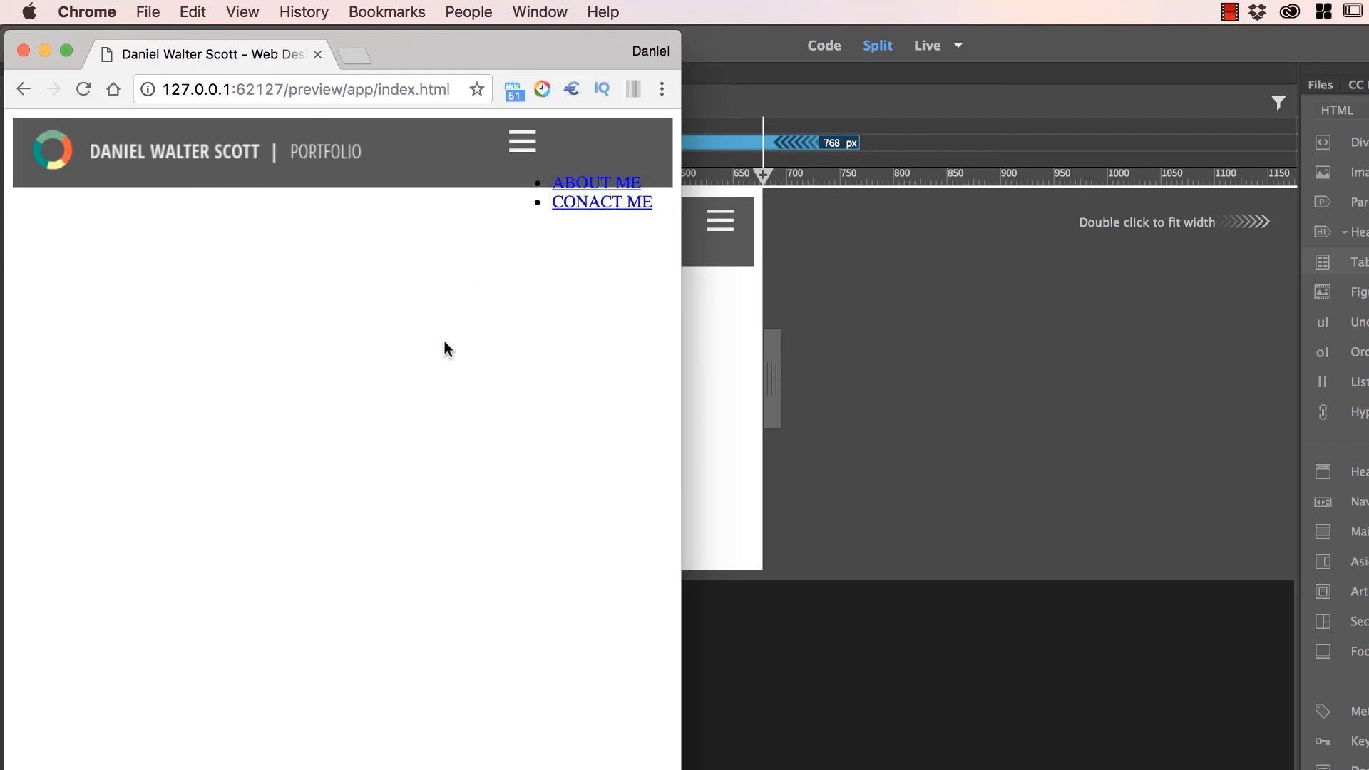